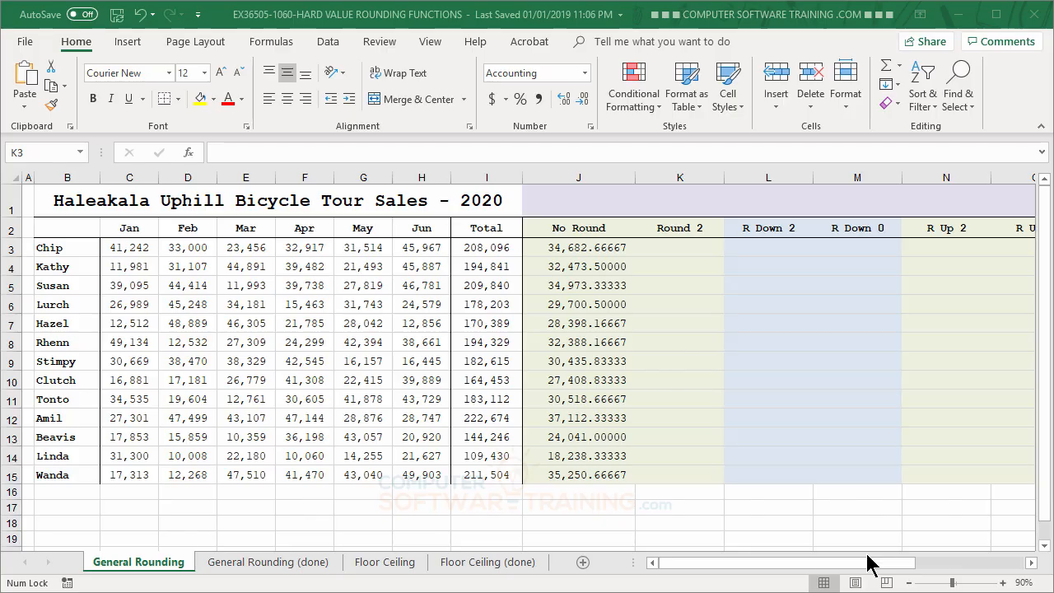
- Reduce the number of displayed decimals in cell J3 to zero
click(574, 247)
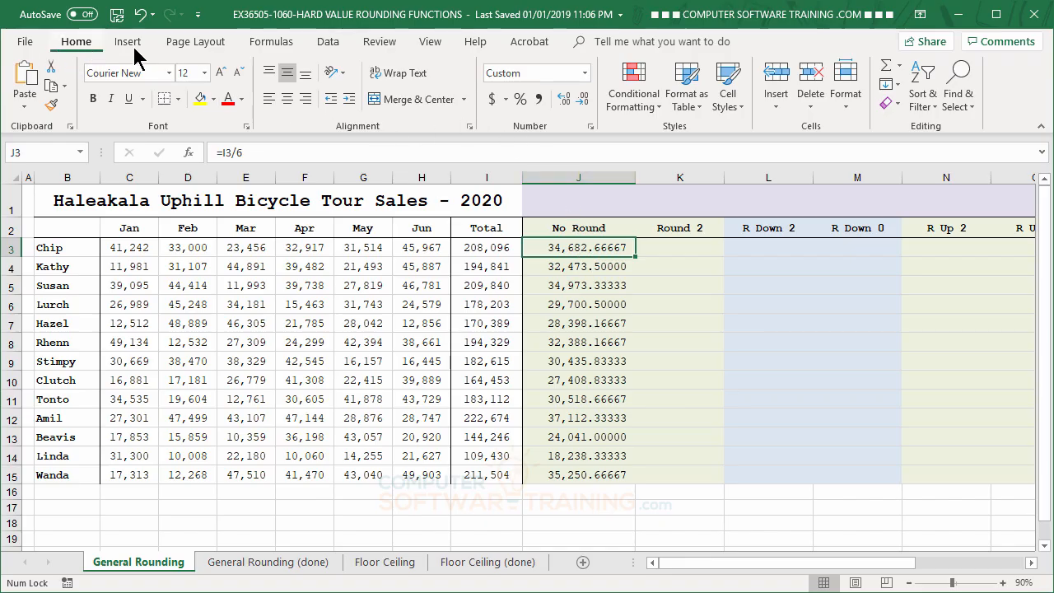
click(582, 99)
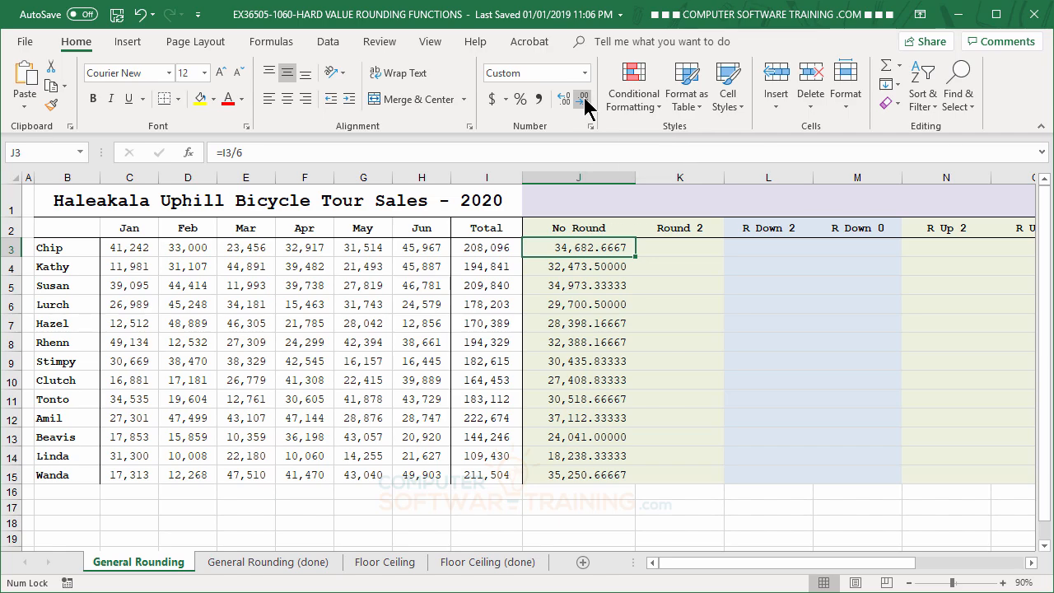
click(583, 100)
click(583, 99)
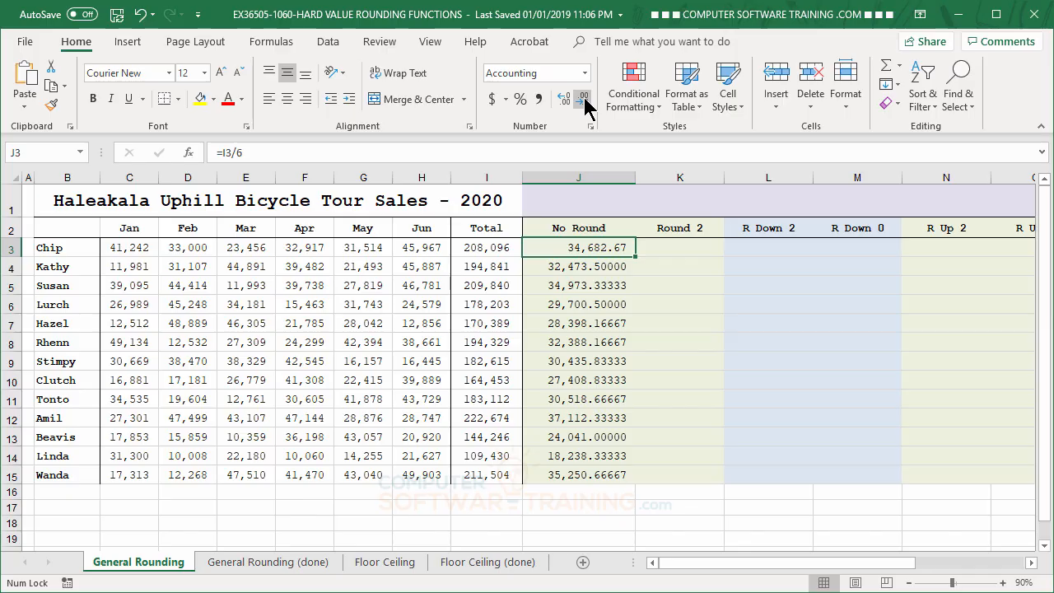
click(583, 99)
click(583, 99)
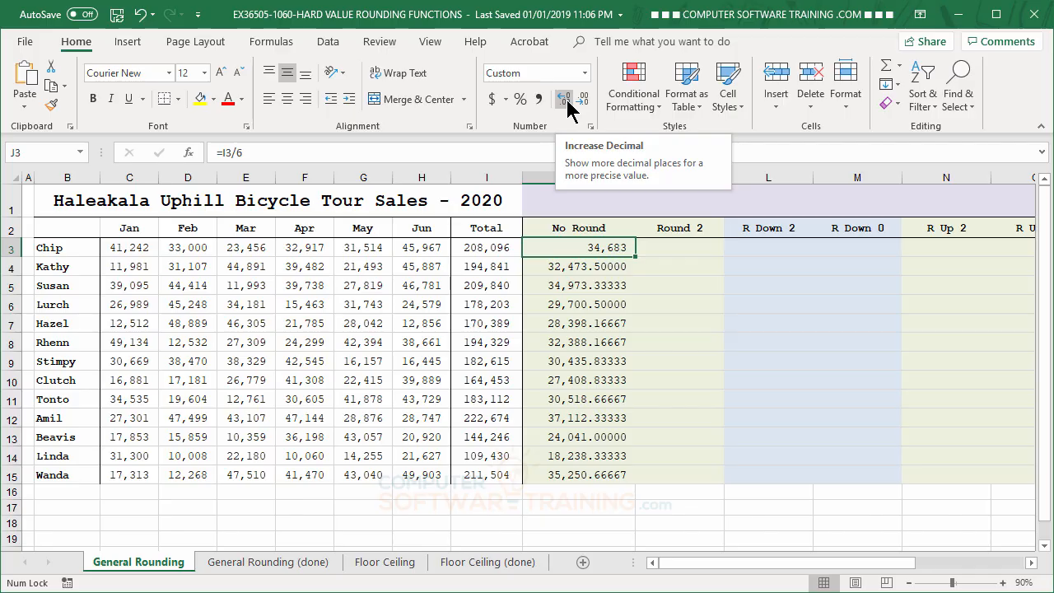
- Increase the displayed decimals in cell J3 back to five places
click(565, 99)
click(565, 99)
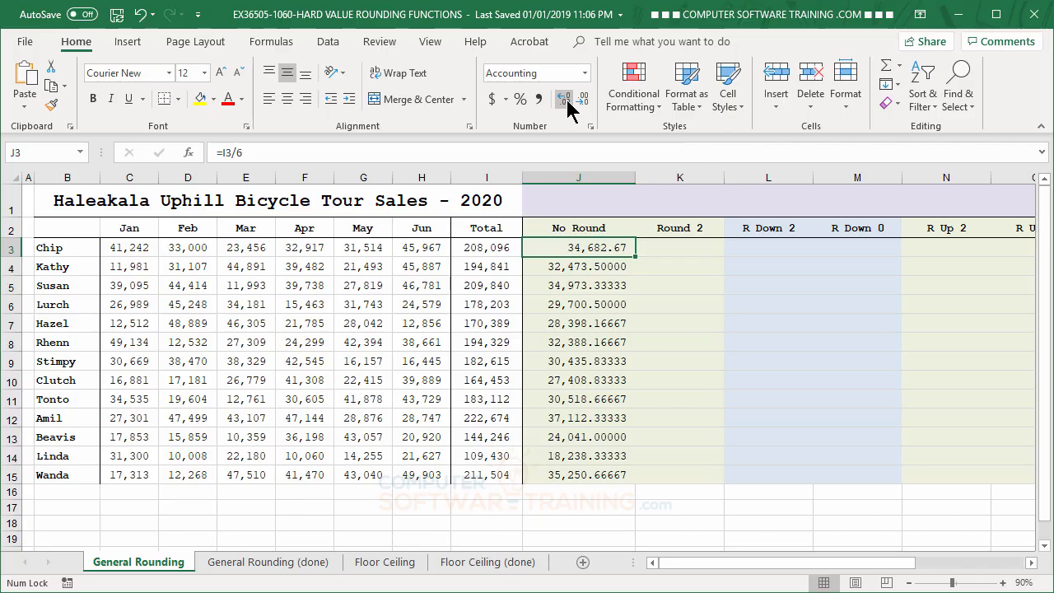
click(565, 99)
click(567, 102)
click(568, 103)
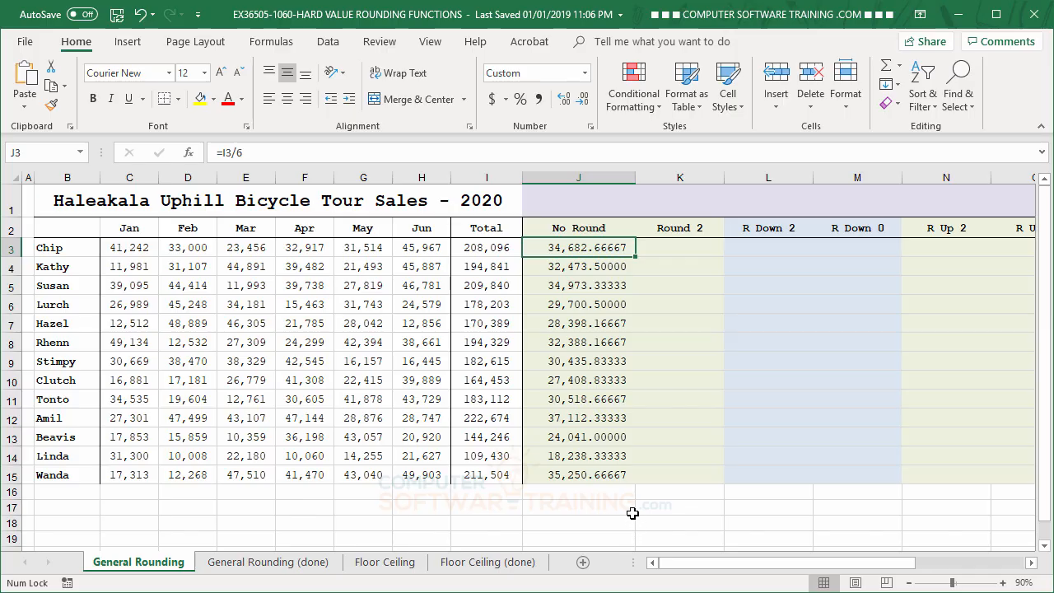
- Reduce cell J3's number display to two decimal places and restore it to five
click(679, 244)
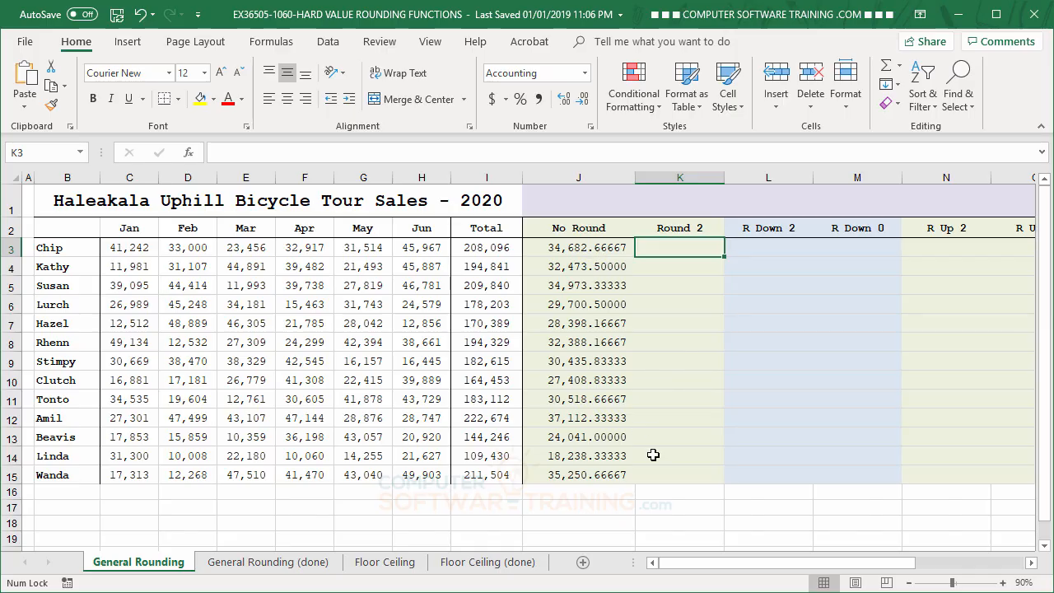
click(586, 249)
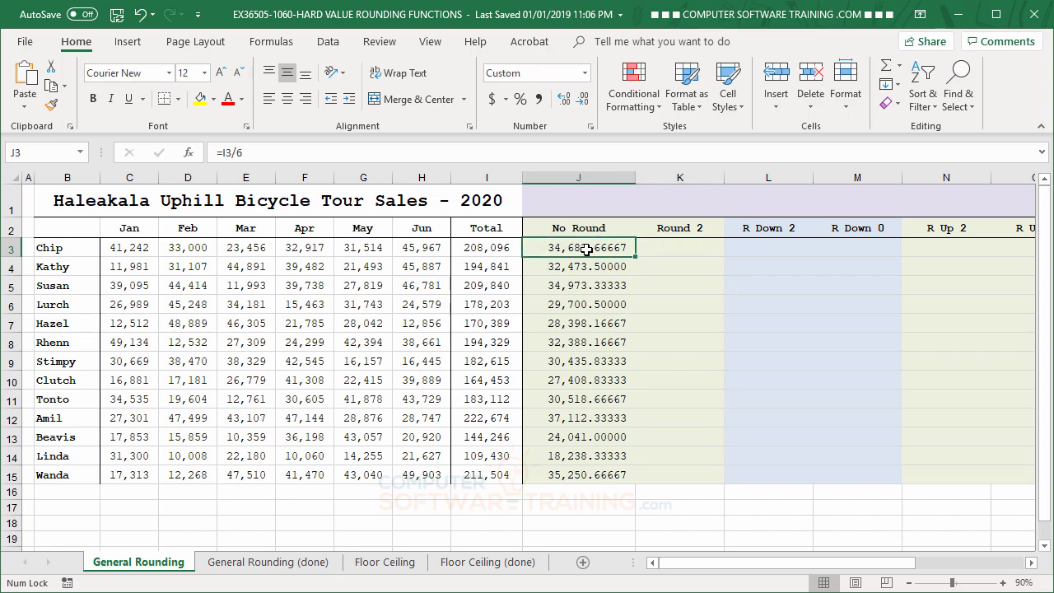
click(584, 99)
click(582, 99)
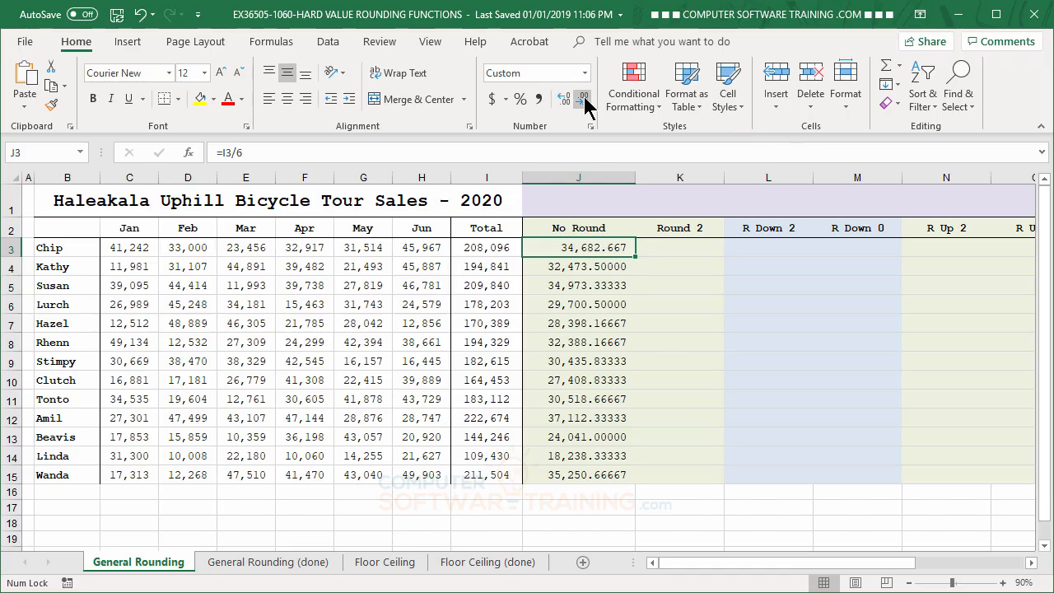
click(582, 99)
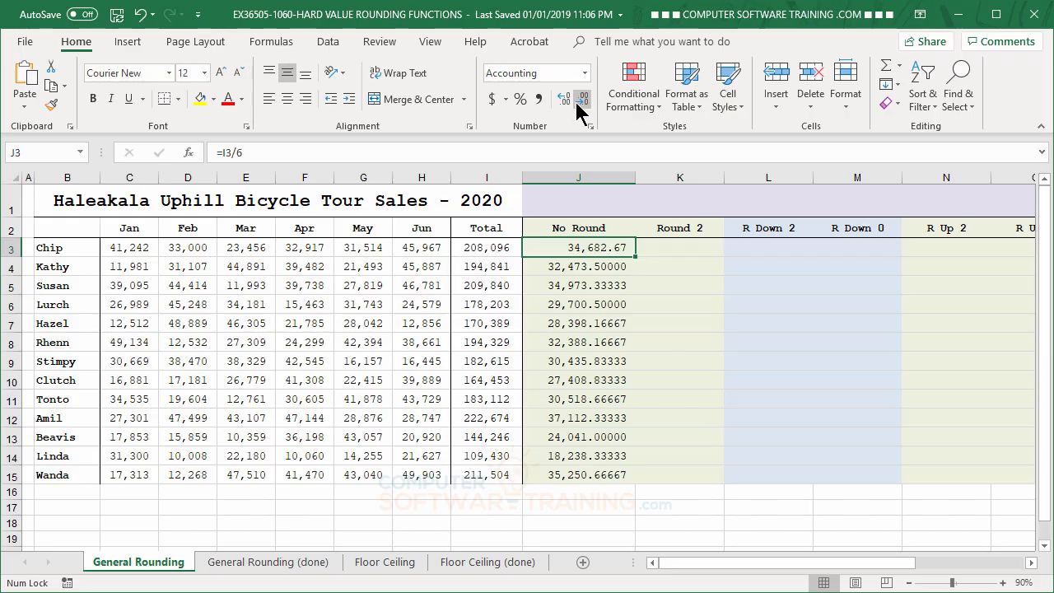
click(564, 101)
click(567, 103)
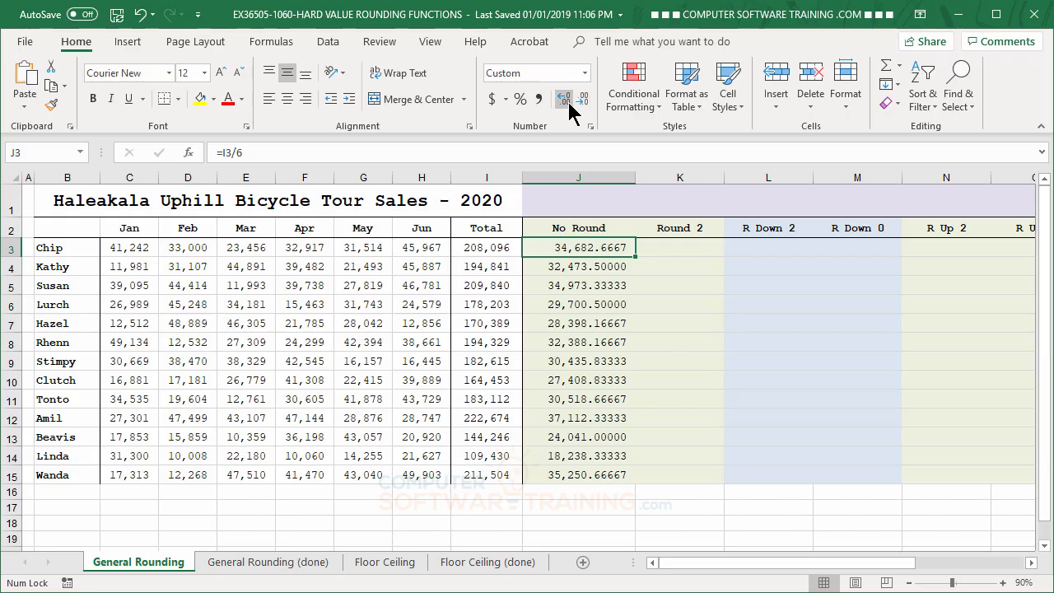
click(566, 101)
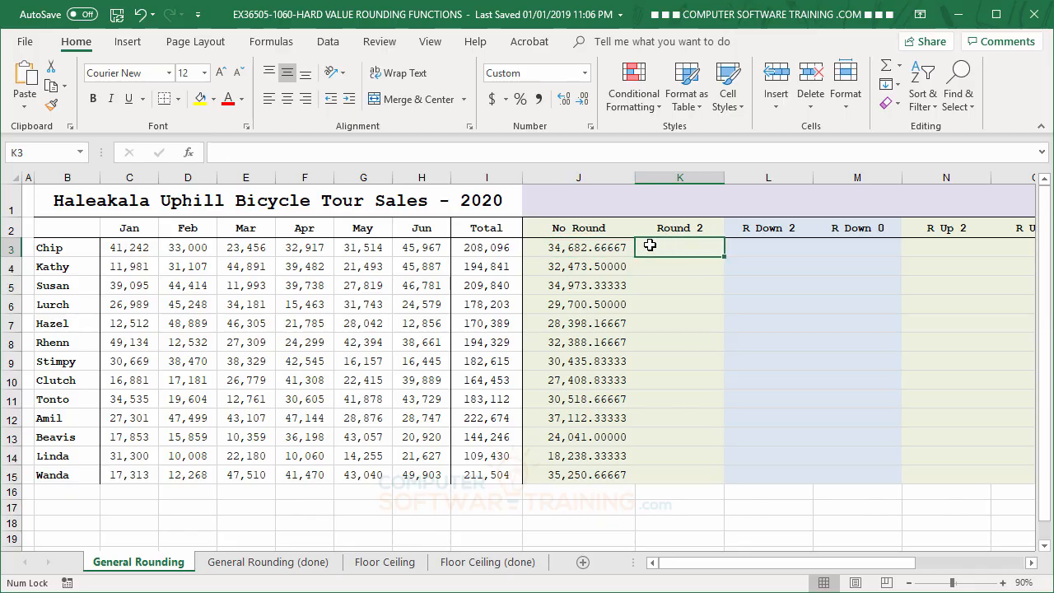
- Enter the formula =ROUND((I3/6),2) in cell K3 under Round 2
click(652, 247)
text(=)
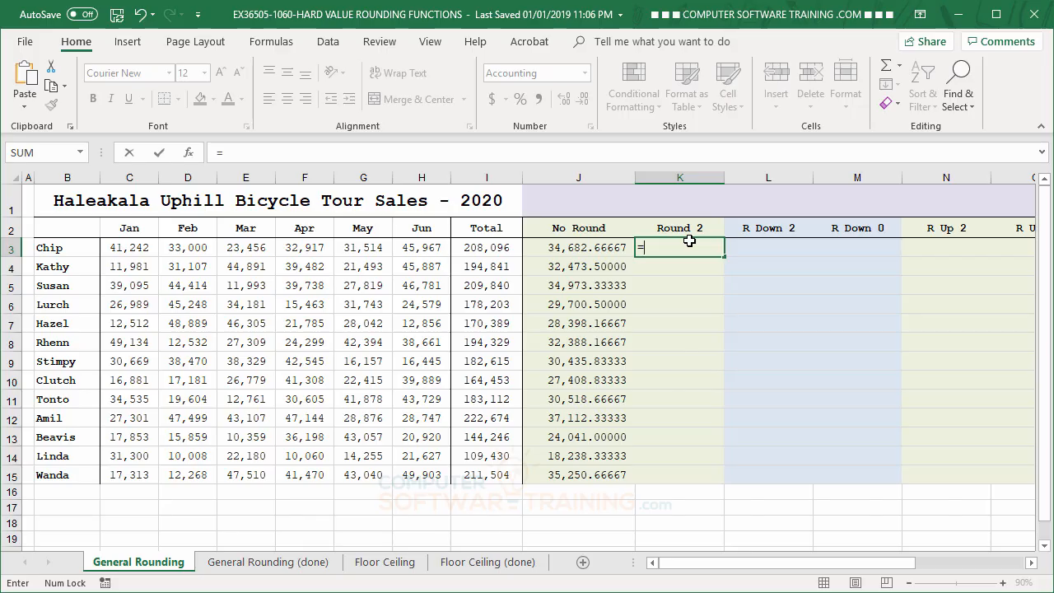
text(Ro)
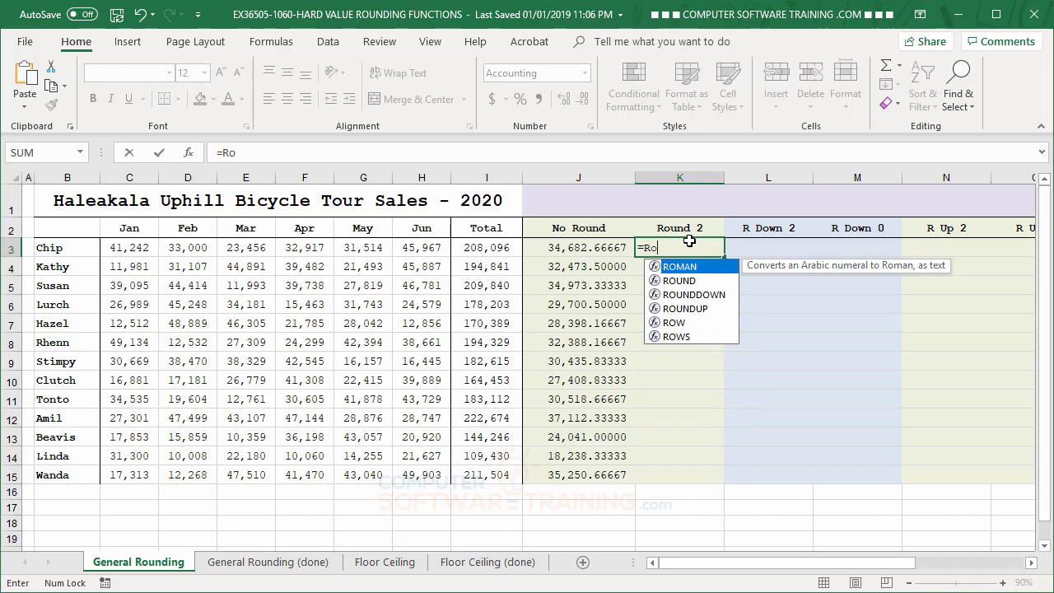
double_click(687, 282)
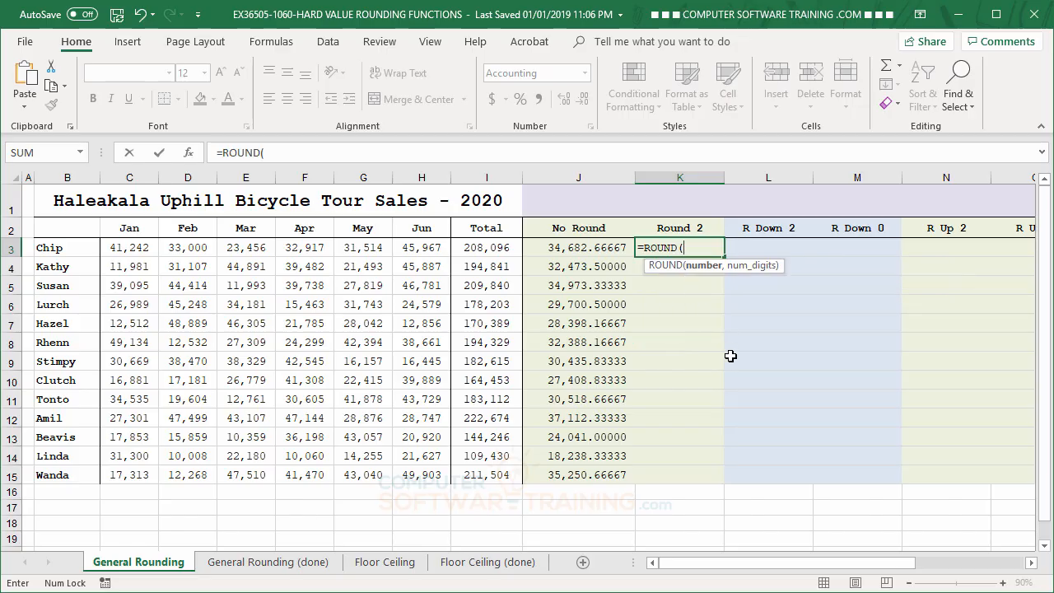
text(()
click(482, 247)
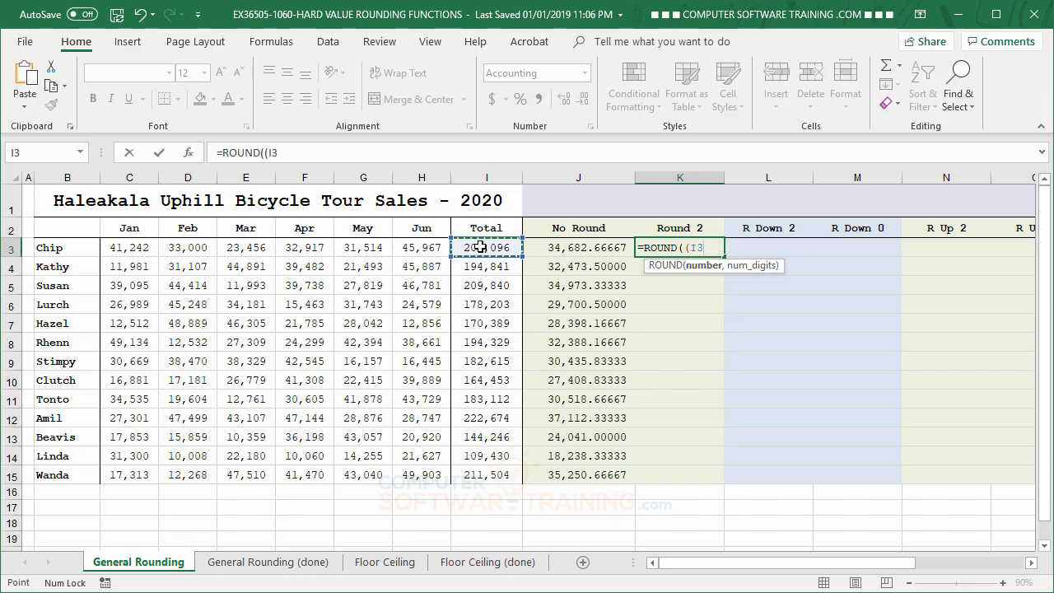
text(/6))
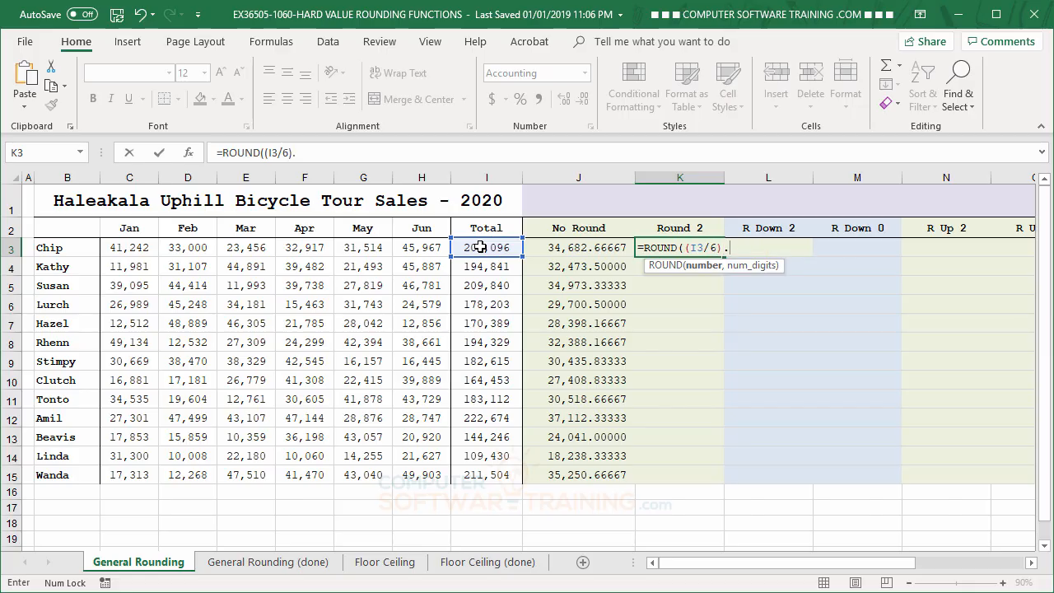
text(.)
text(,)
text(2)
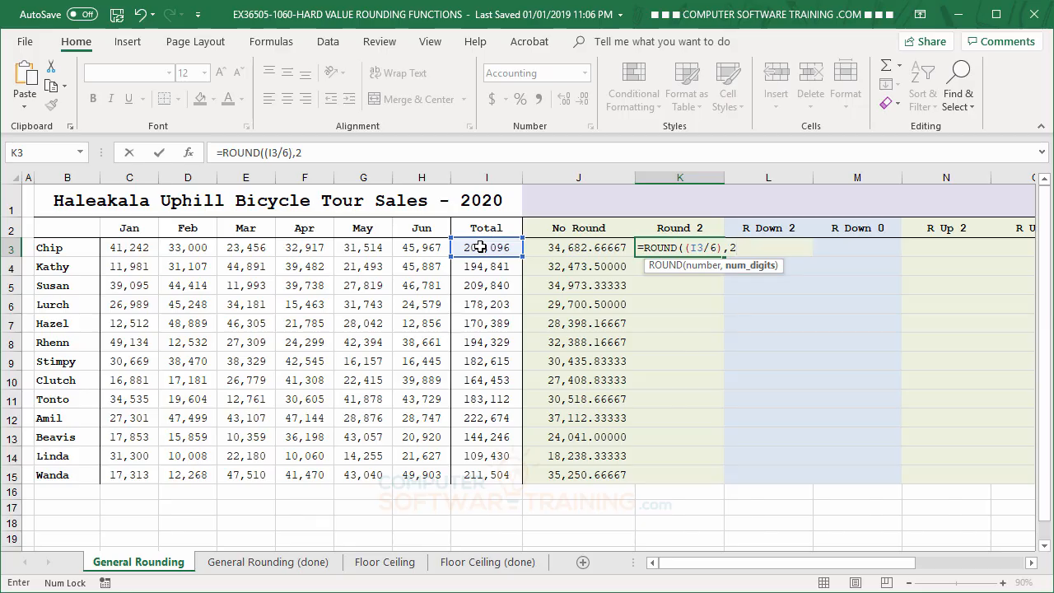
text())
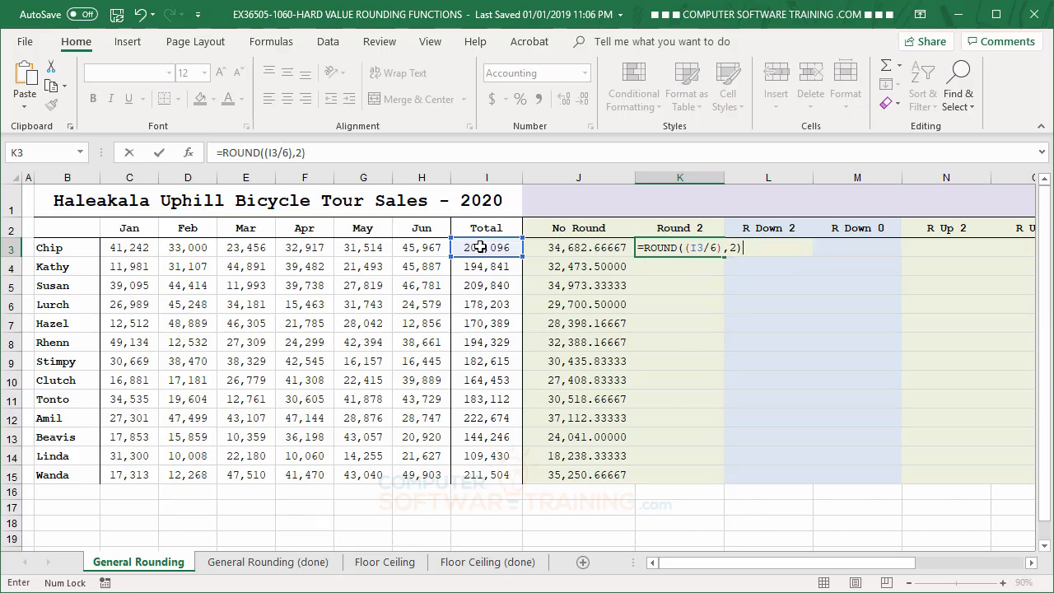
key(Return)
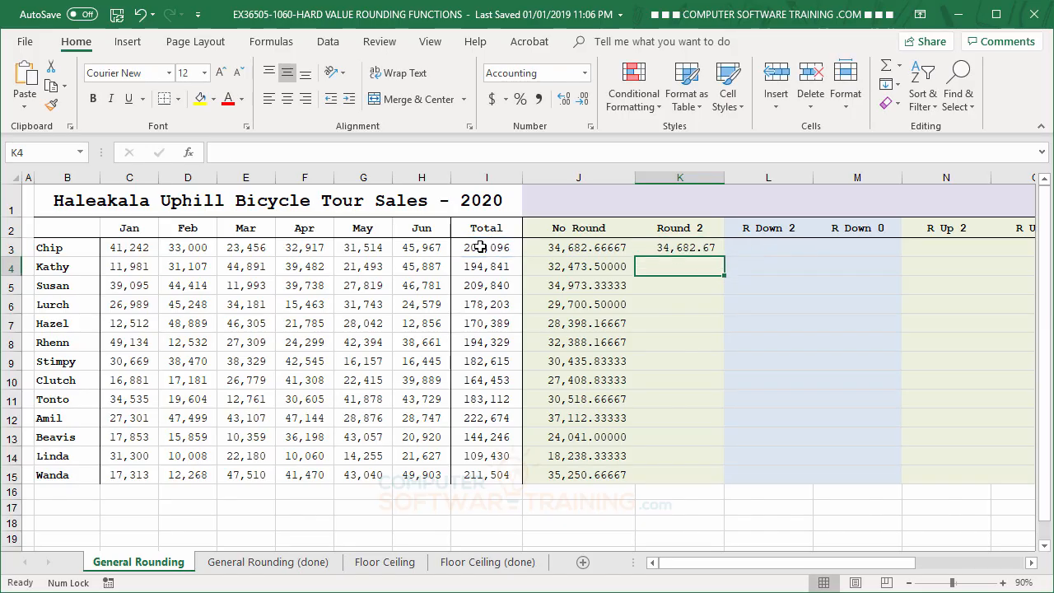
- Increase the displayed decimals of the ROUND result in cell K3 to six places
click(680, 248)
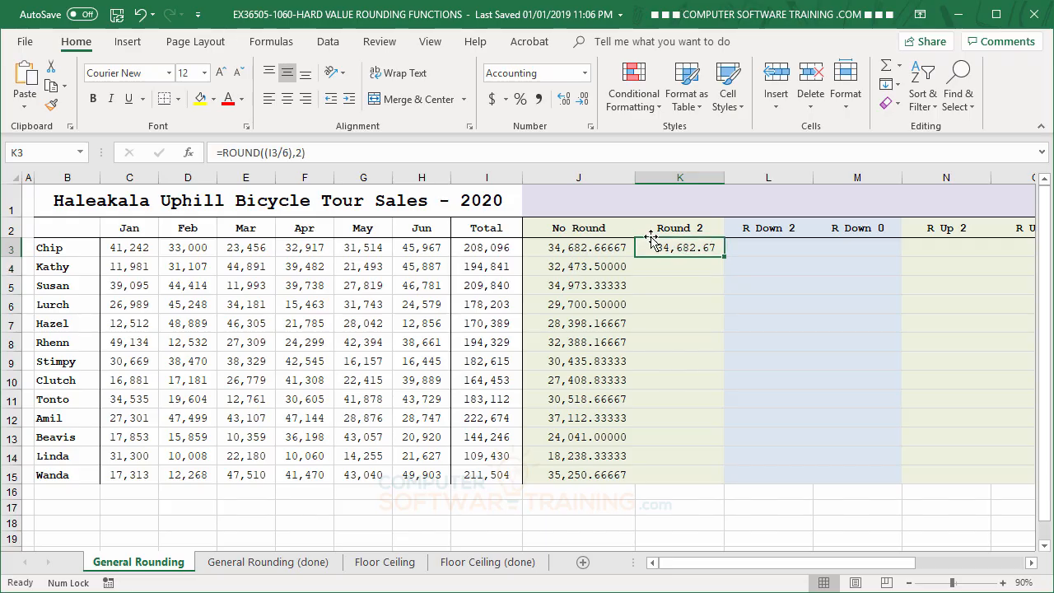
click(565, 99)
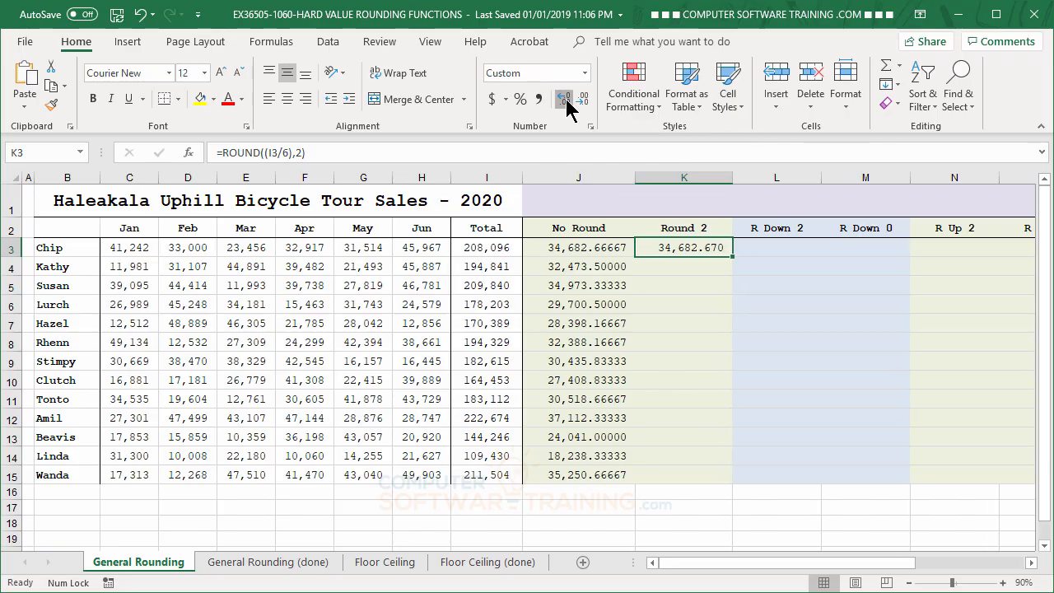
click(565, 99)
click(565, 99)
click(565, 99)
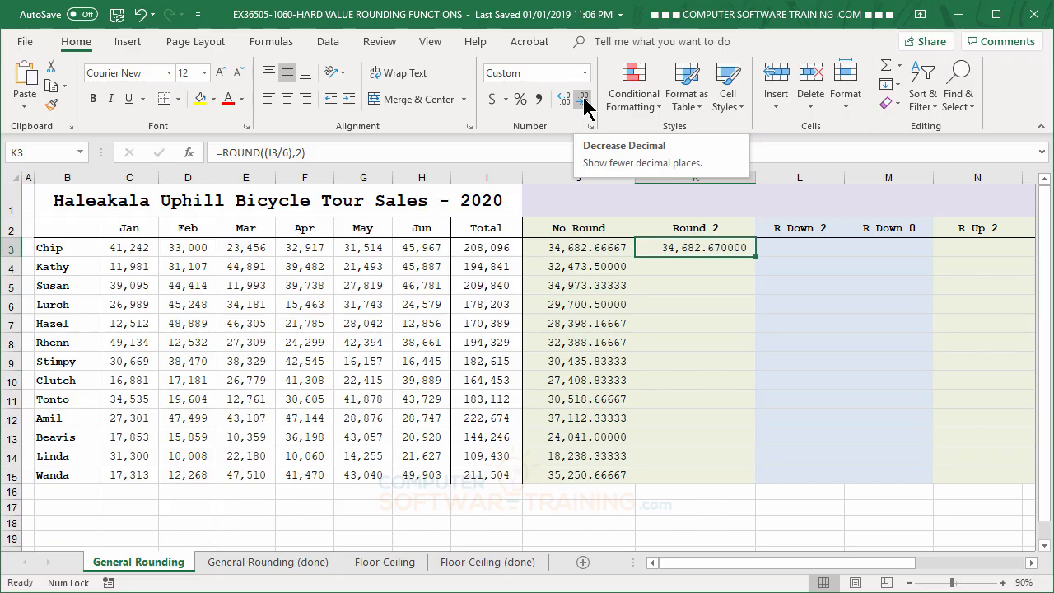
- Reduce the displayed decimals in cell K3 to two places
click(584, 99)
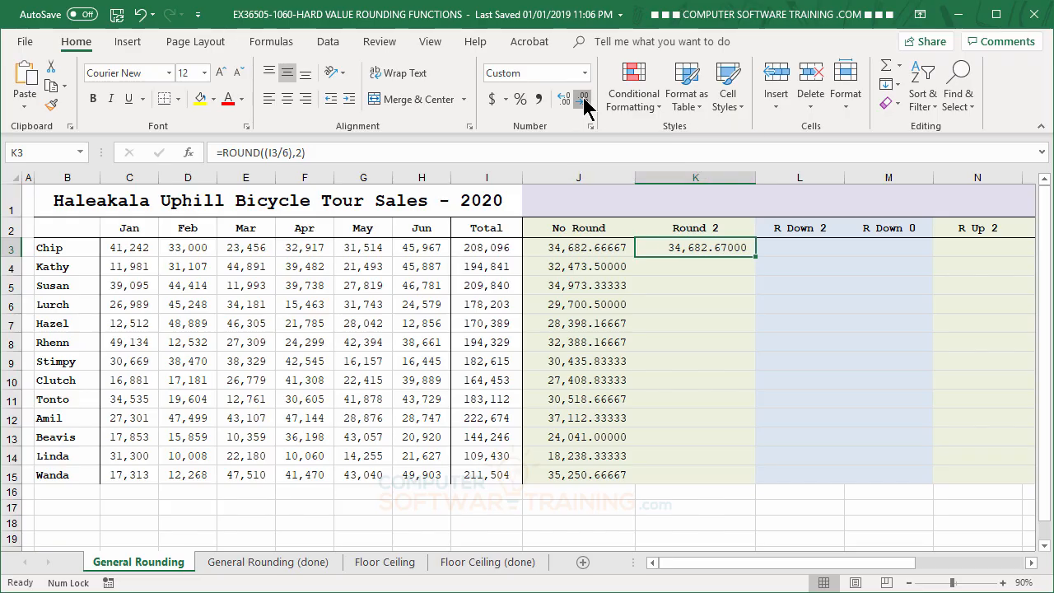
click(583, 99)
click(583, 100)
click(583, 100)
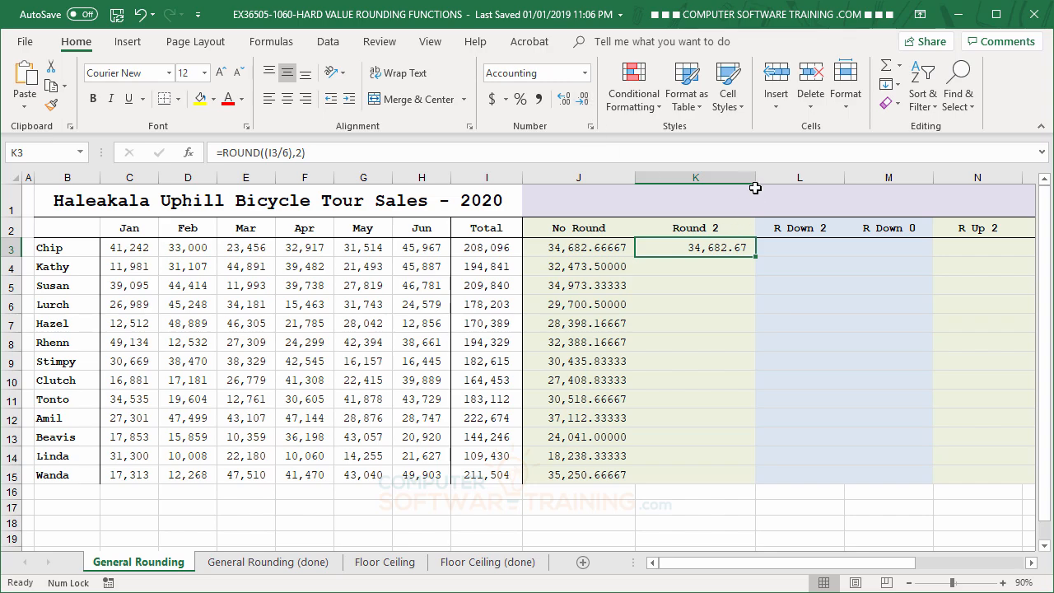
- Narrow column K to match the neighbouring R Down 2 column and copy the ROUND formula from K3 down through K15
drag(756, 176, 724, 175)
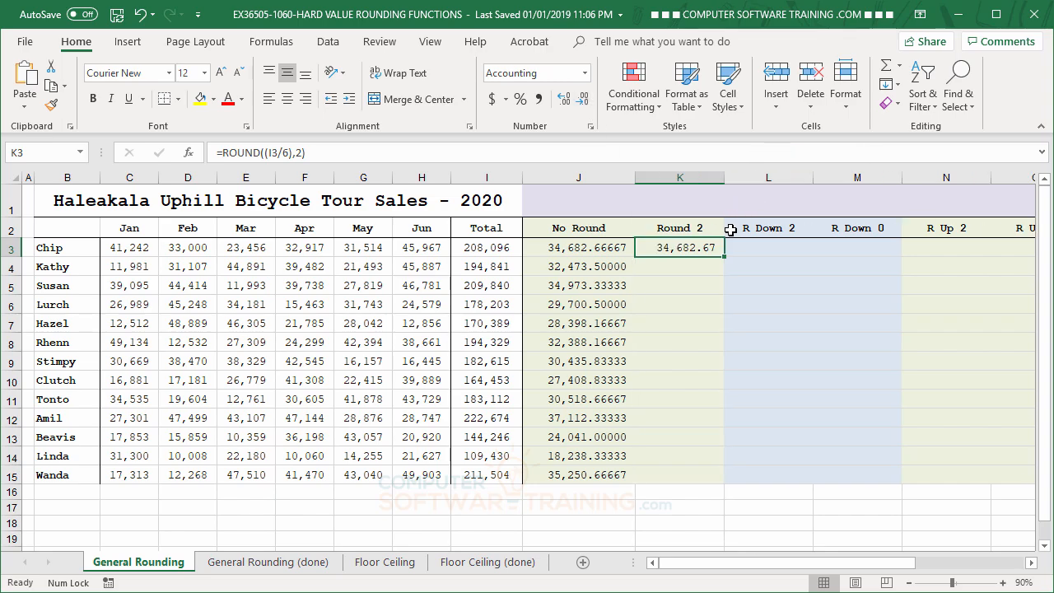
drag(724, 257, 715, 478)
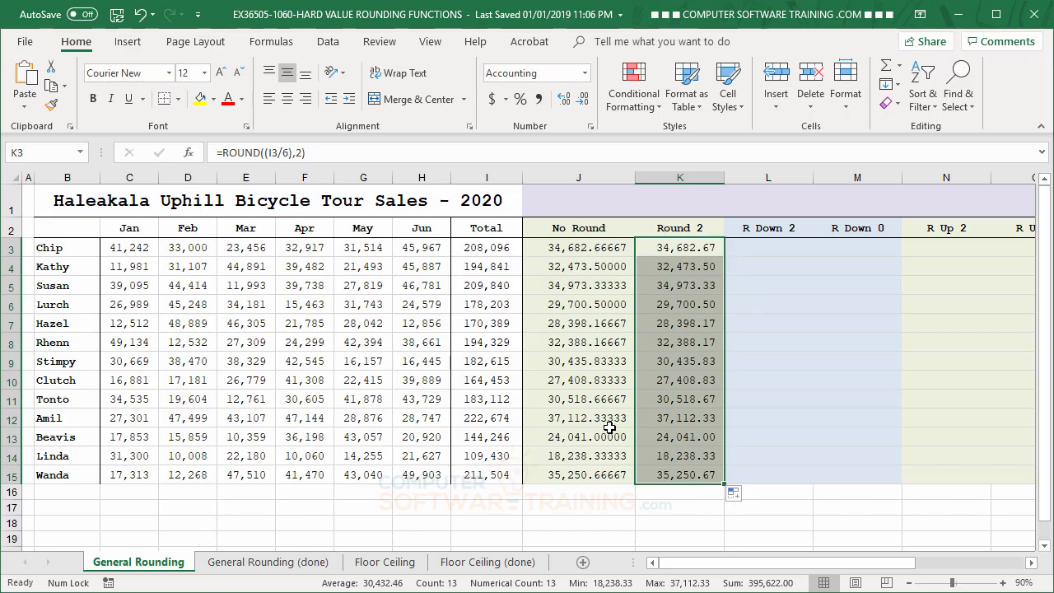
- Enter the formula =ROUNDDOWN((I3/6),2) in cell L3 under R Down 2
click(765, 249)
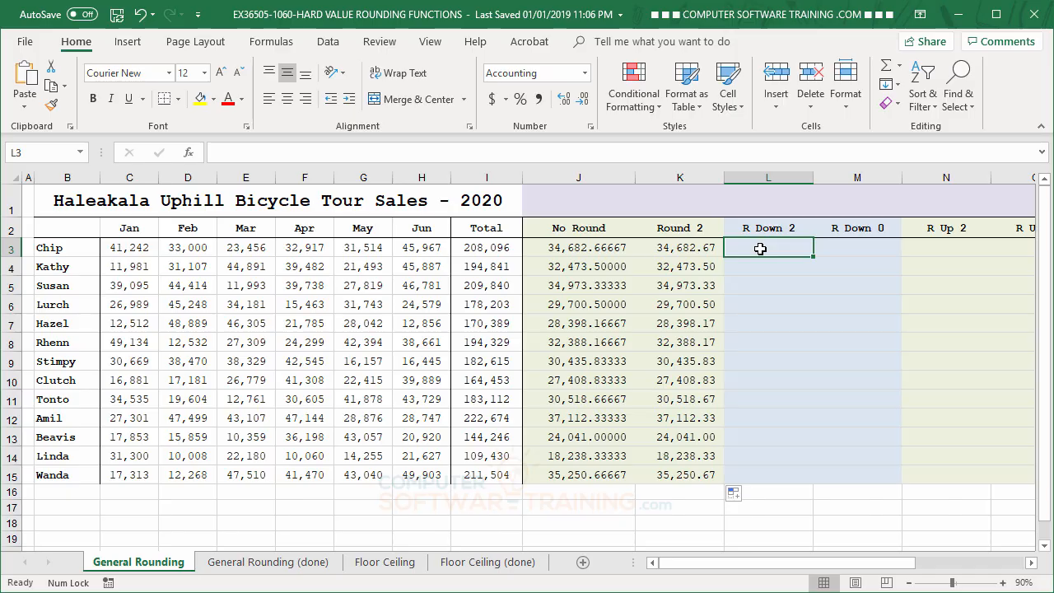
text(=)
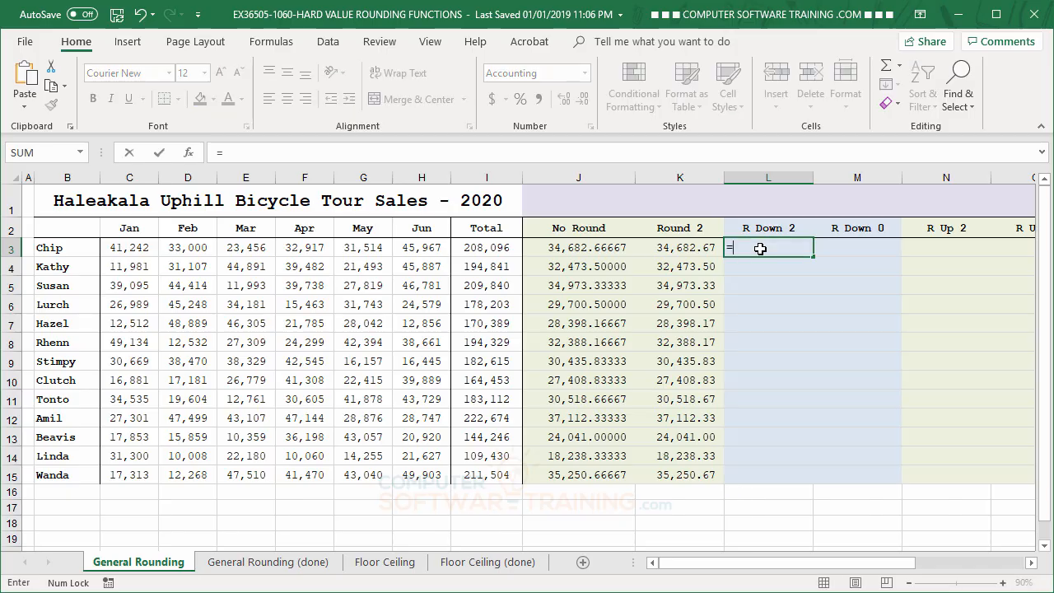
text(Ro)
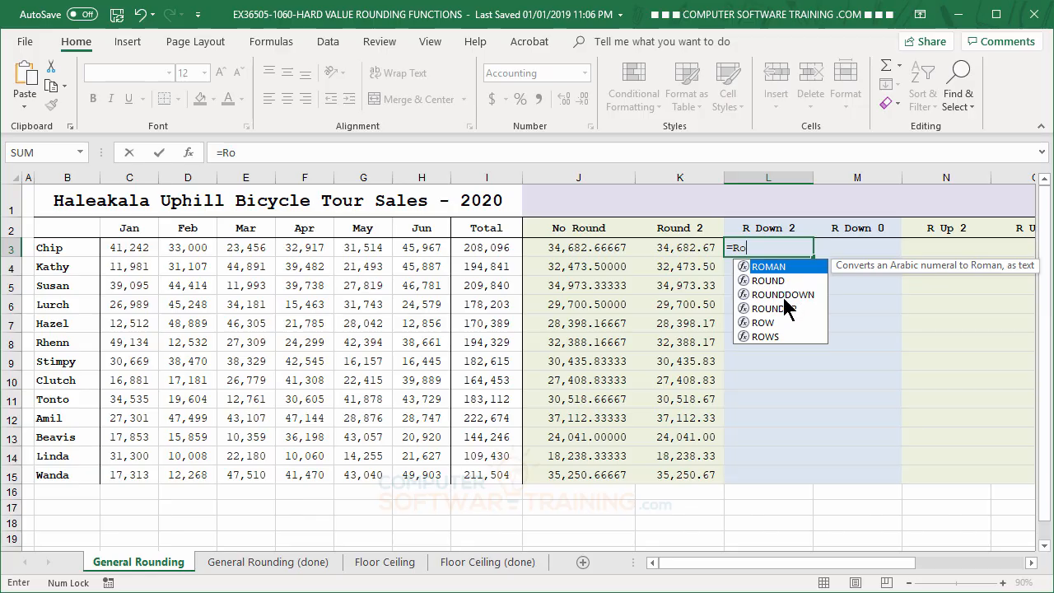
double_click(783, 294)
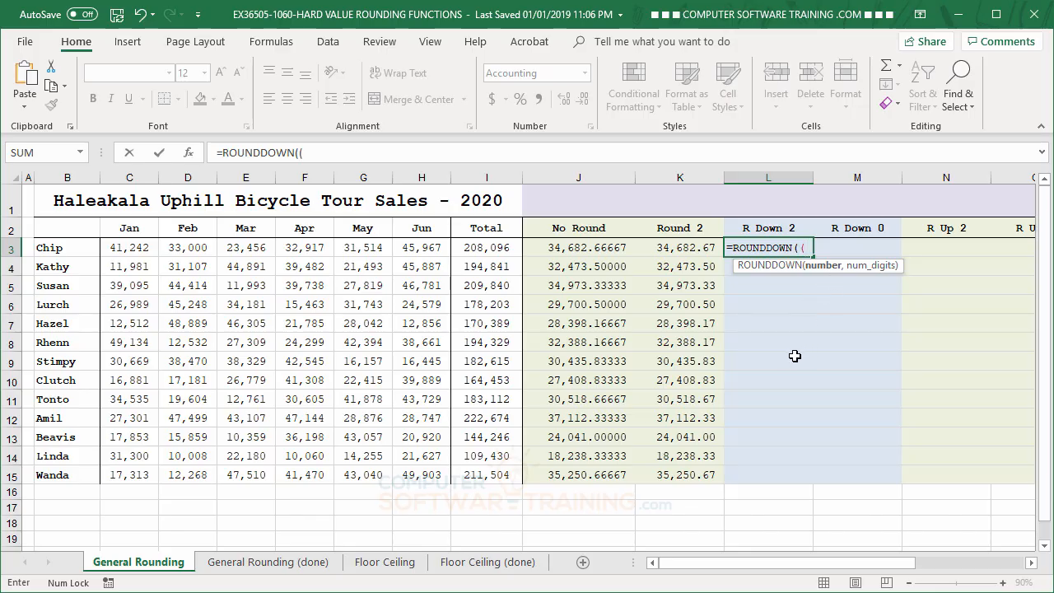
click(483, 253)
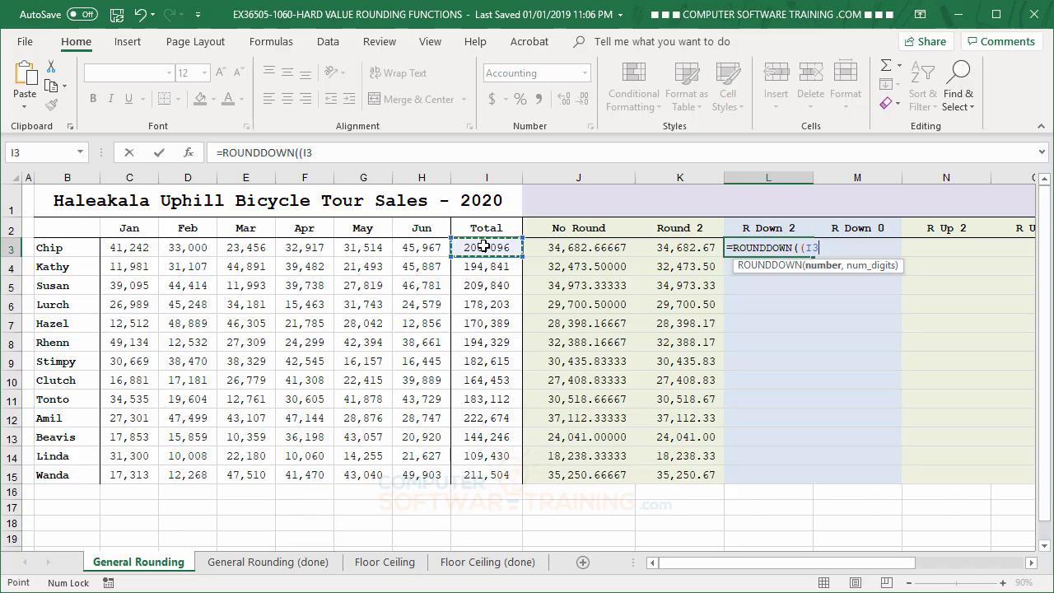
text(/6))
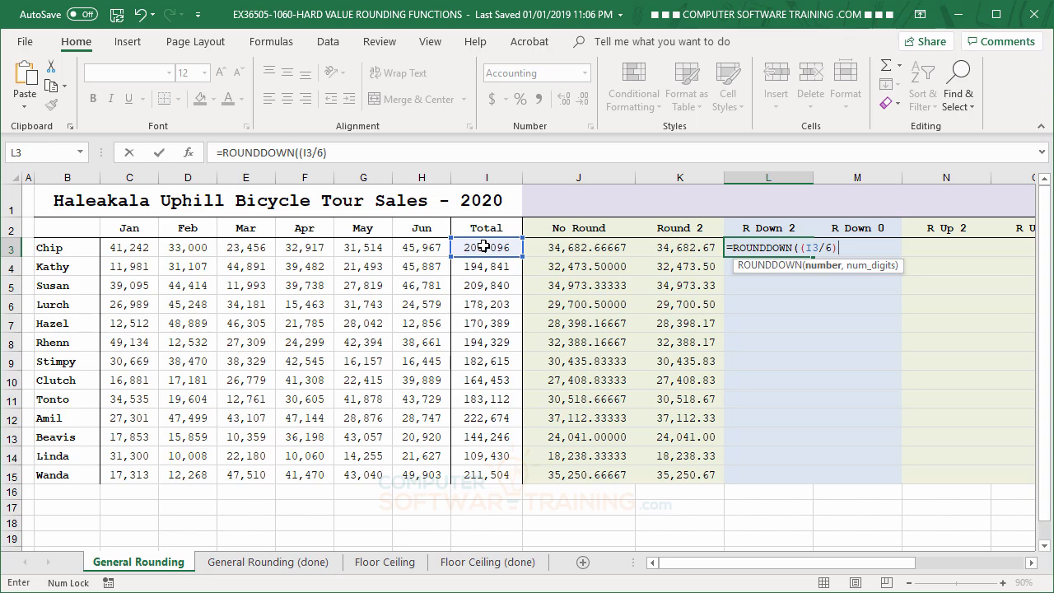
text(,)
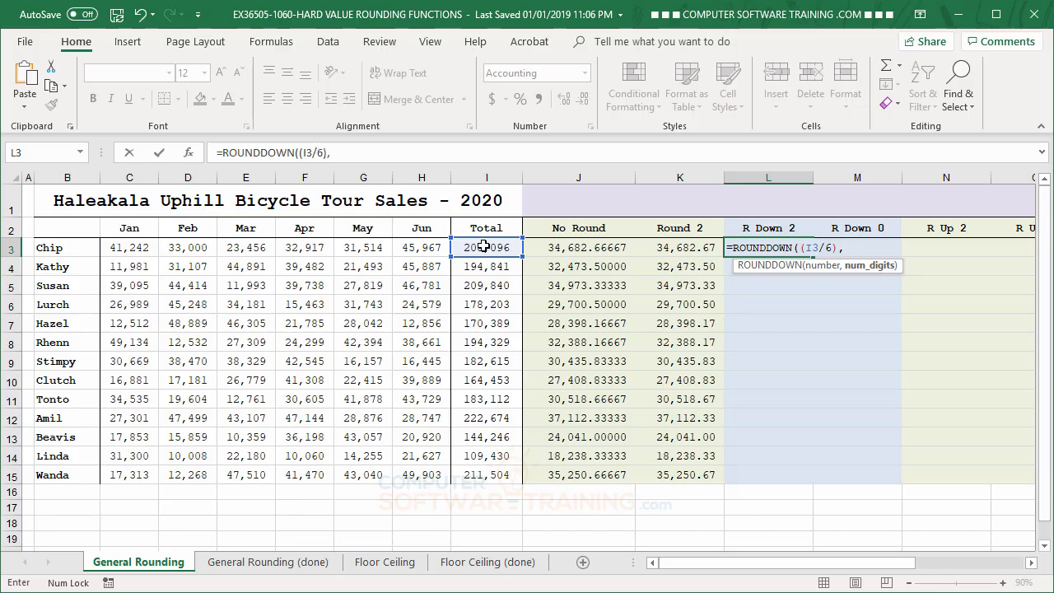
text(2))
key(Return)
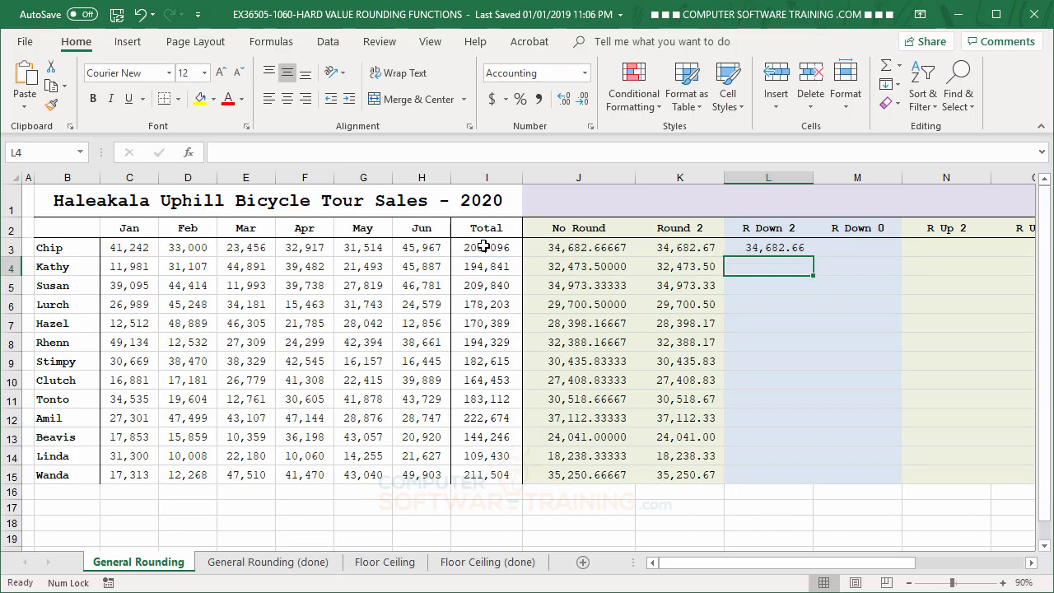
- Increase the displayed decimals of the ROUNDDOWN result in cell L3 to four places
click(775, 248)
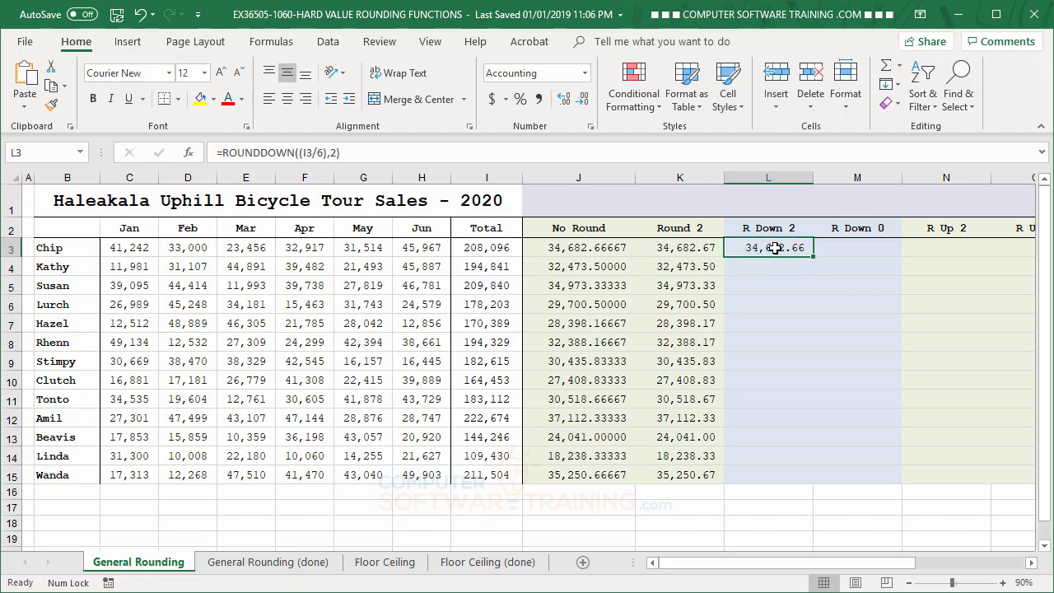
click(566, 105)
click(567, 105)
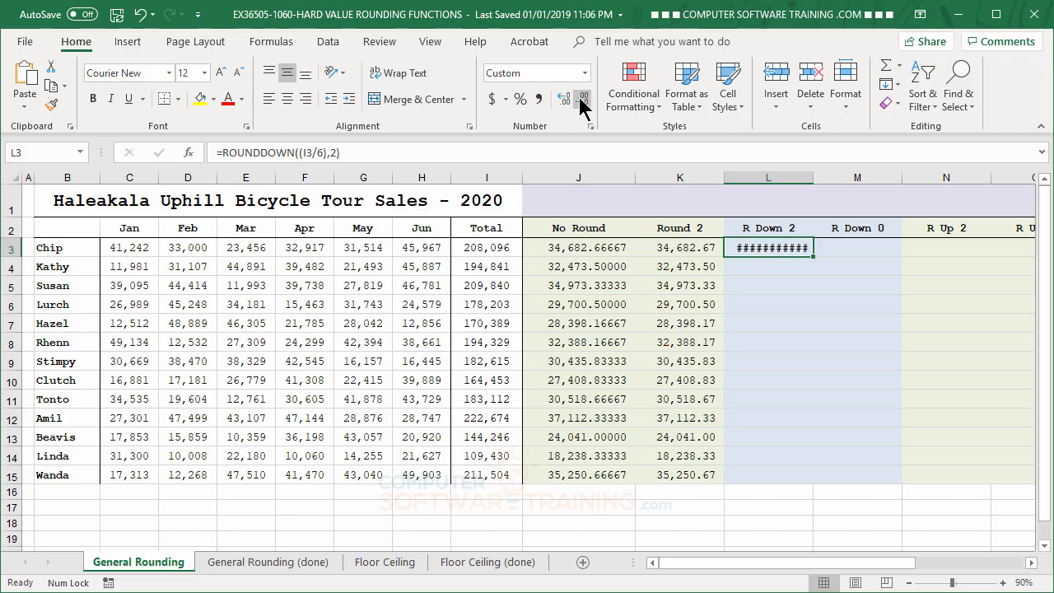
- Reduce the displayed decimals in cell L3 to two places and copy its formula down through L15
click(581, 102)
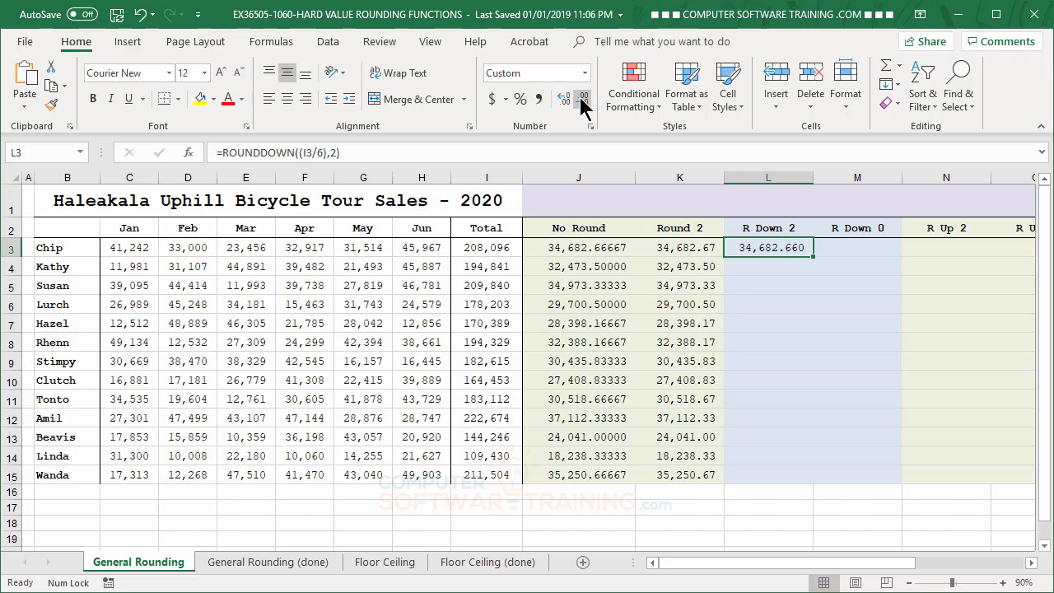
click(581, 103)
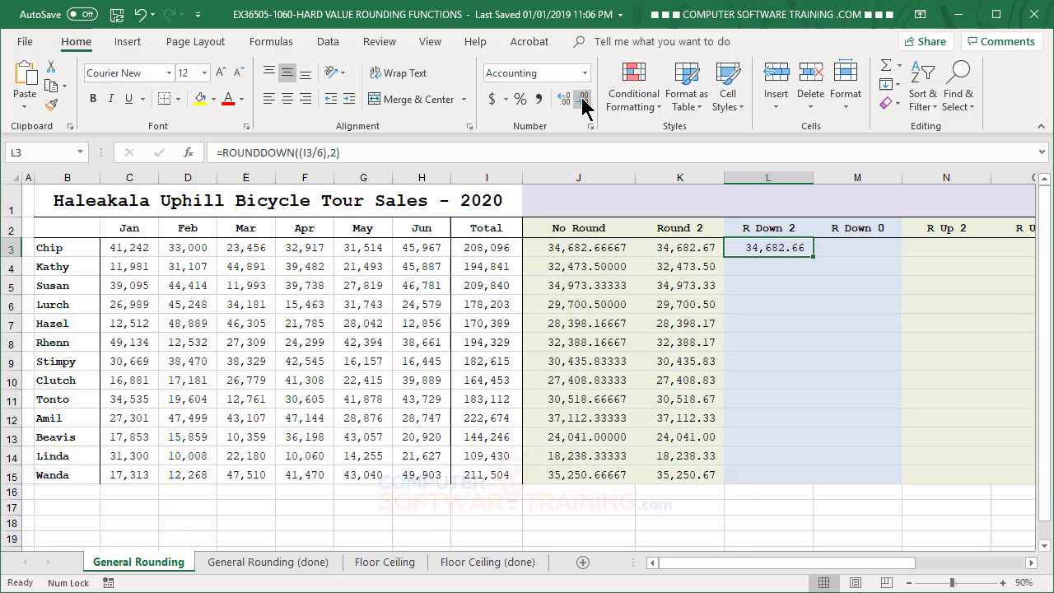
double_click(813, 257)
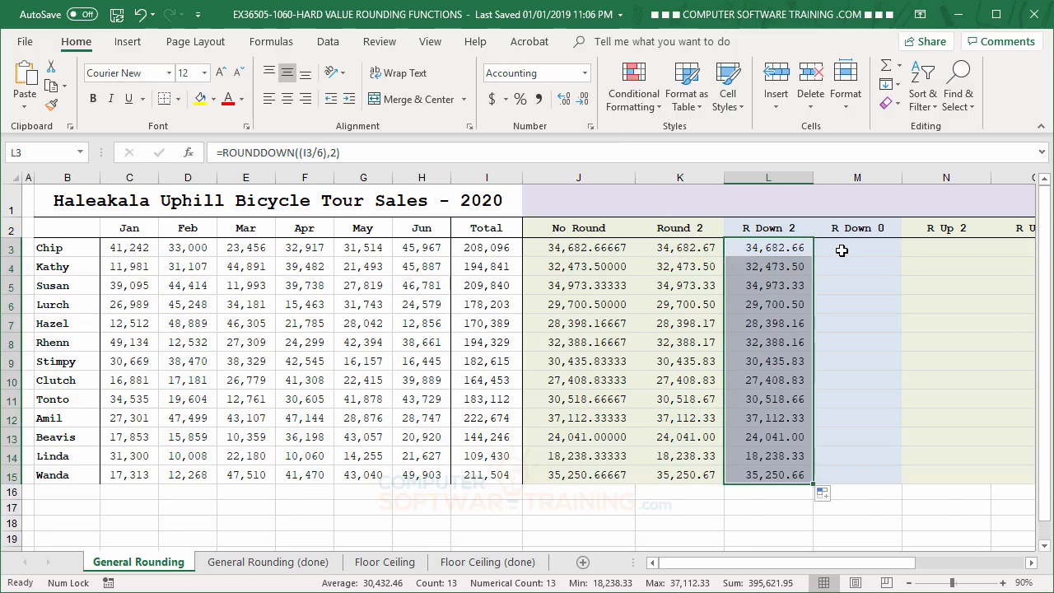
- Enter the formula =ROUNDDOWN((I3/6),0) in cell M3 under R Down 0
click(835, 249)
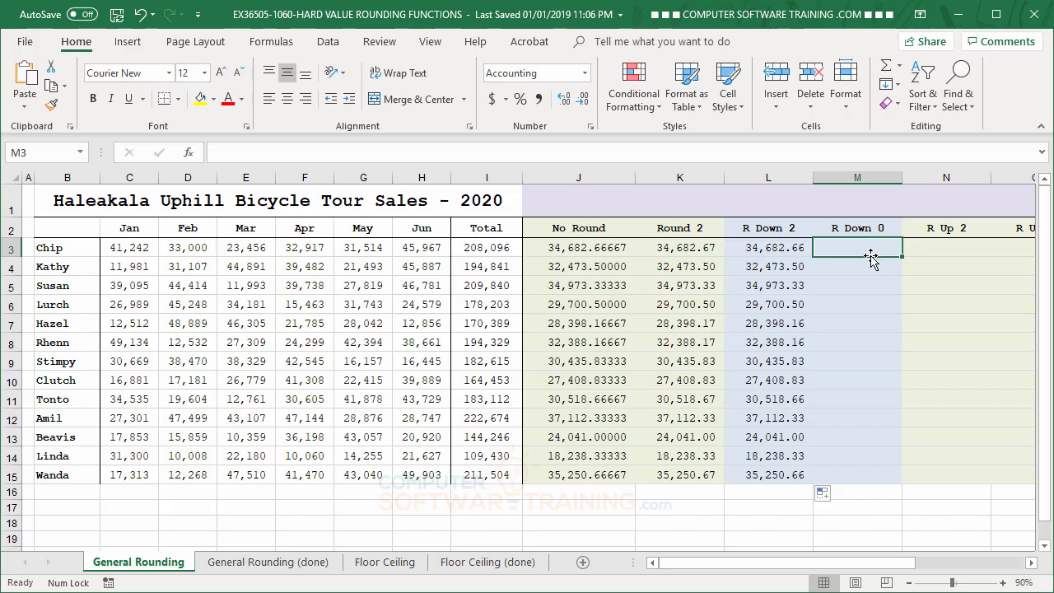
text(=)
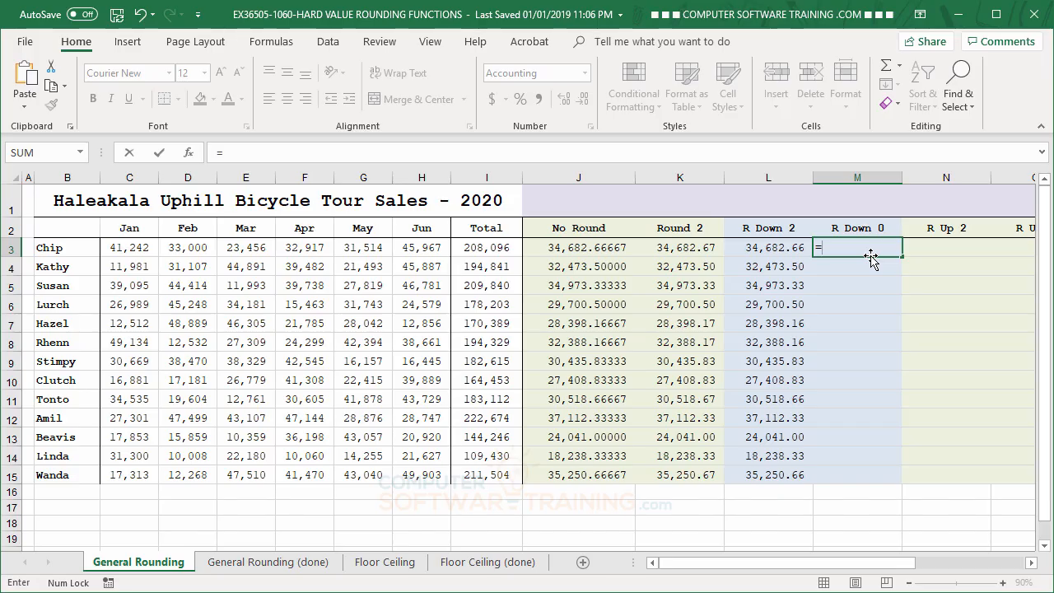
text(R)
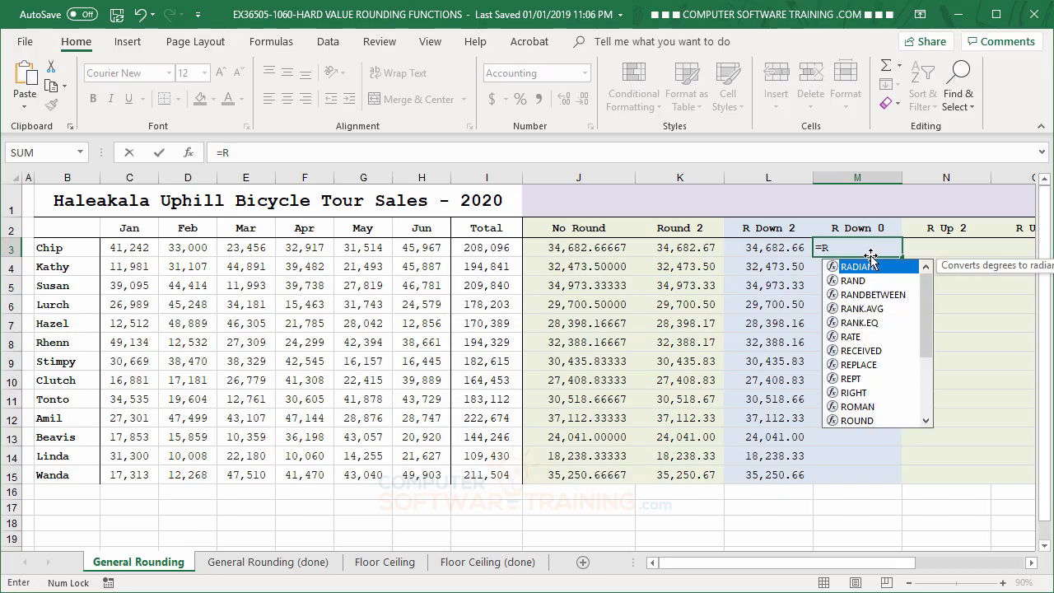
text(o)
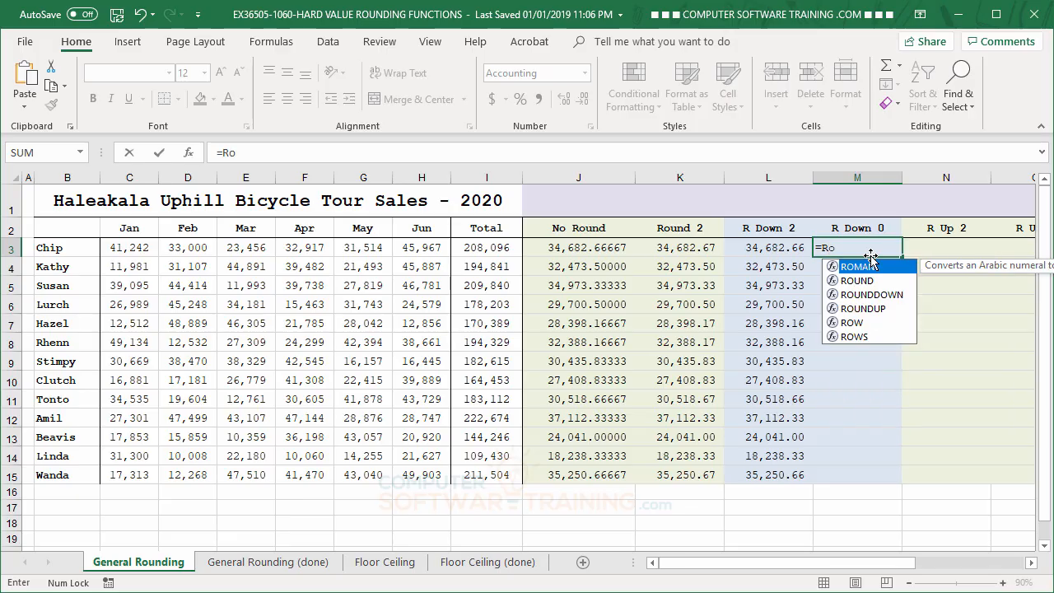
double_click(881, 294)
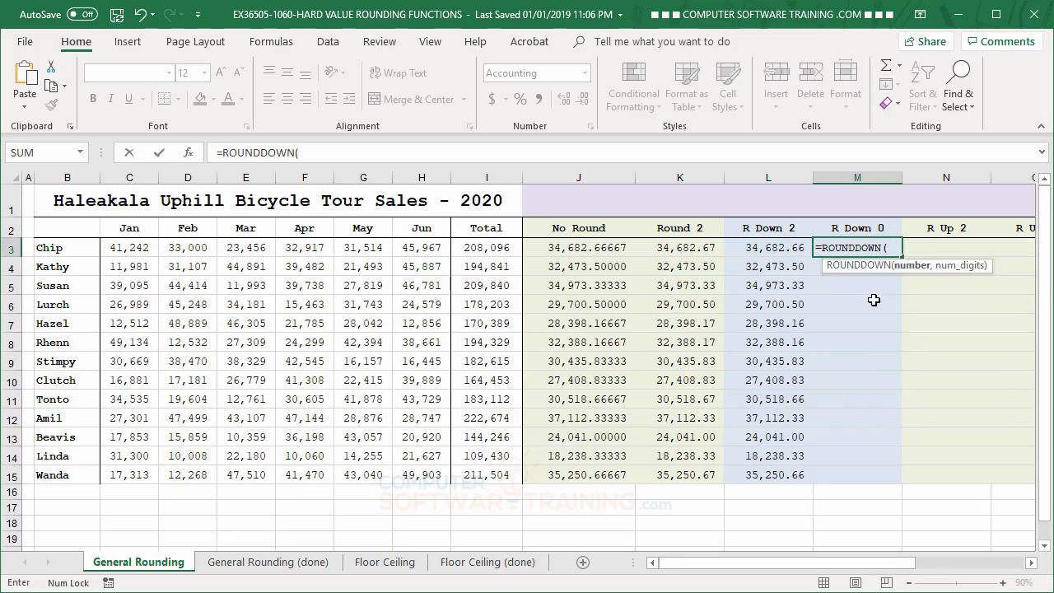
text(()
click(491, 249)
text(/)
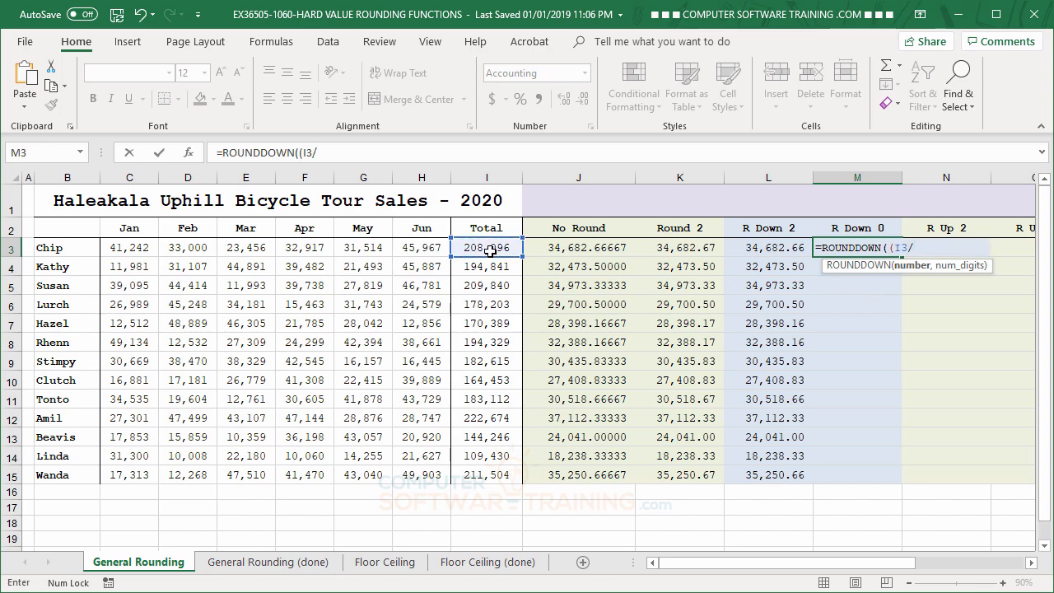
text(6),)
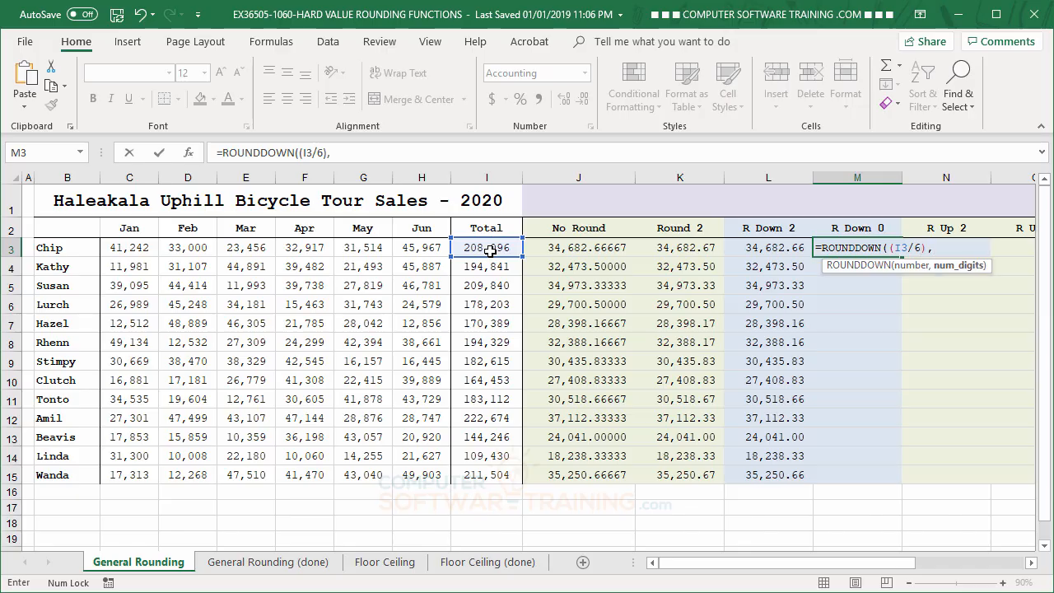
text(0))
key(Return)
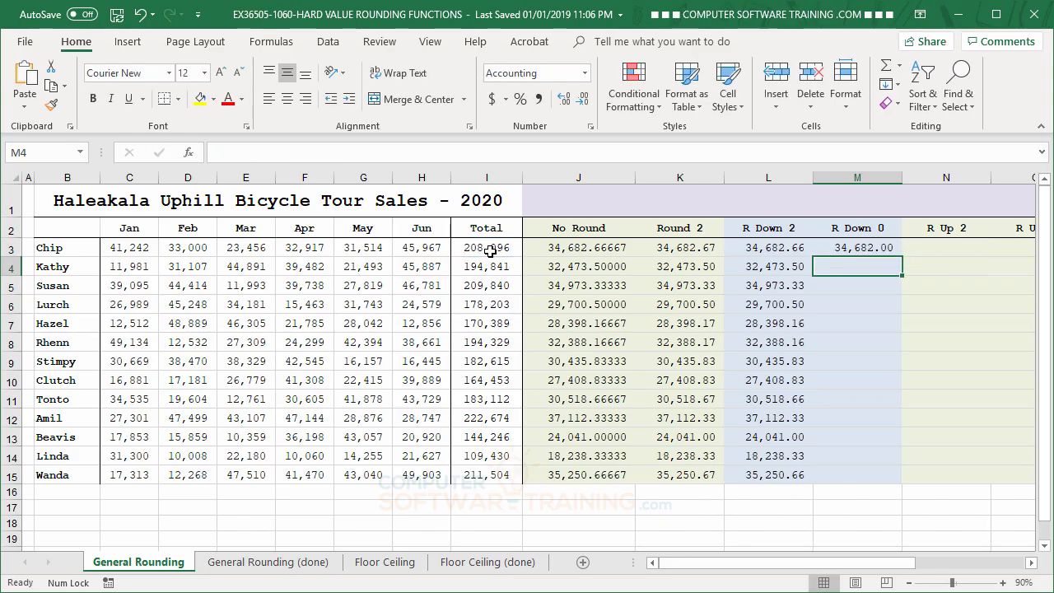
- Display cell M3 with zero decimals and copy its ROUNDDOWN formula down through M15
click(857, 247)
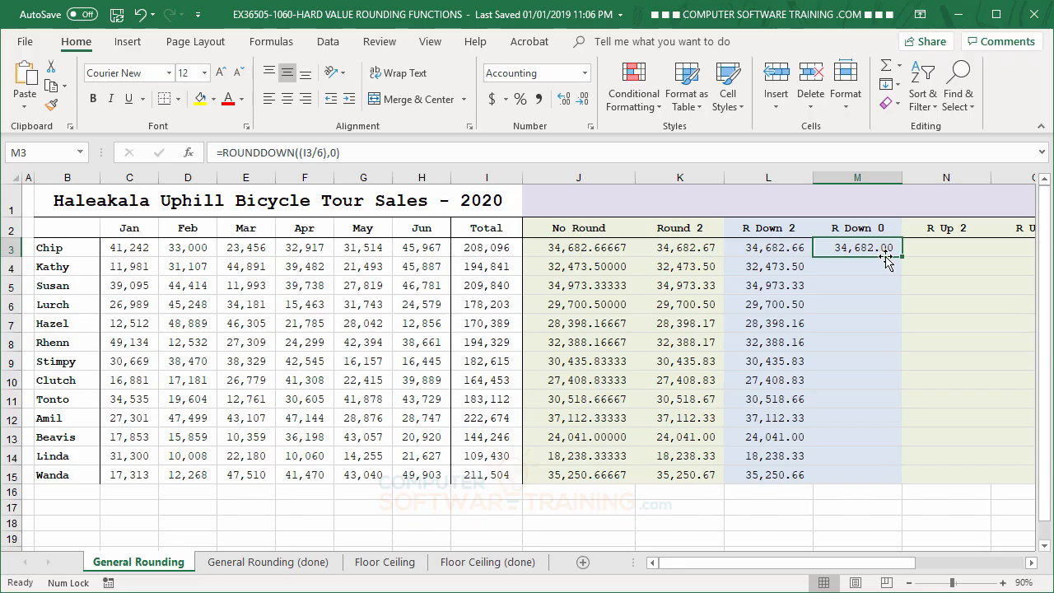
click(566, 102)
click(581, 104)
click(581, 103)
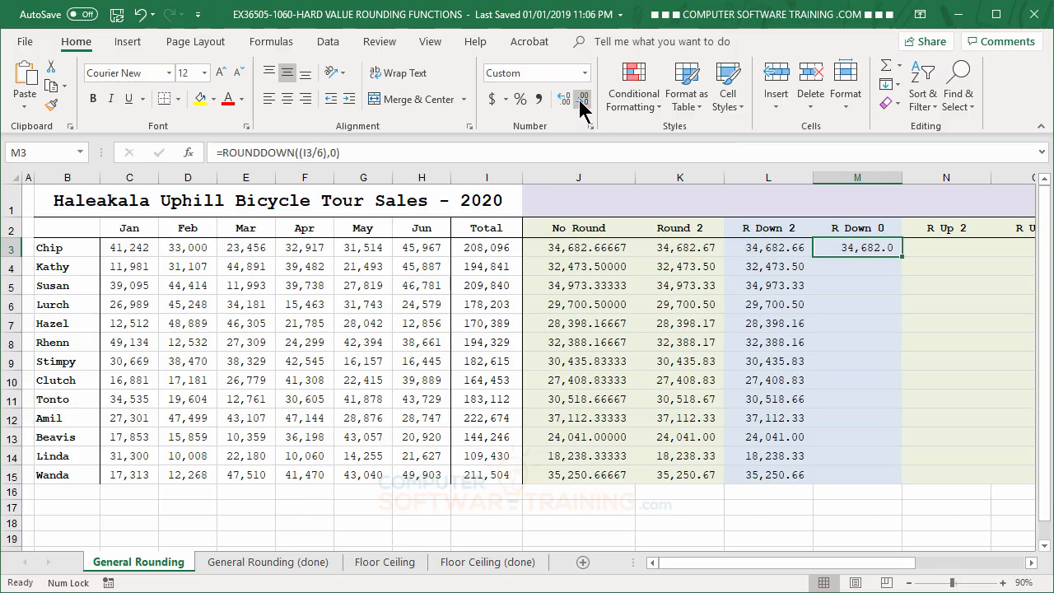
click(582, 104)
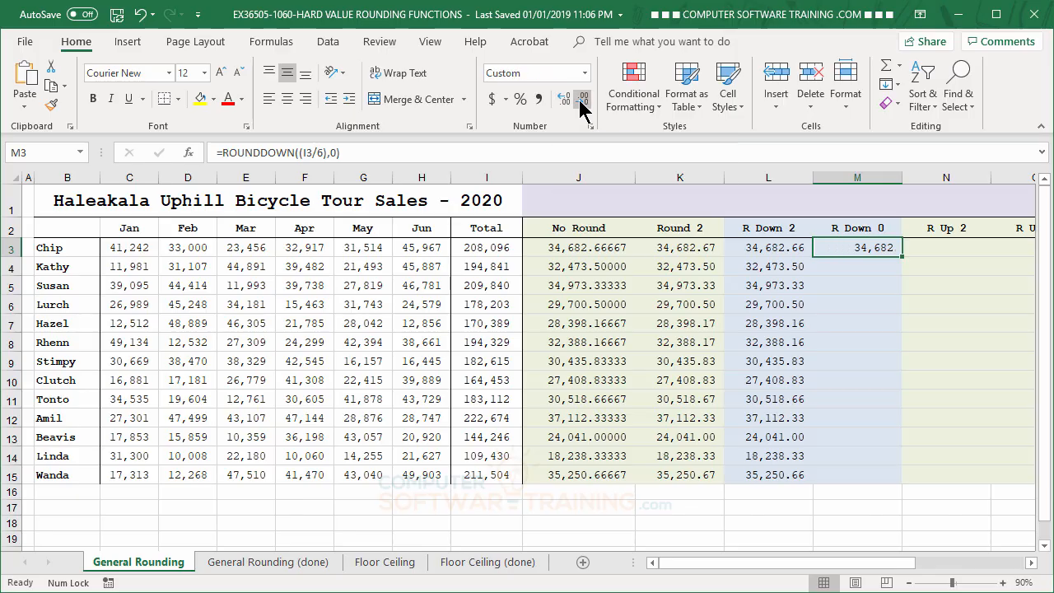
double_click(902, 257)
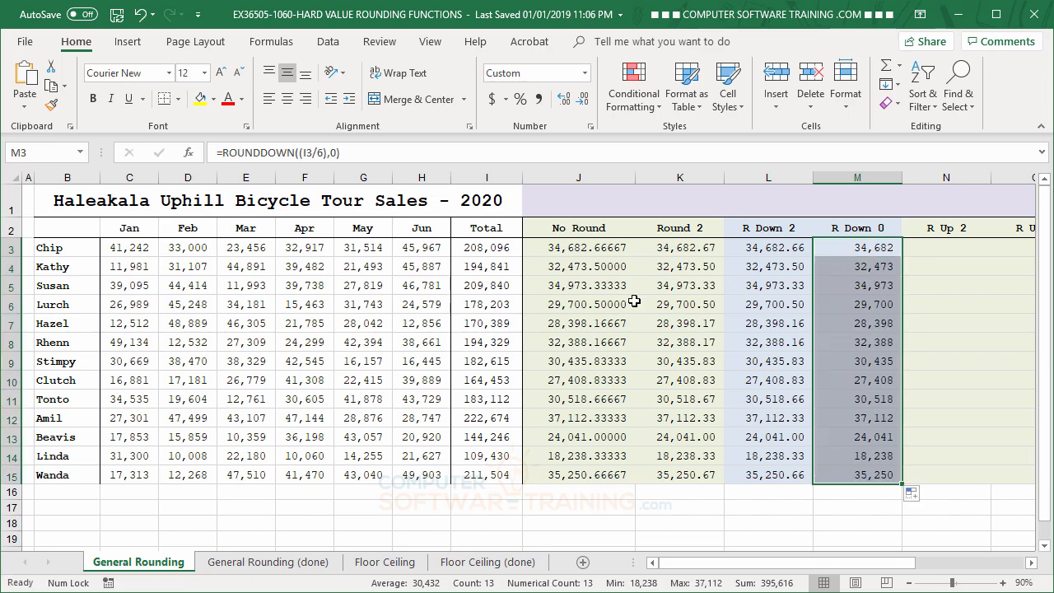
- Enter the formula =ROUNDUP((I3/6),2) in cell N3 under R Up 2
click(945, 247)
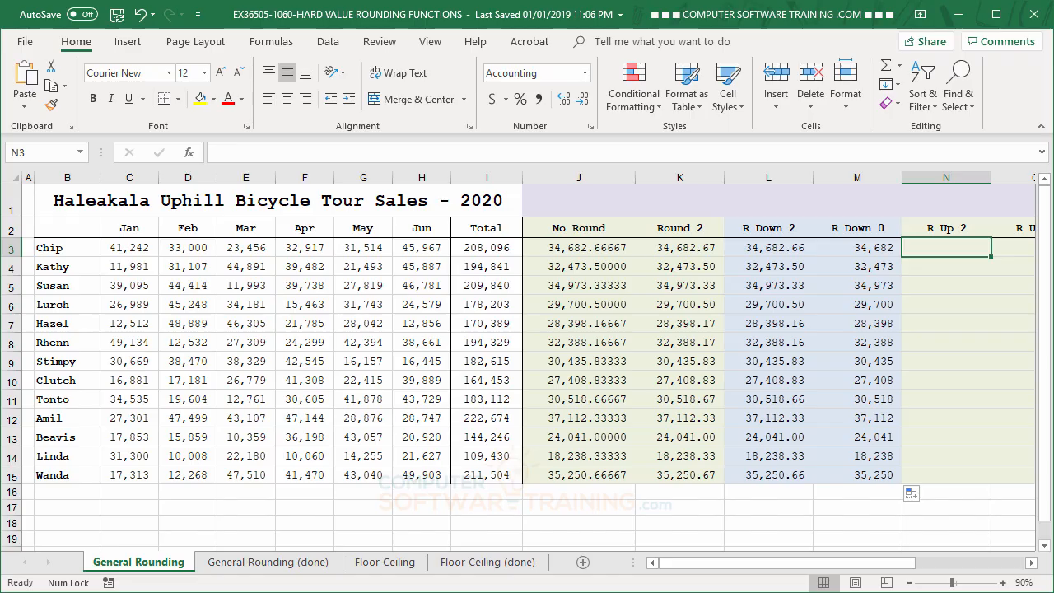
text(=ro)
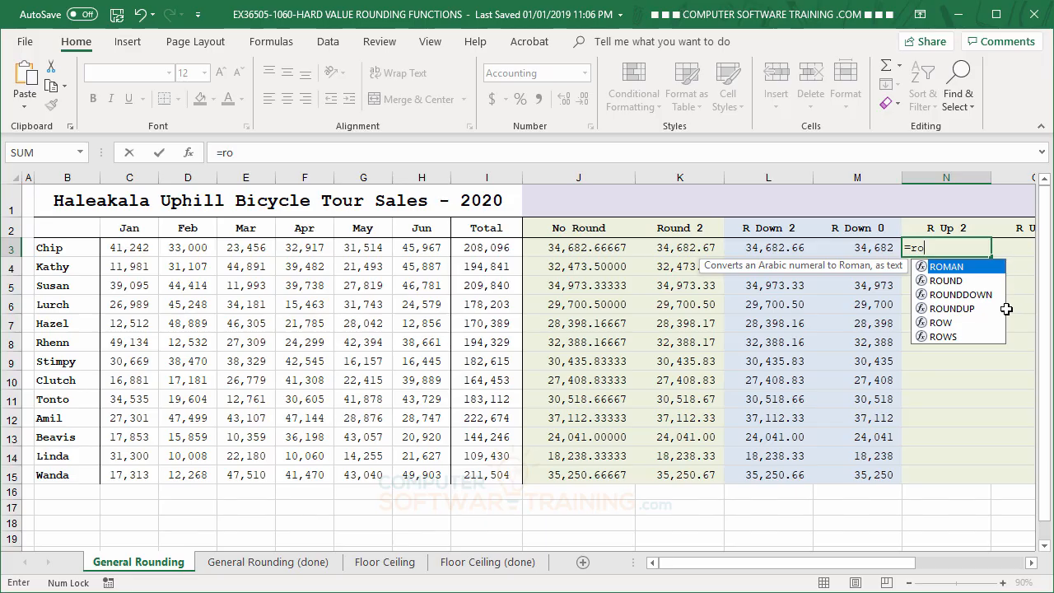
double_click(966, 307)
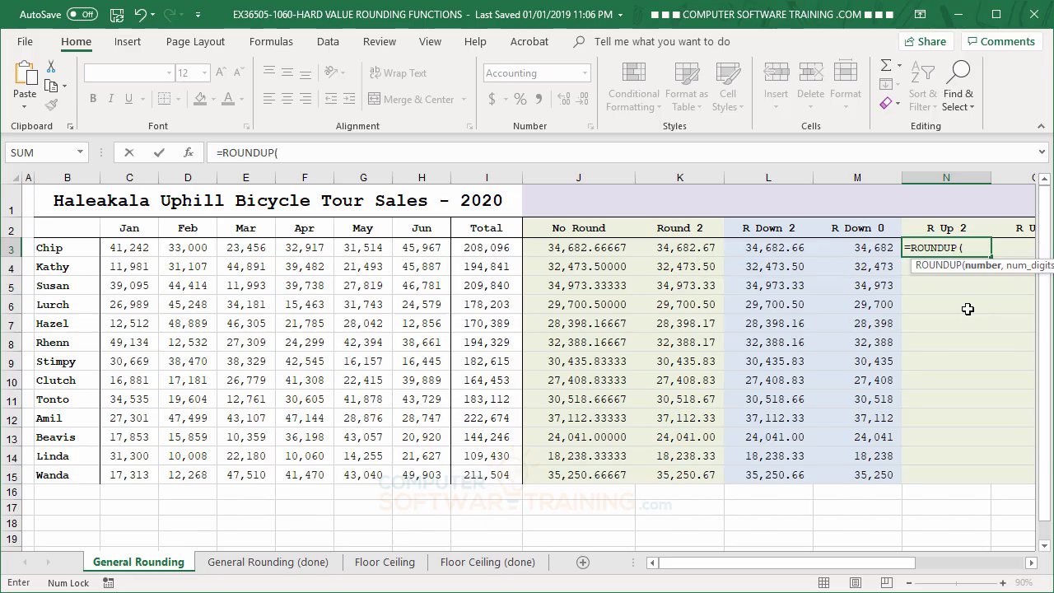
text(()
click(503, 245)
text(/6)
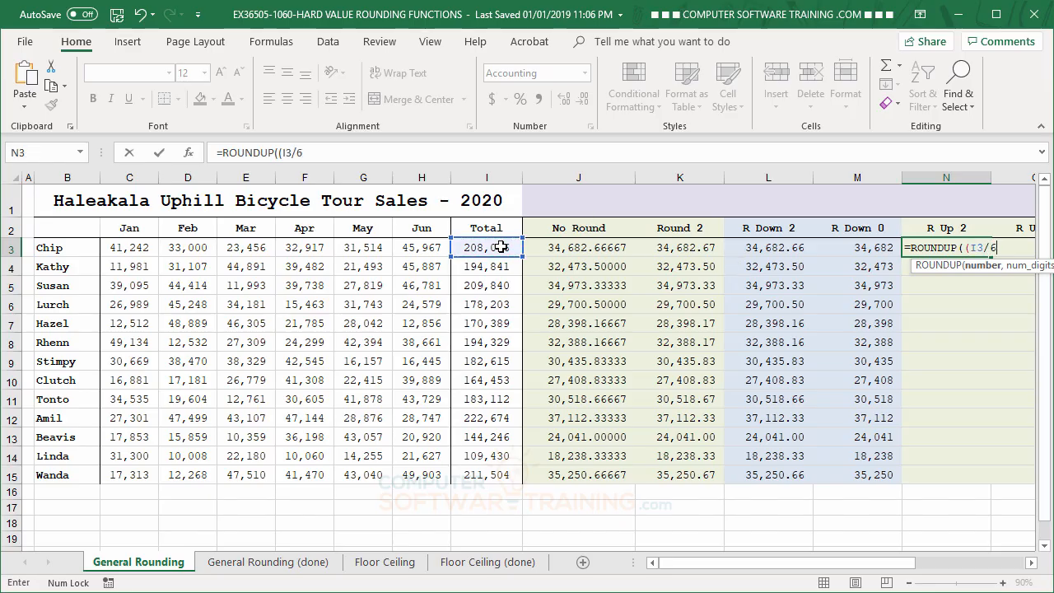
text())
text(,)
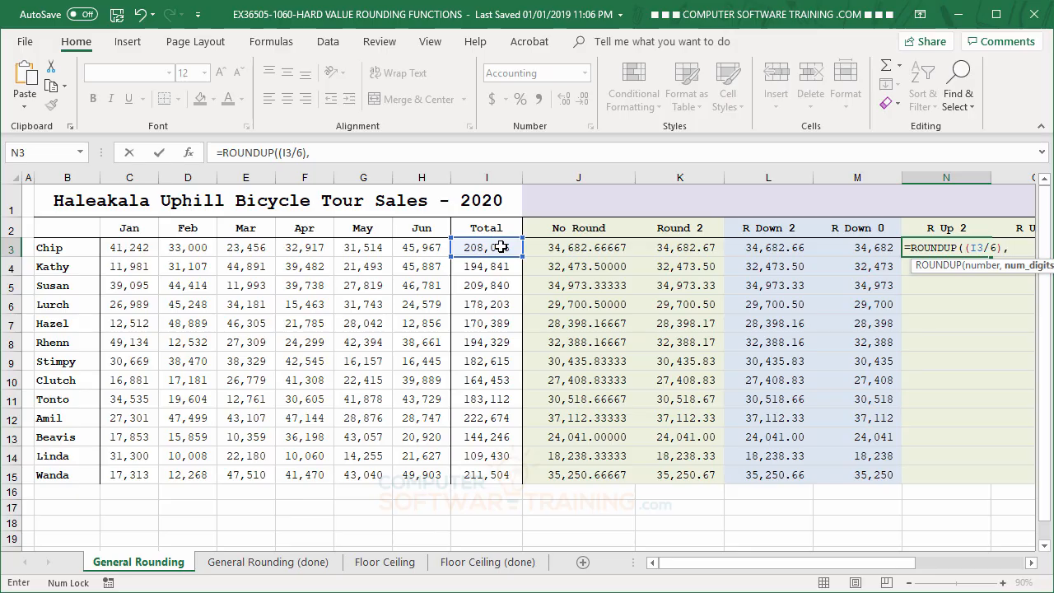
text(2))
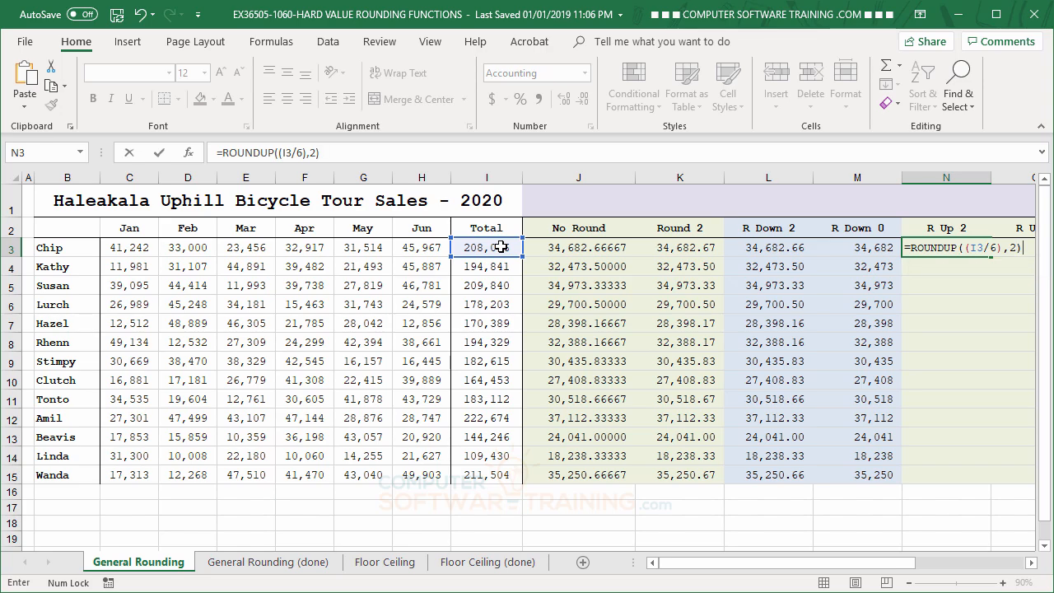
key(Return)
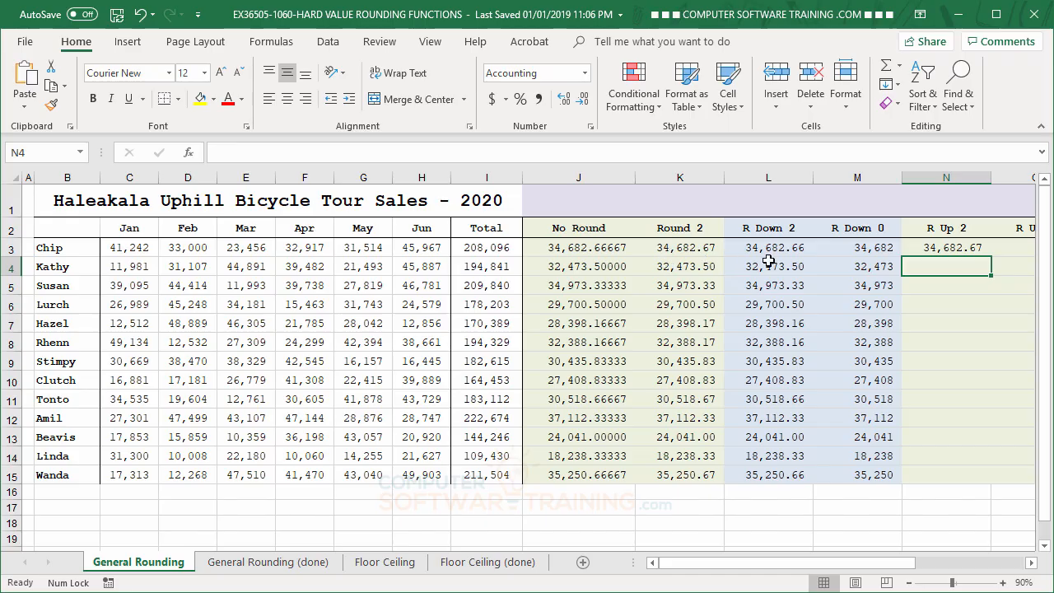
- Compare the ROUNDUP formula in N3 with the ROUND formula in K3 and increase N3's displayed decimals to four places
click(954, 252)
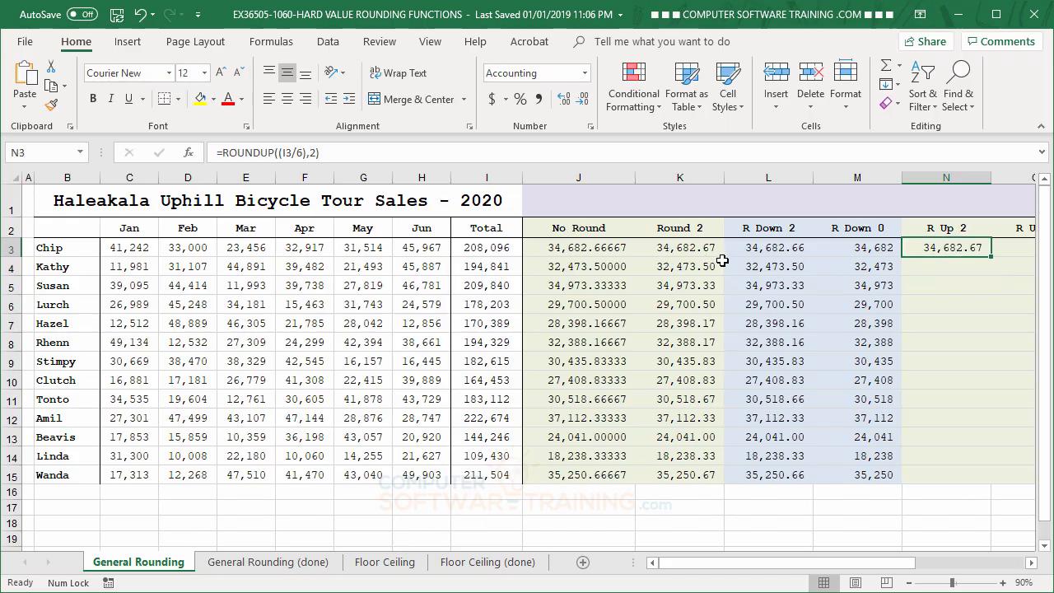
click(681, 250)
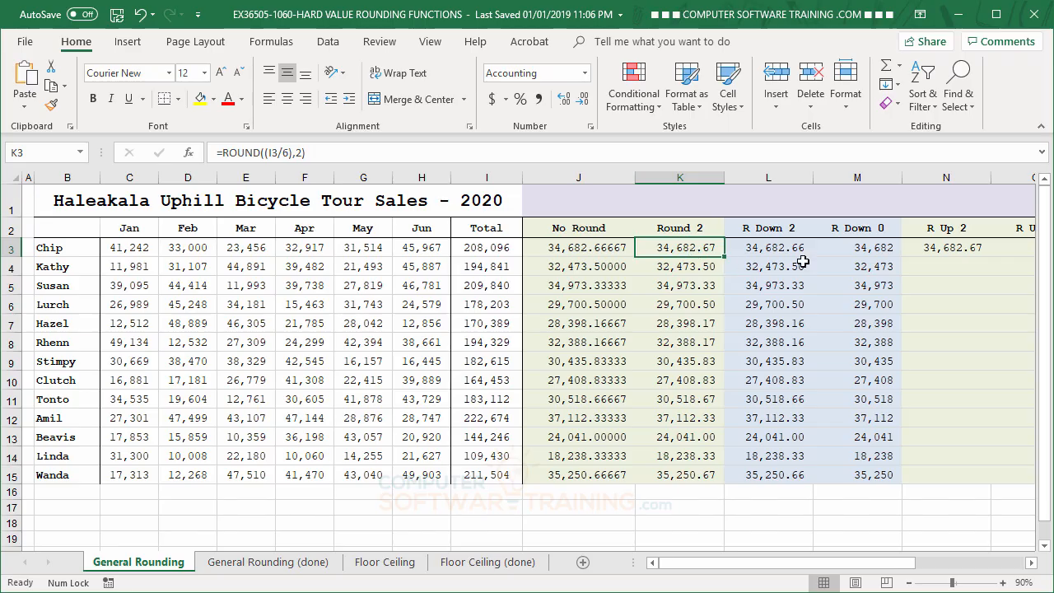
click(944, 250)
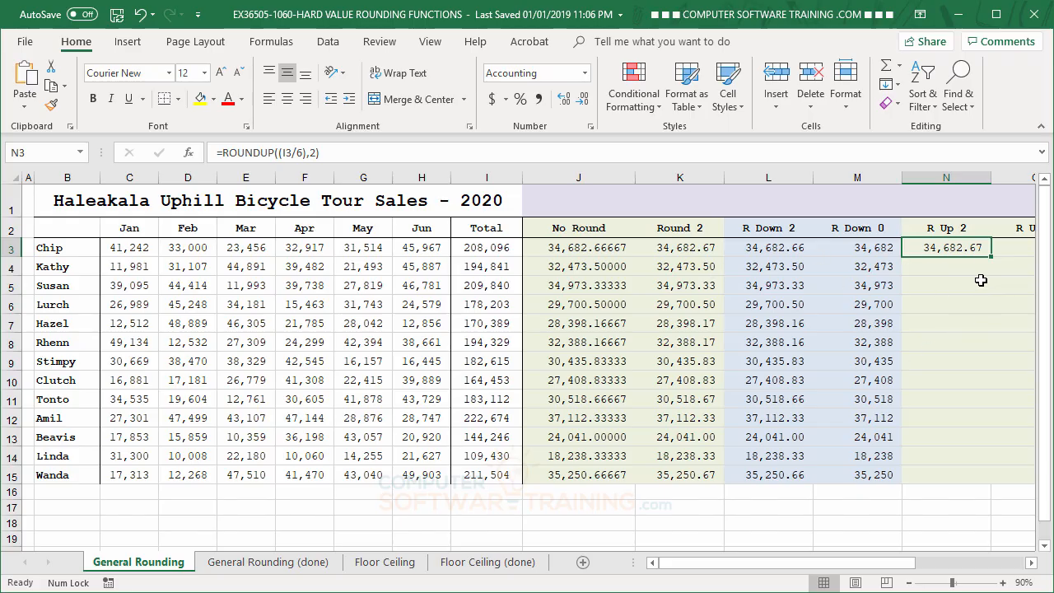
click(565, 105)
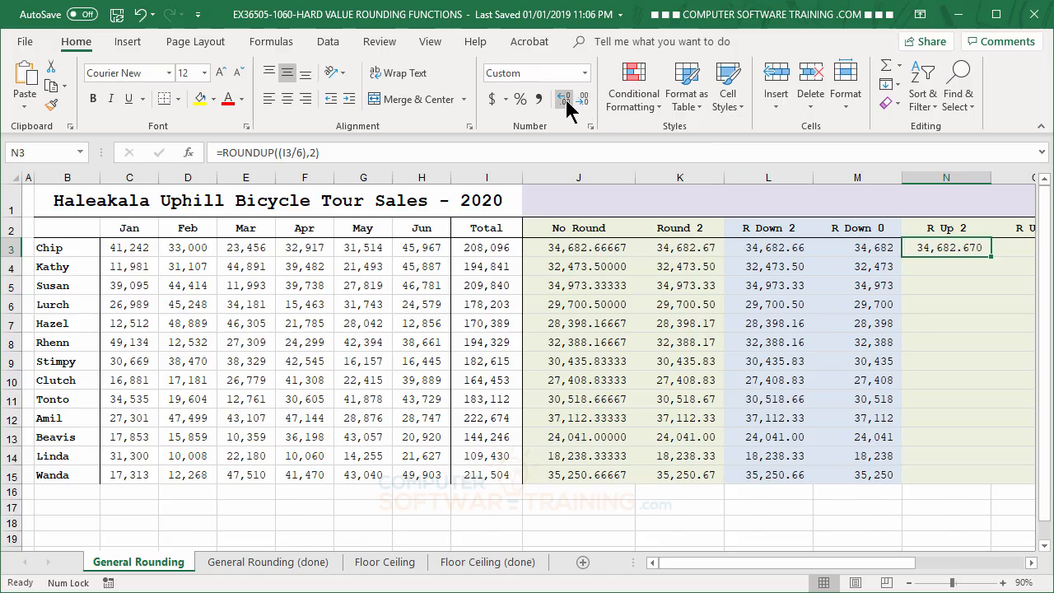
click(566, 106)
- Reduce the displayed decimals in cell N3 to two places and copy its ROUNDUP formula down through N15
click(583, 102)
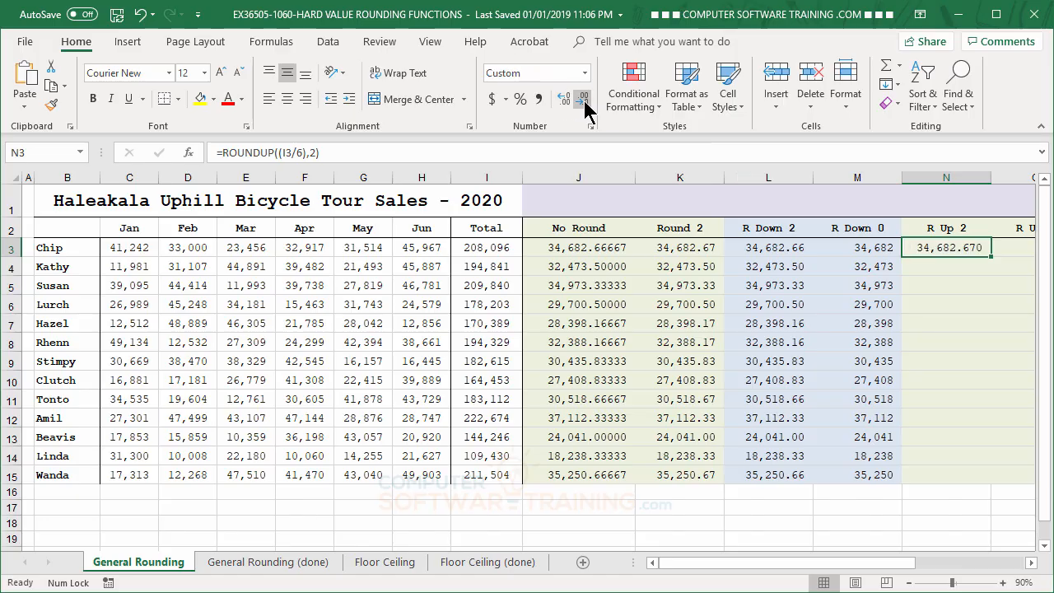
click(583, 102)
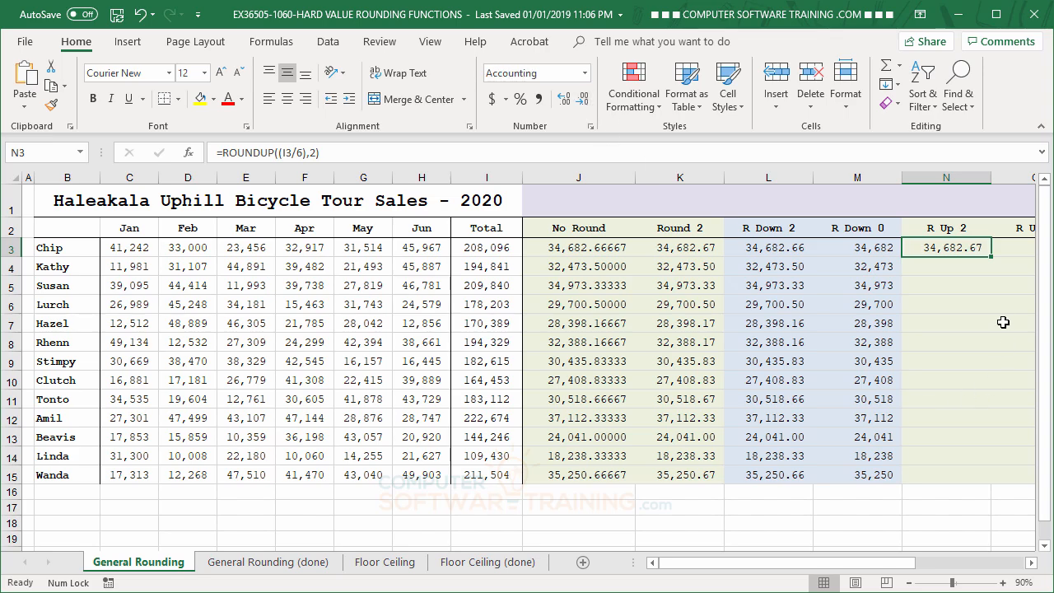
drag(992, 257, 988, 479)
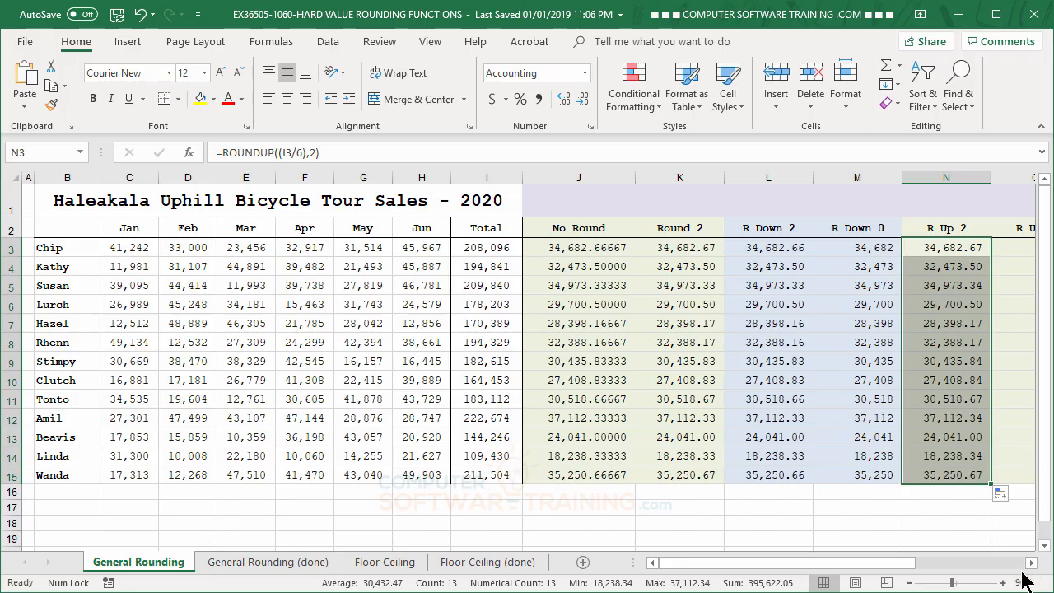
- Enter the formula =ROUNDUP((I3/6),0) in cell O3 under R Up 0
click(1029, 563)
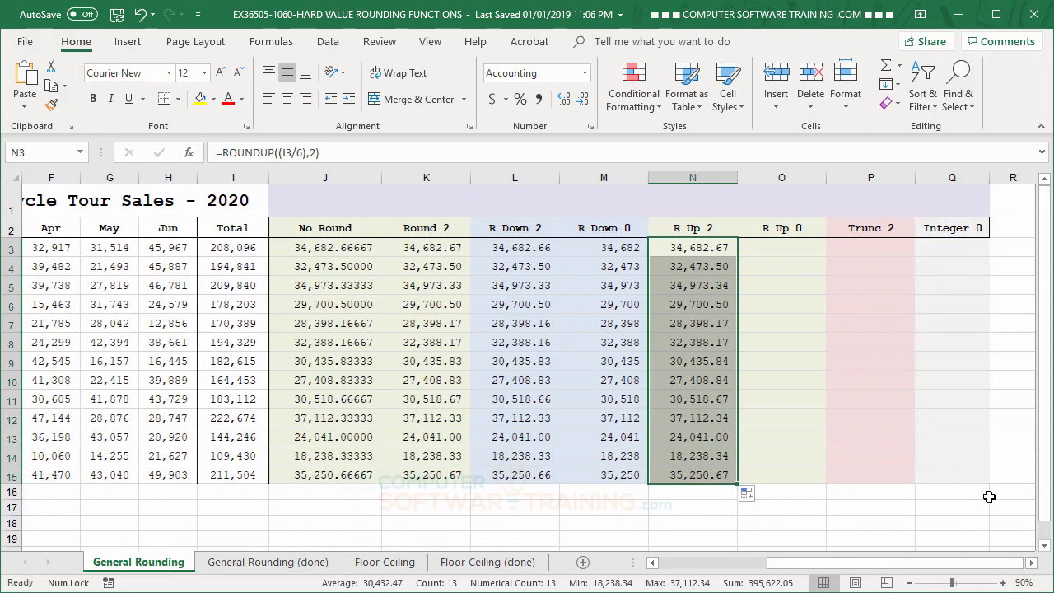
click(788, 247)
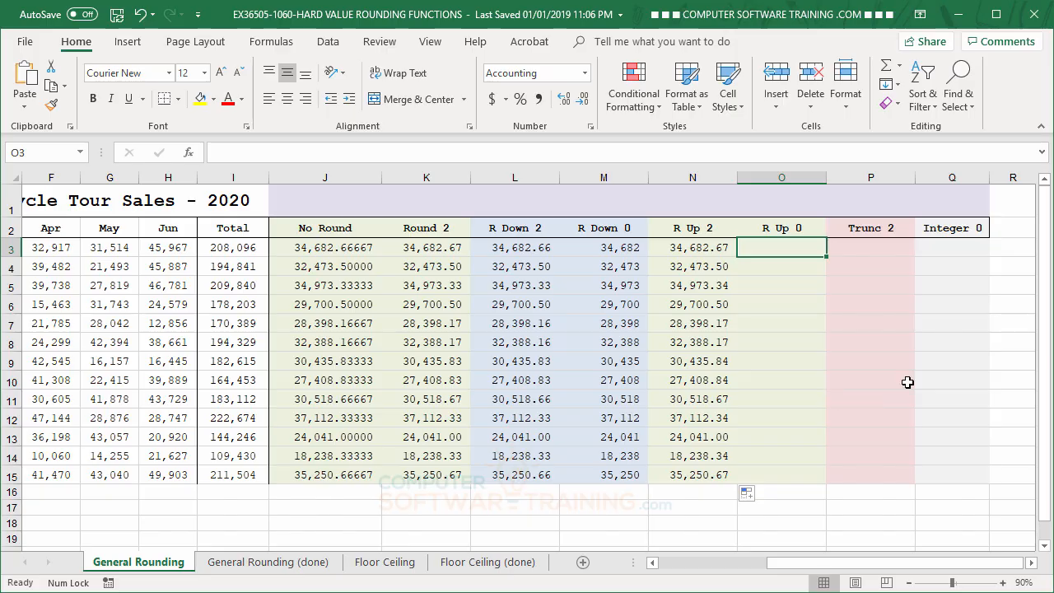
text(=ro)
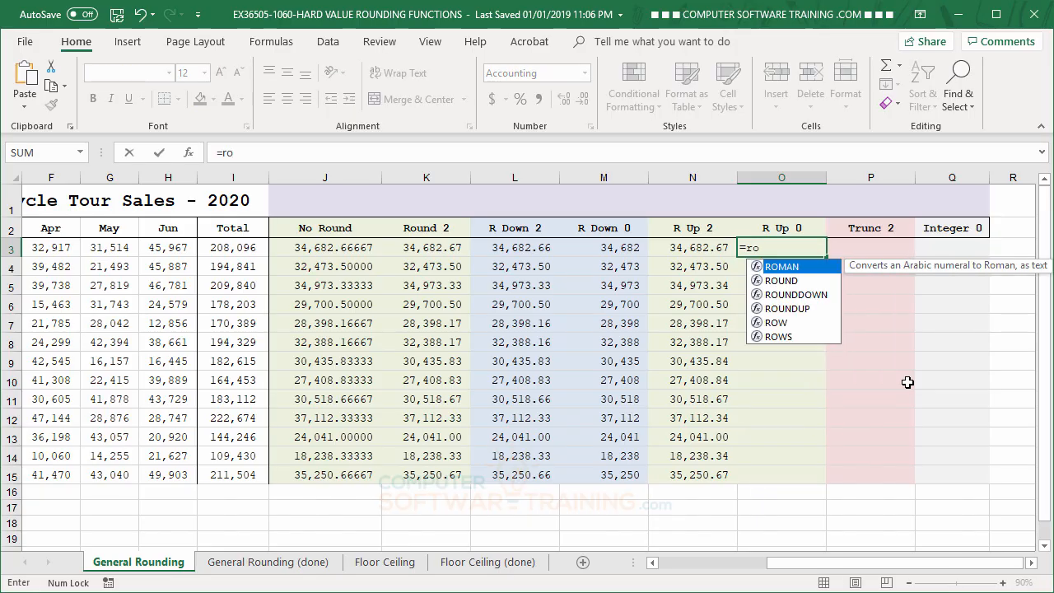
double_click(786, 309)
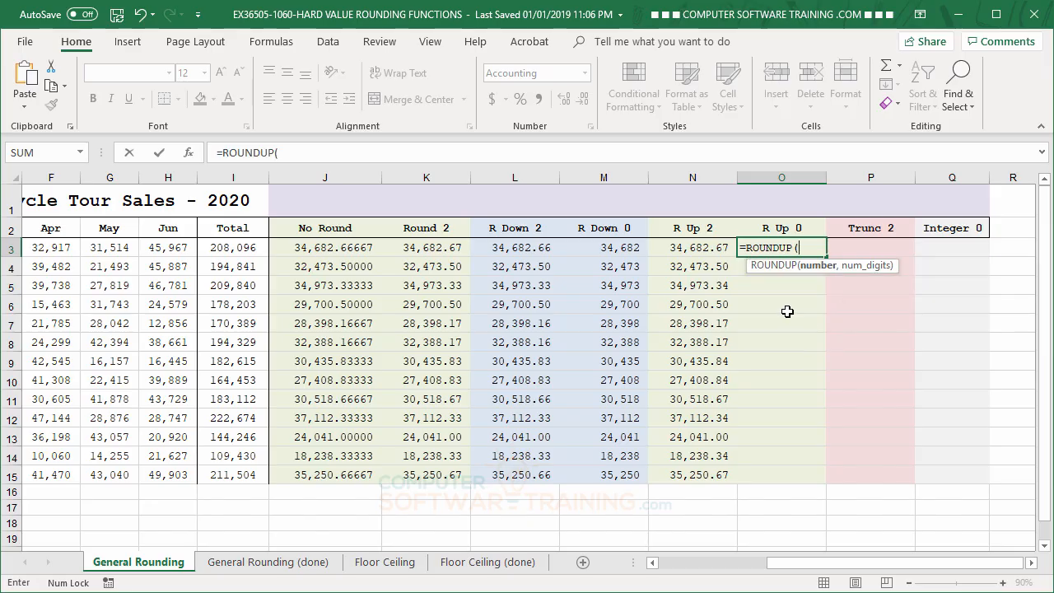
text(()
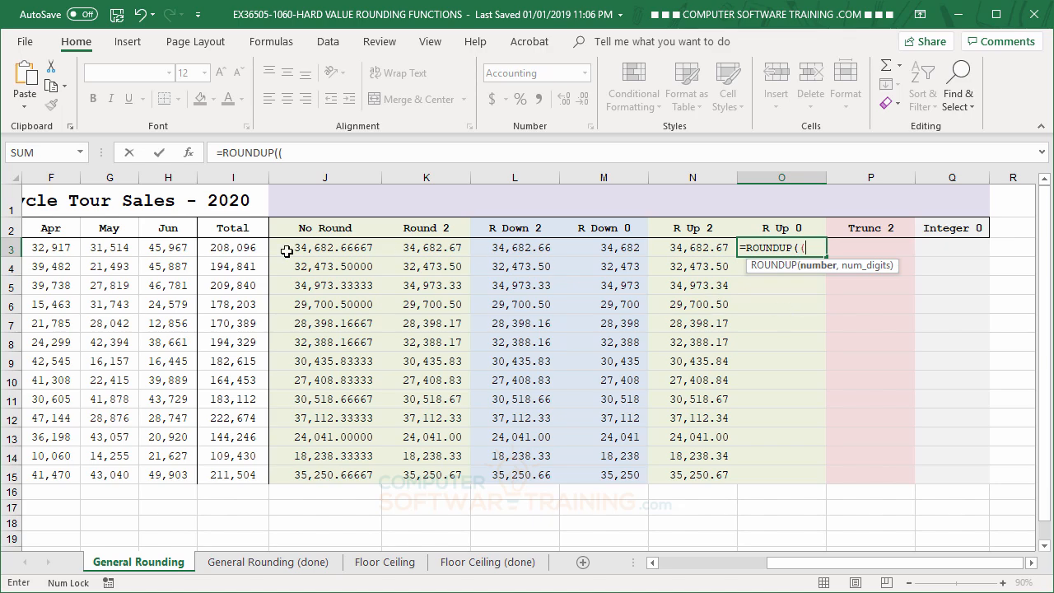
click(223, 247)
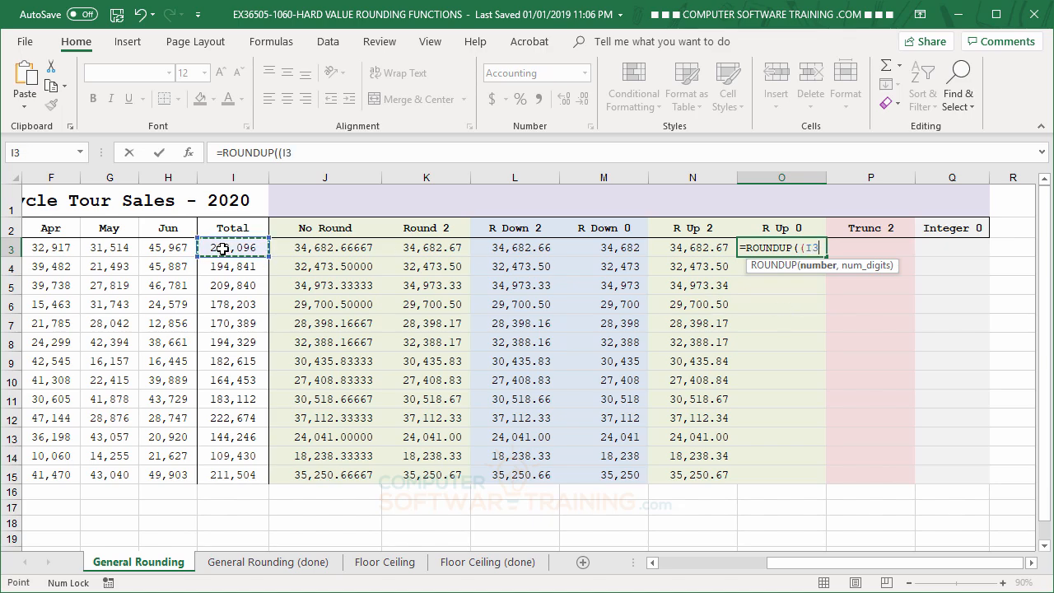
text(/6))
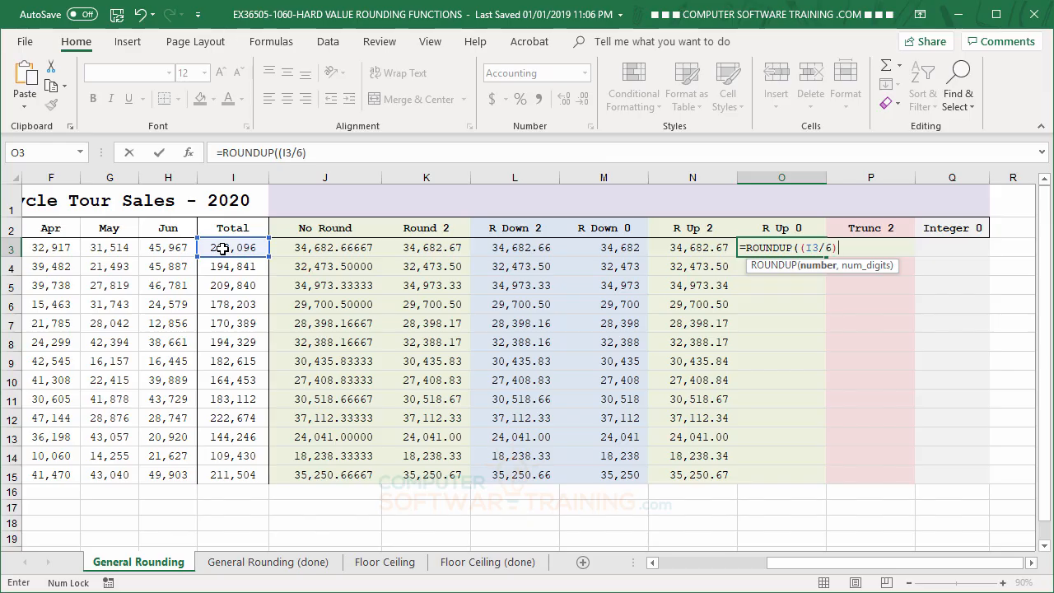
text(,0)
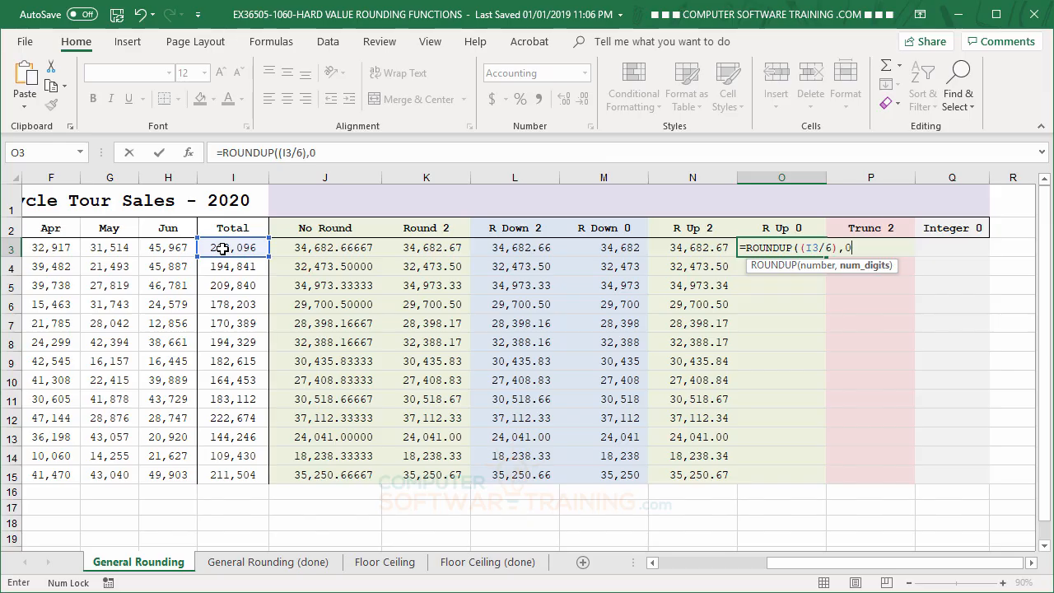
text())
key(Return)
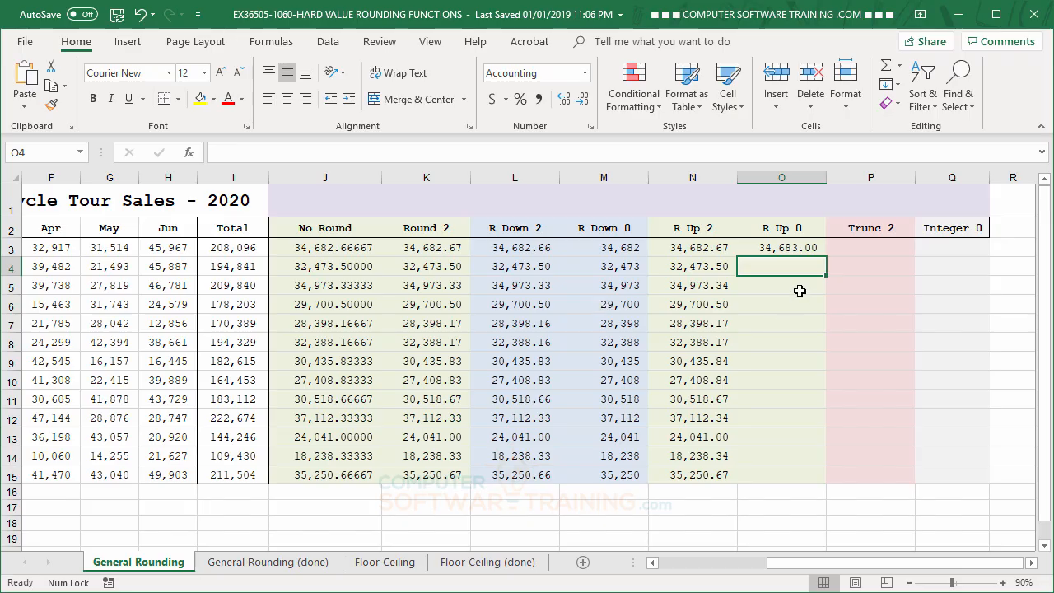
- Copy the ROUNDUP formula in cell O3 down through O15
click(798, 248)
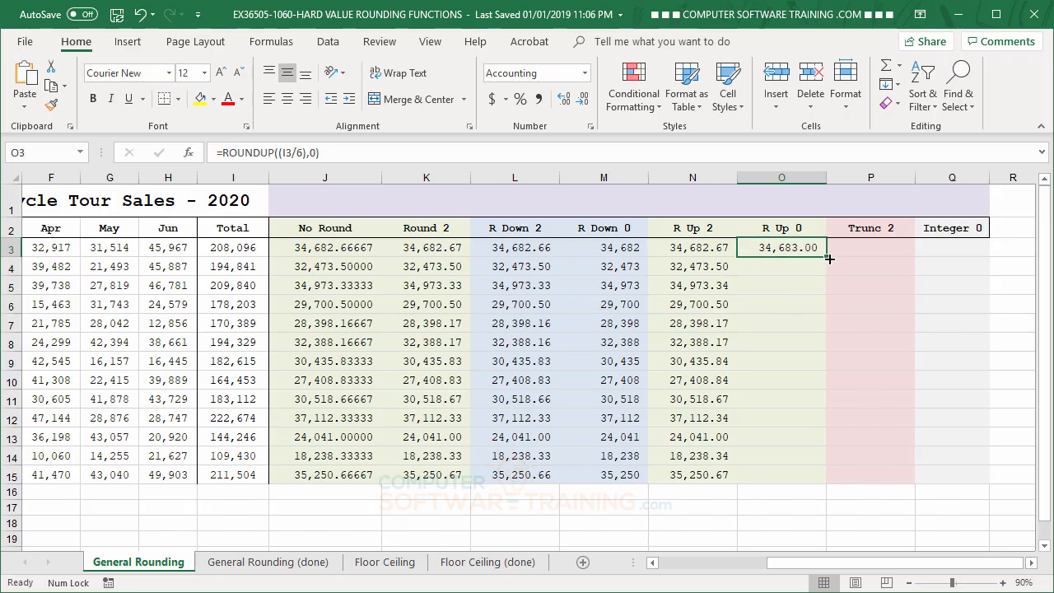
drag(828, 258, 830, 482)
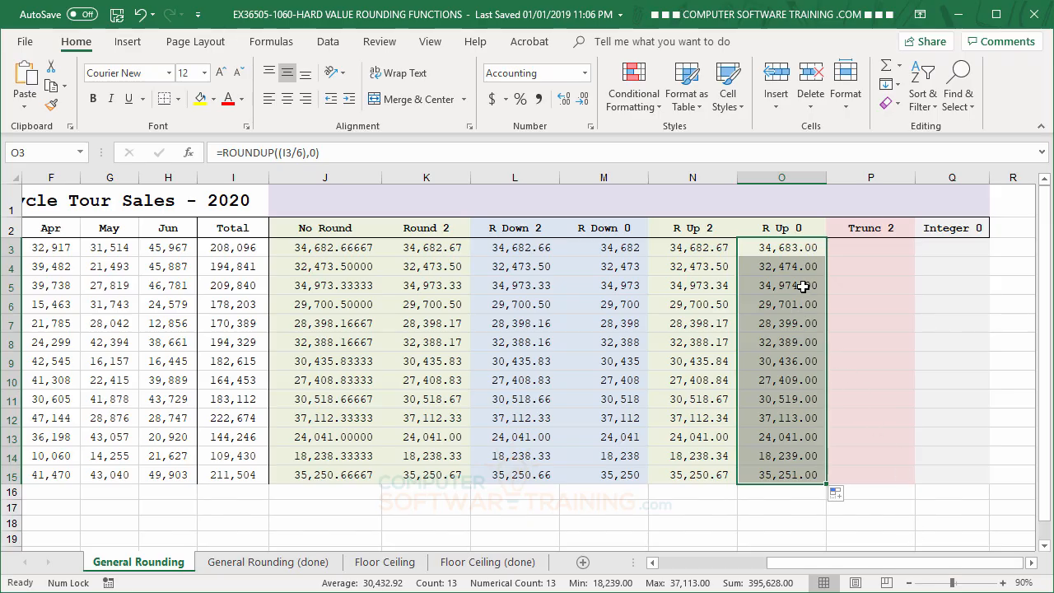
click(783, 254)
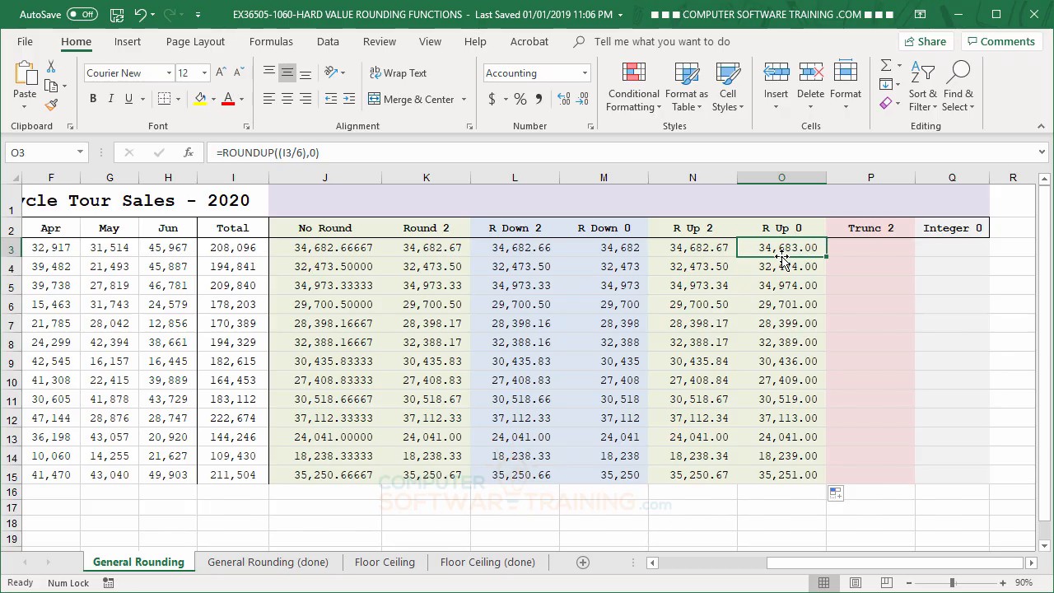
- Enter the formula =TRUNC((I3/6),2) in cell P3 under Trunc 2 and copy it down through P15
click(858, 252)
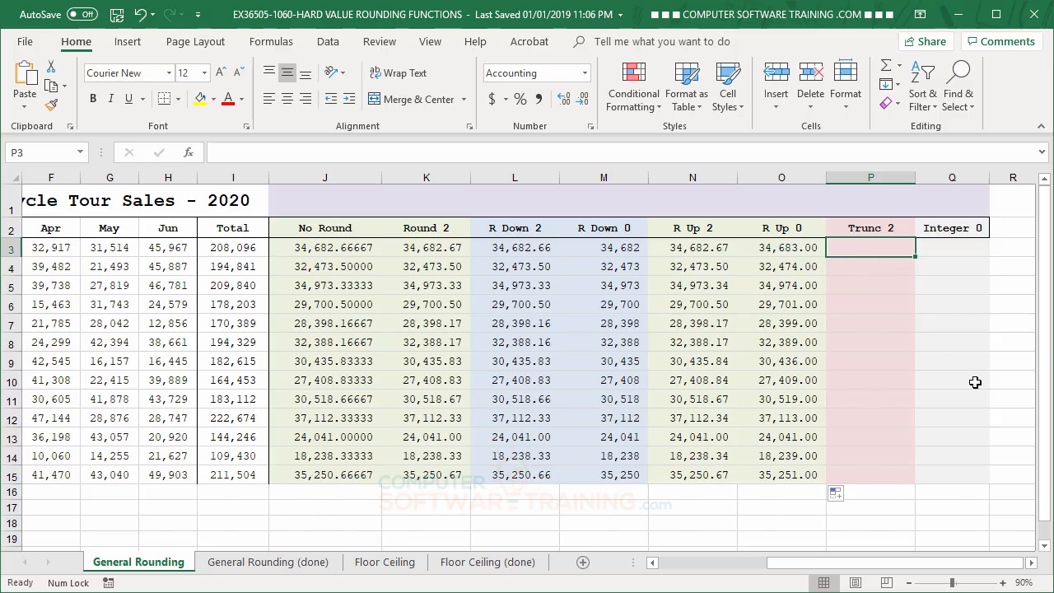
text(=tr)
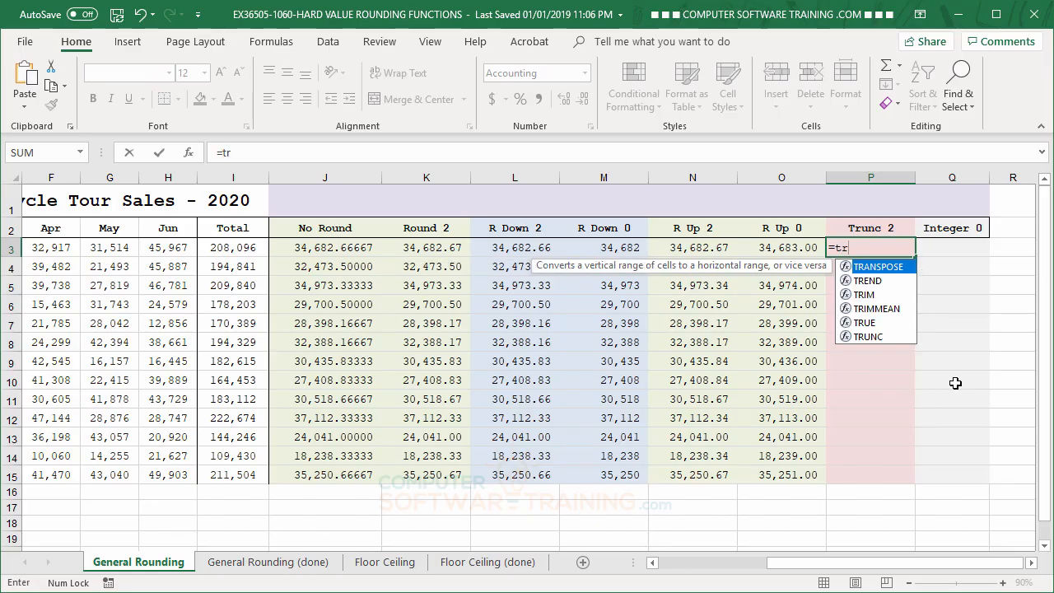
double_click(867, 336)
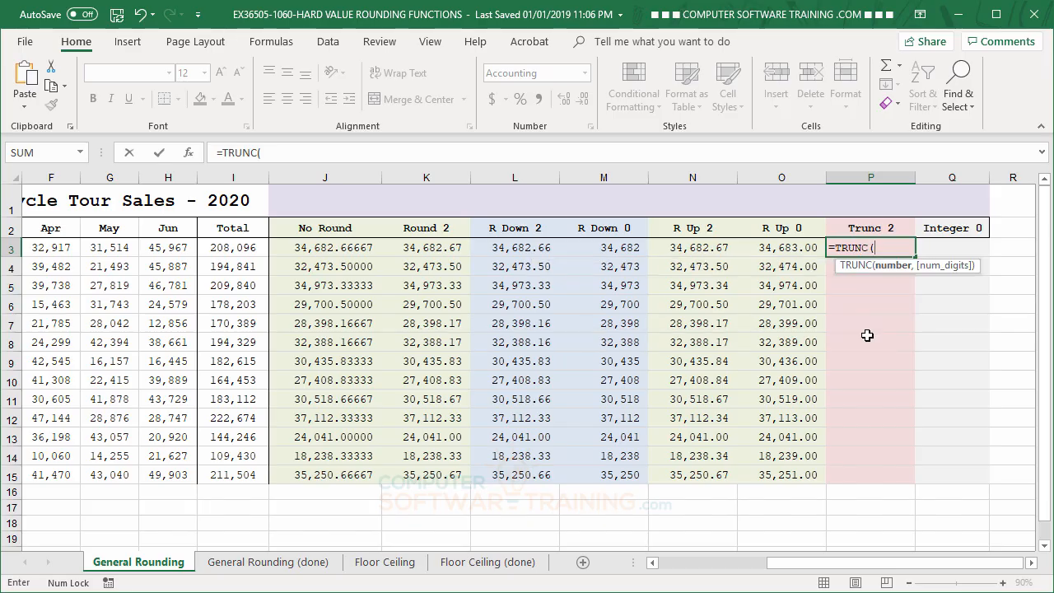
text(()
click(254, 246)
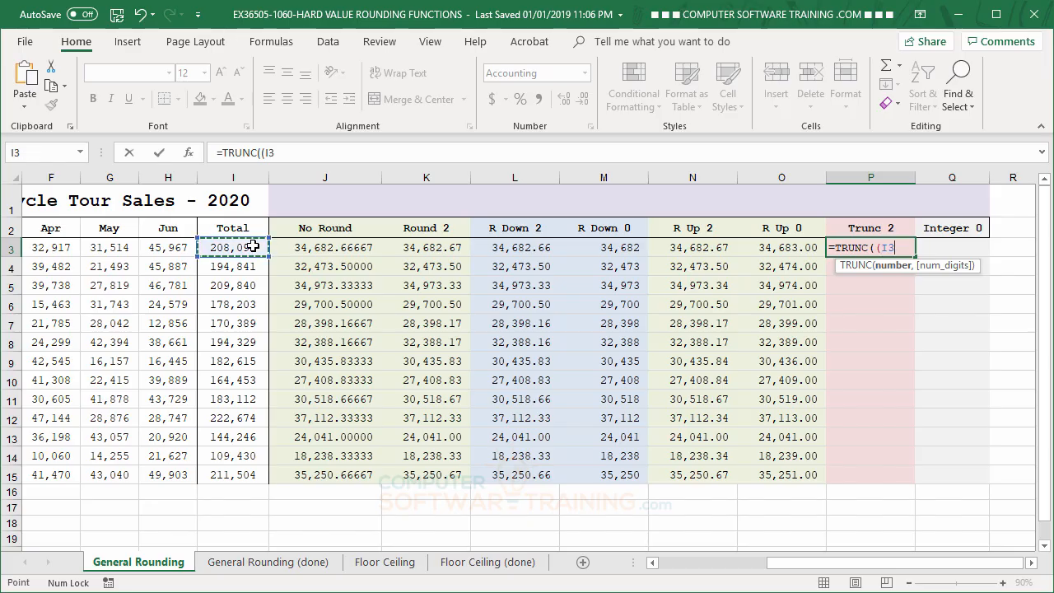
text(/6))
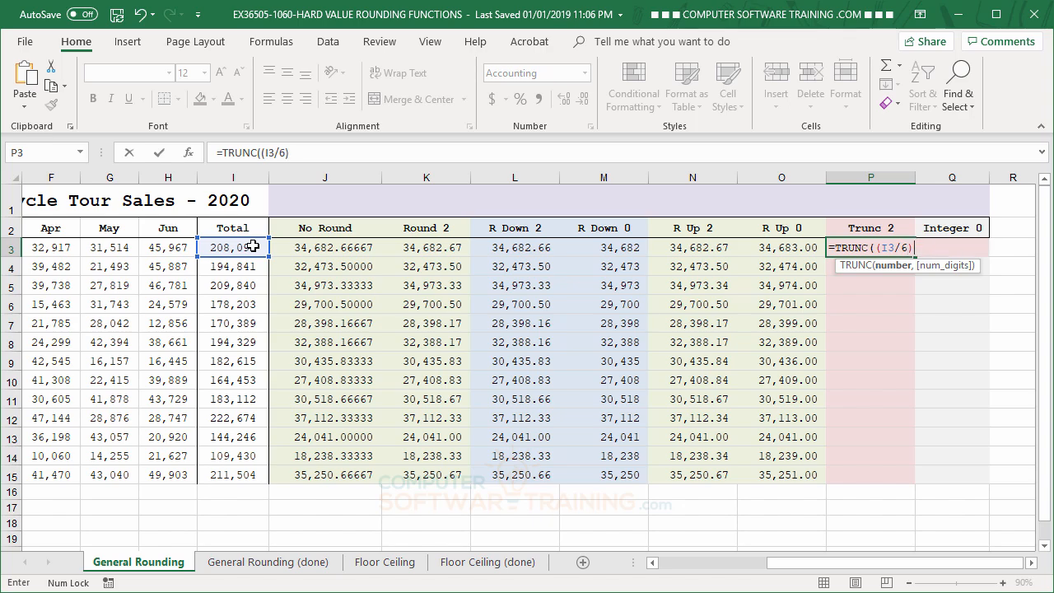
text(,2)
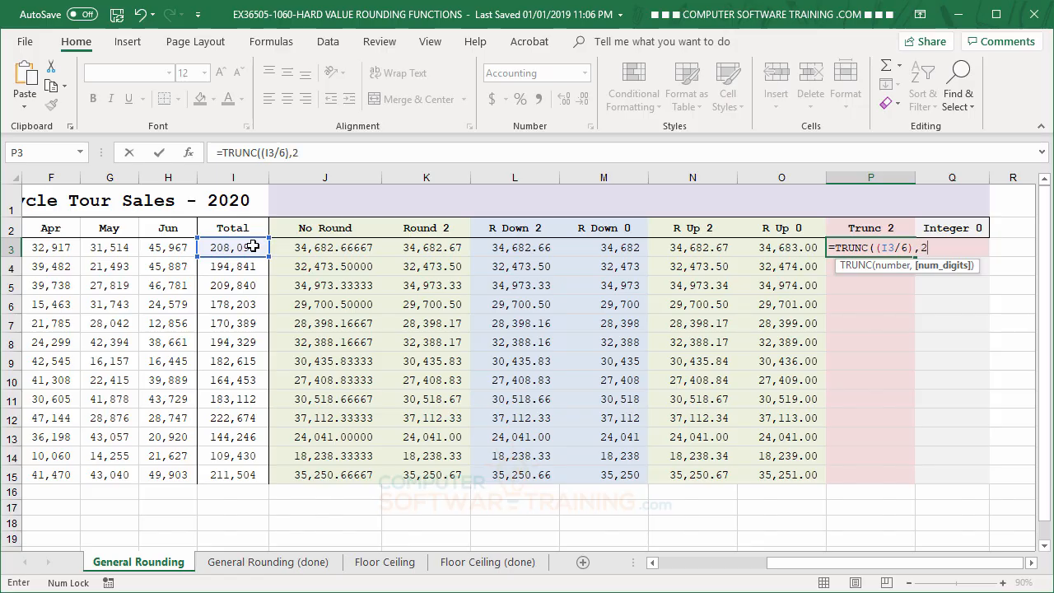
text())
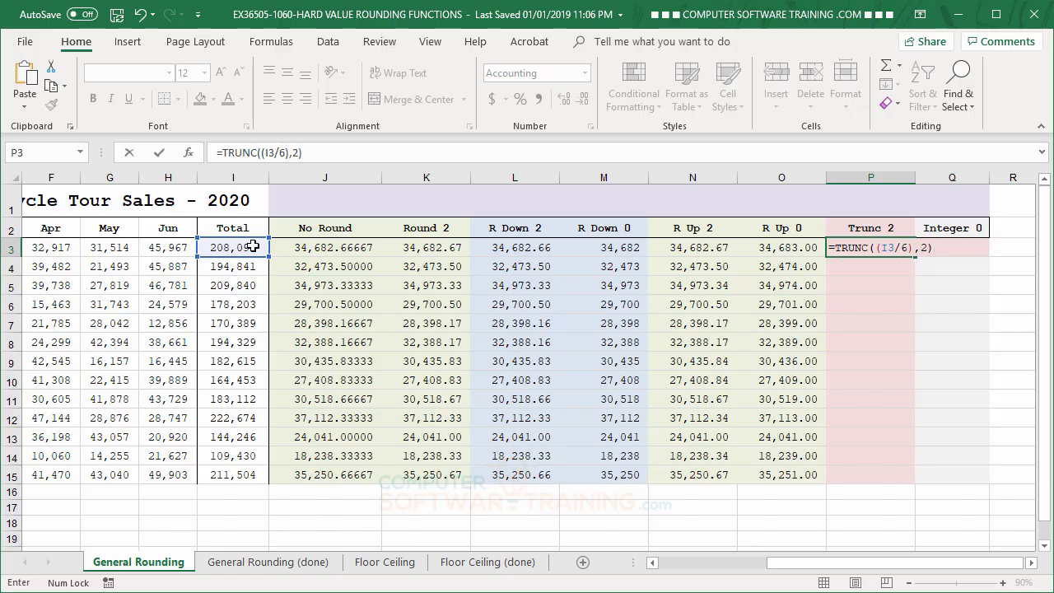
key(Return)
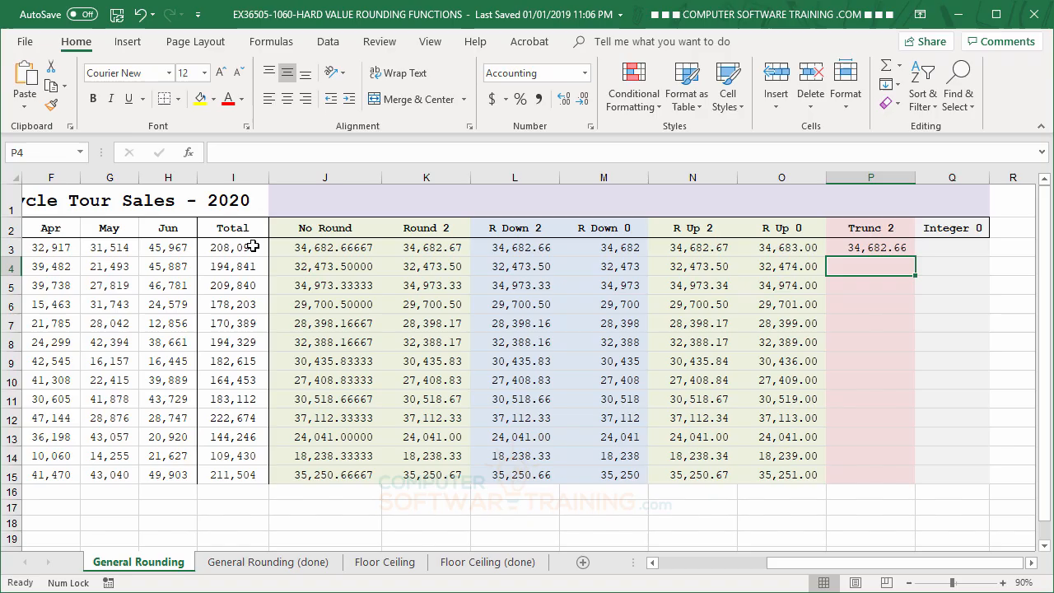
click(880, 253)
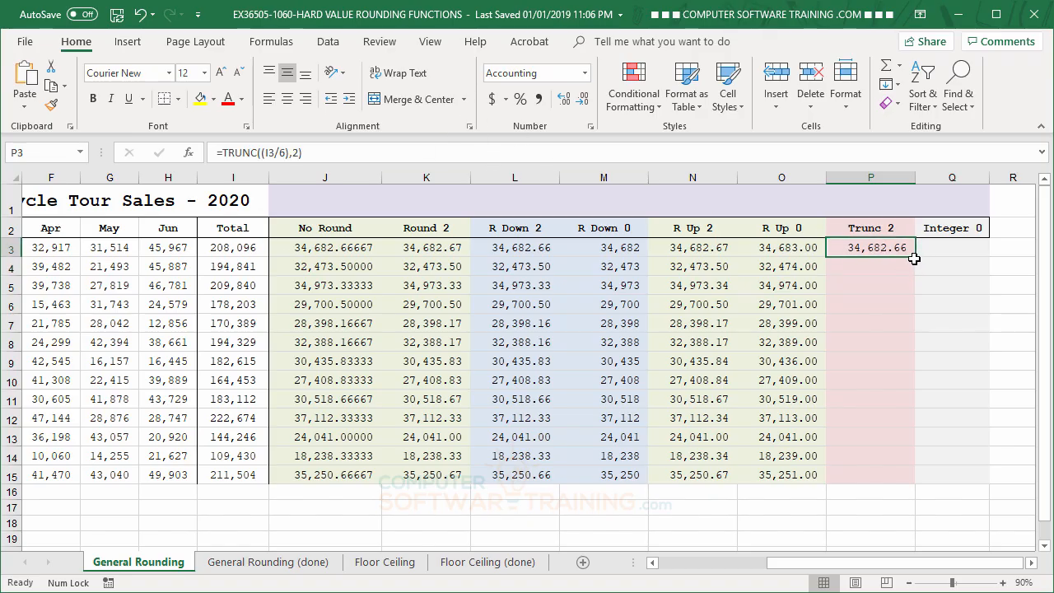
double_click(914, 259)
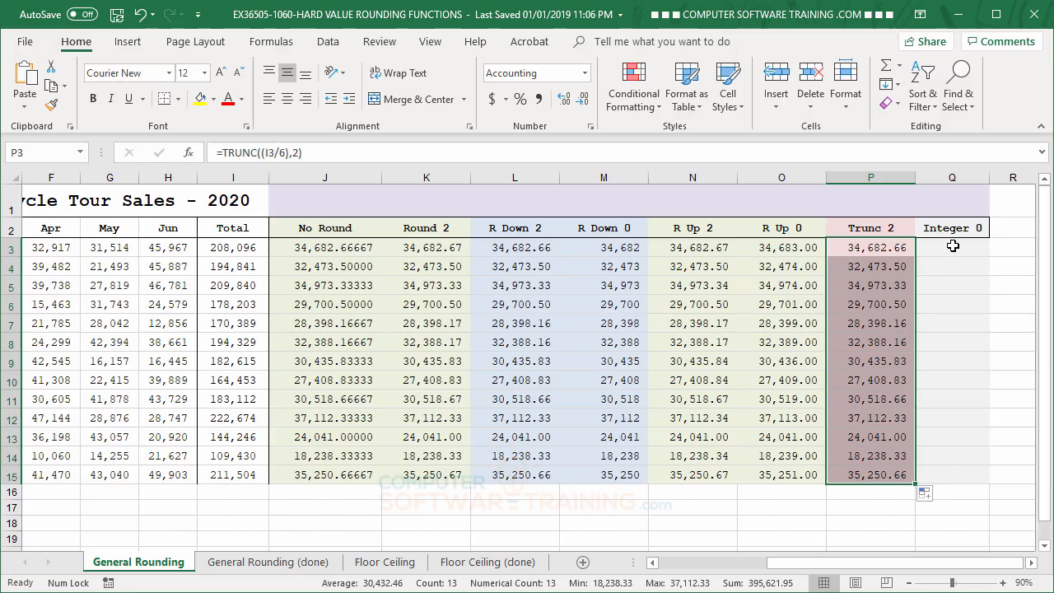
- Enter the formula =INT(I3/6) in cell Q3 under Integer 0
click(953, 245)
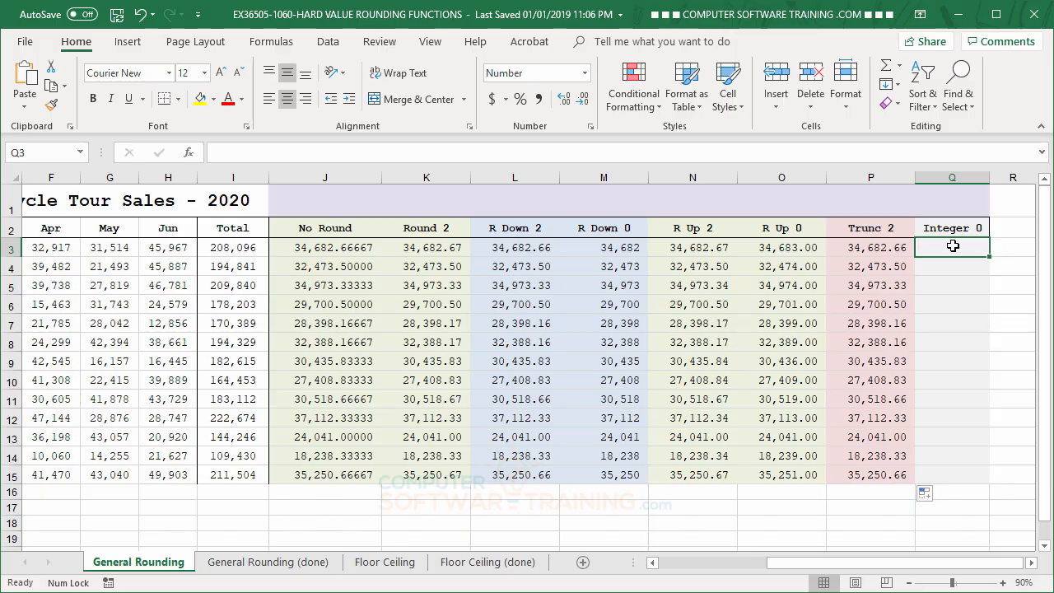
text(=)
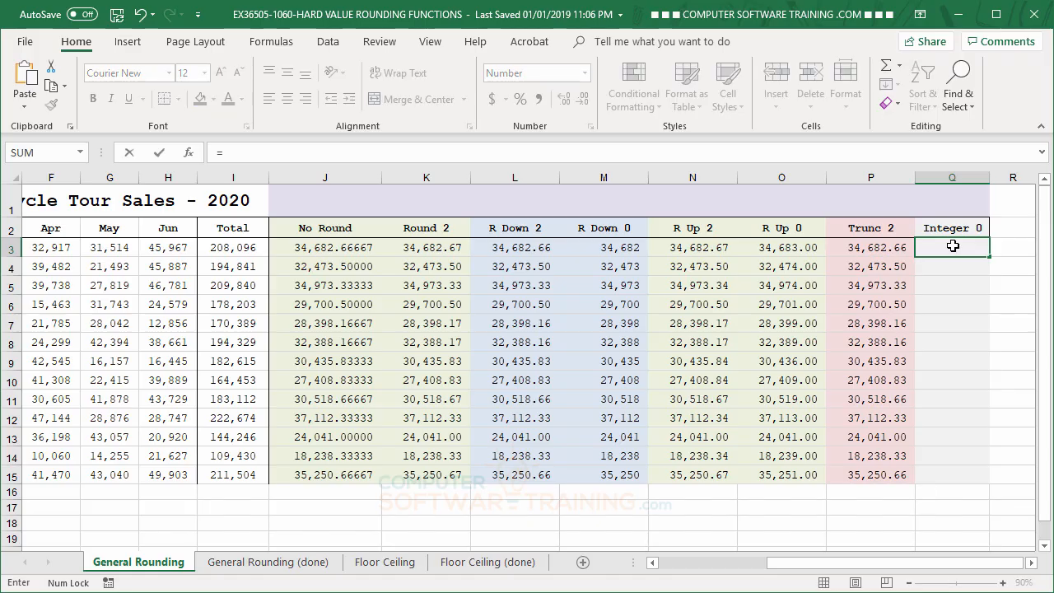
text(in)
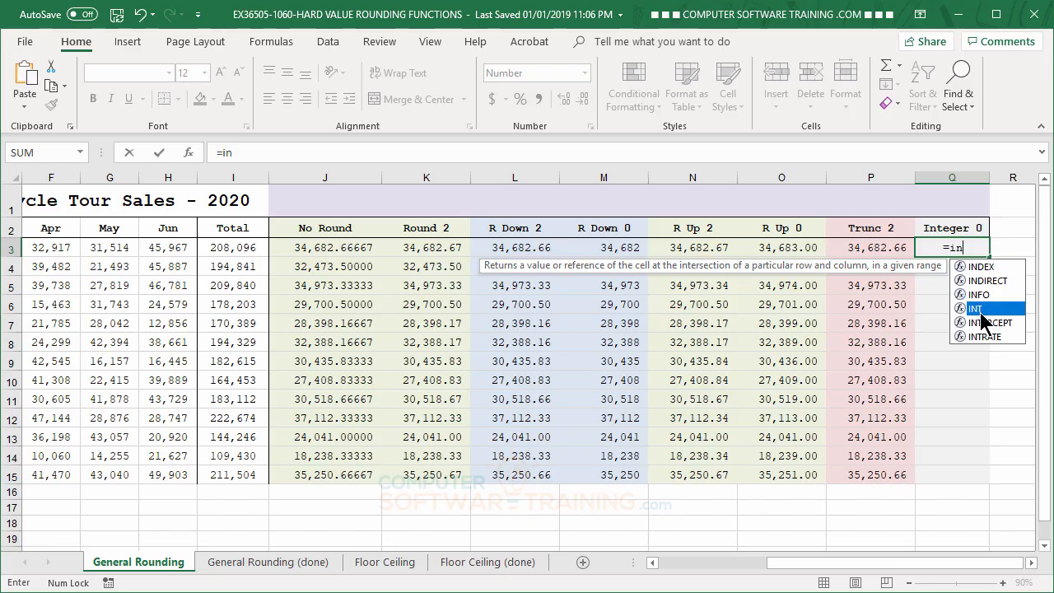
double_click(981, 309)
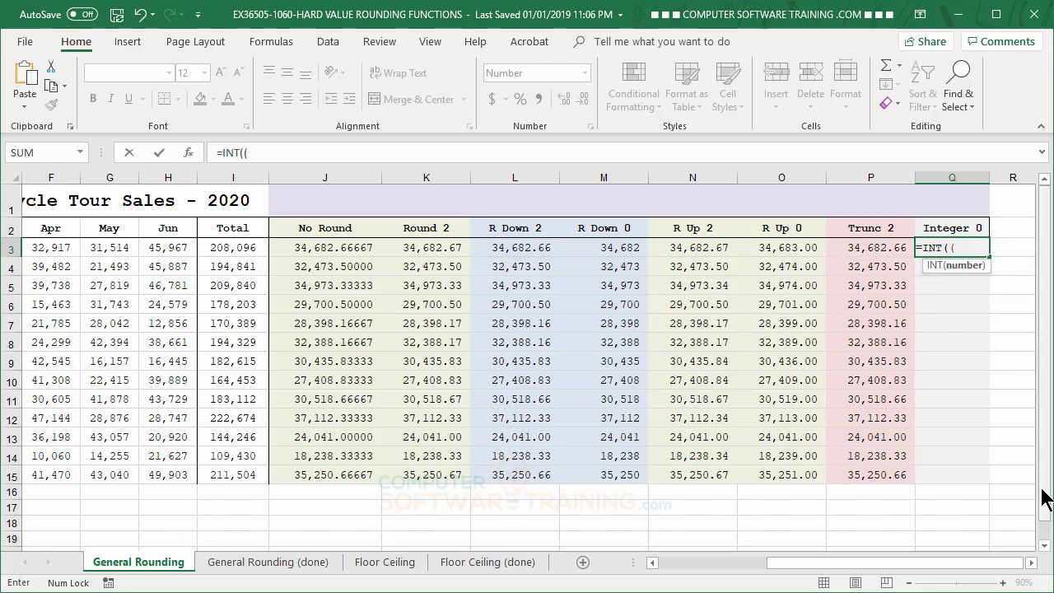
key(BackSpace)
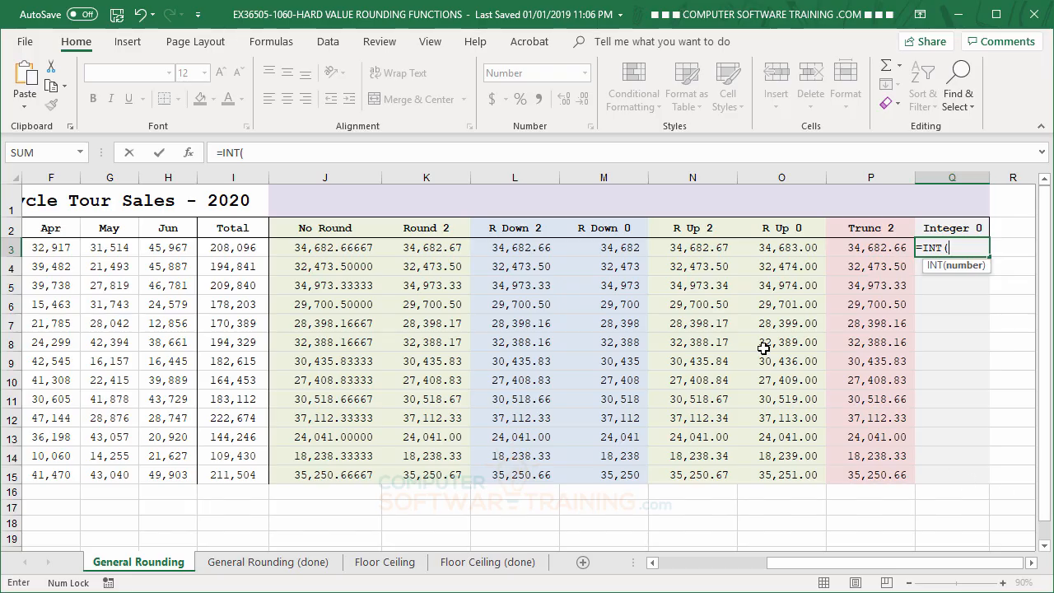
click(223, 248)
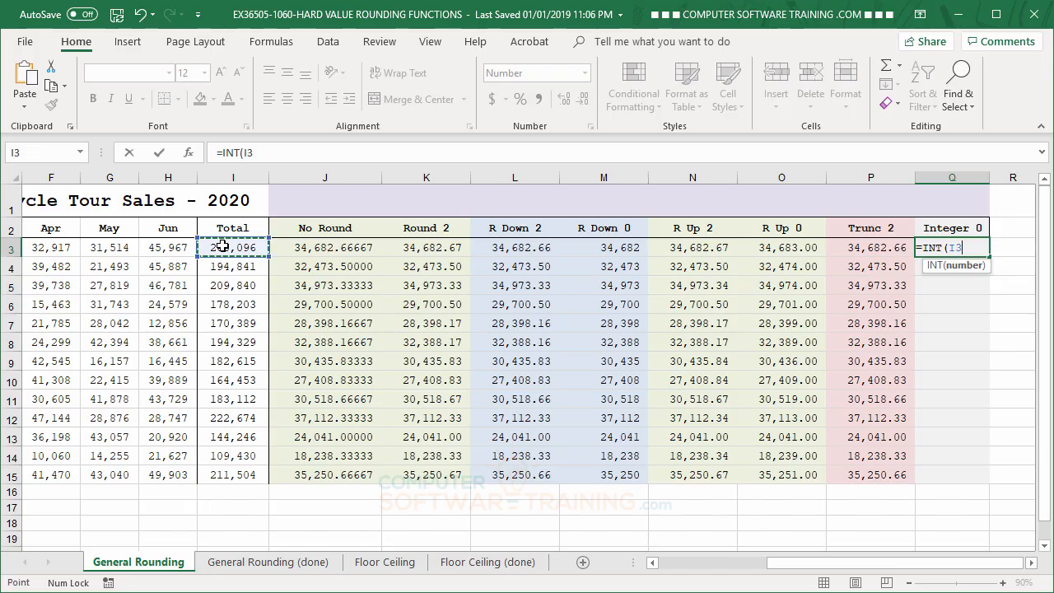
text(/6)
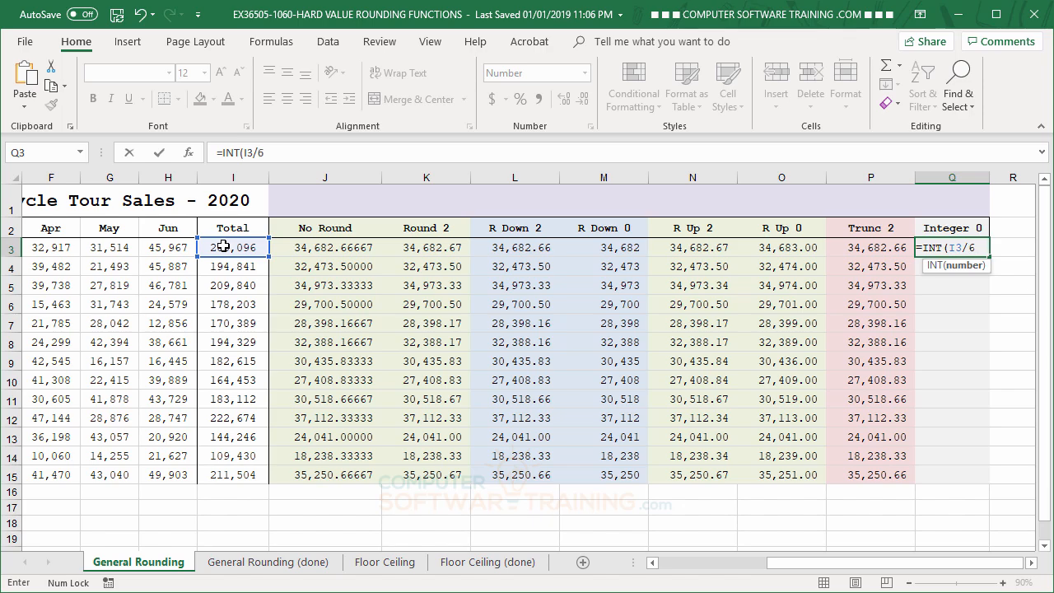
text())
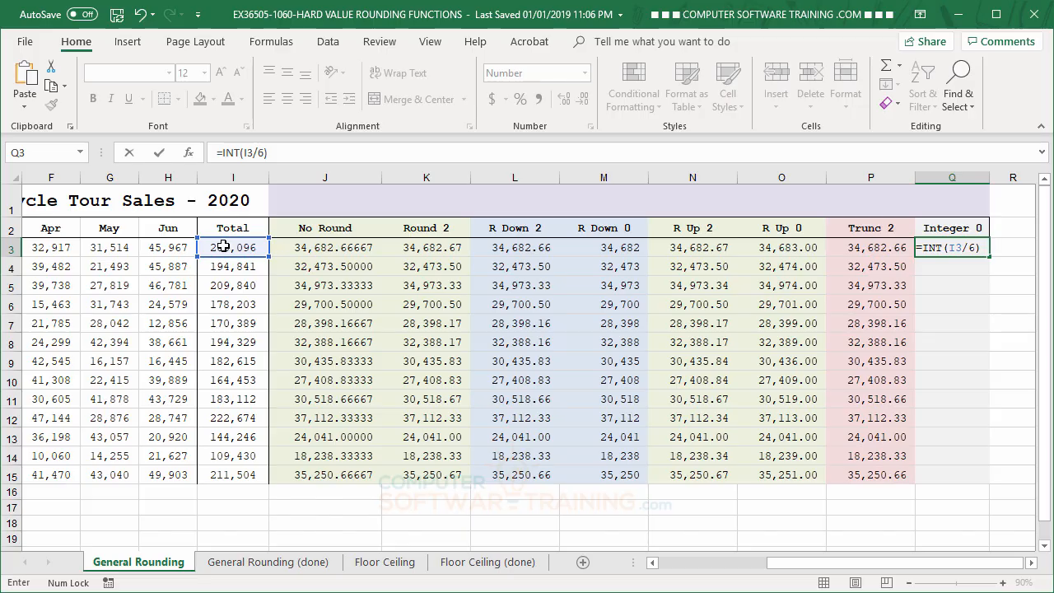
key(Return)
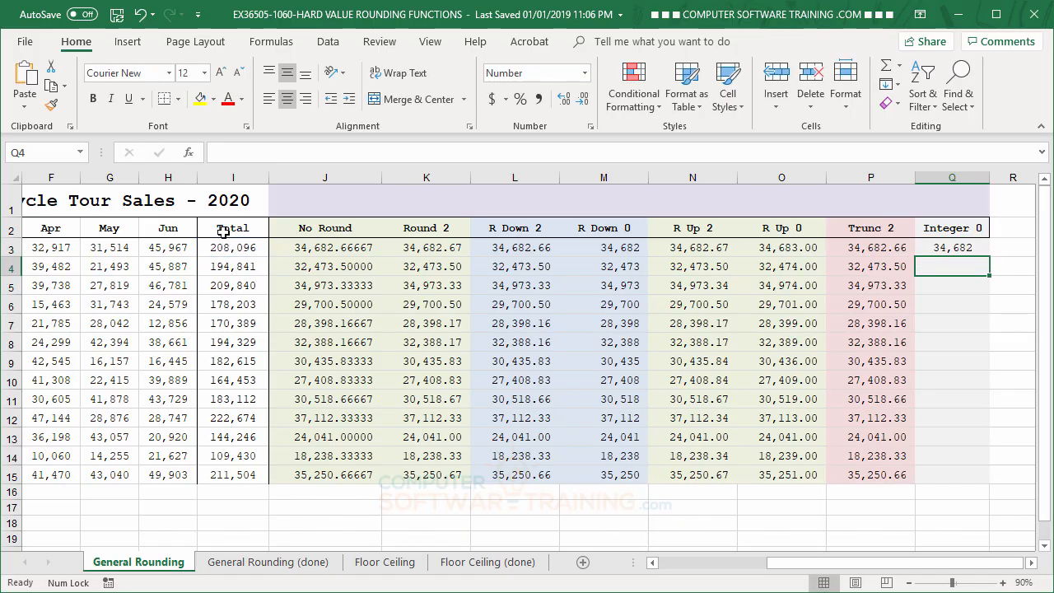
- Copy the INT formula in cell Q3 down through Q15
click(953, 246)
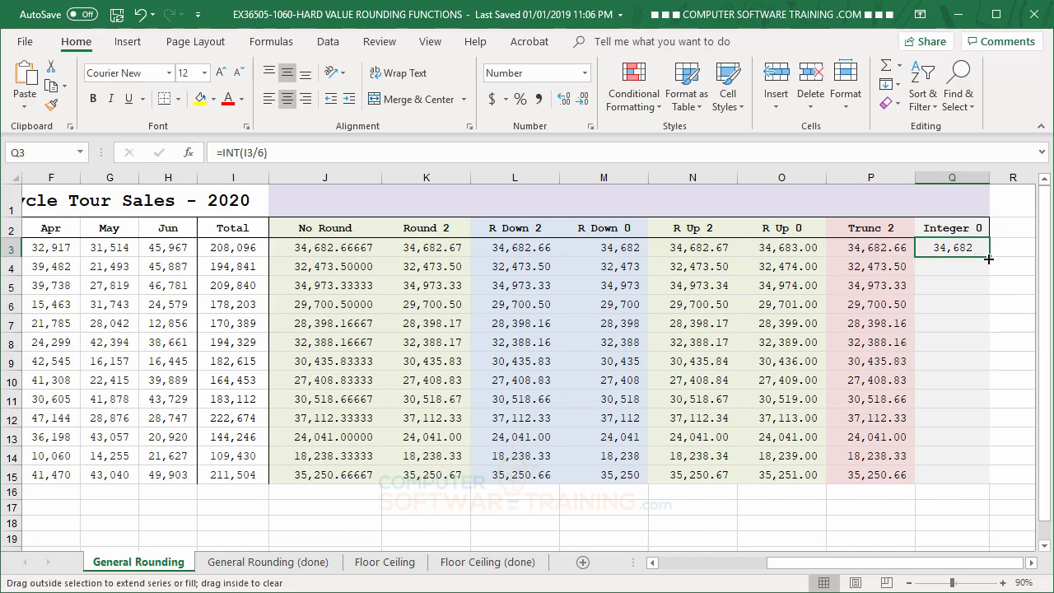
double_click(988, 259)
click(955, 323)
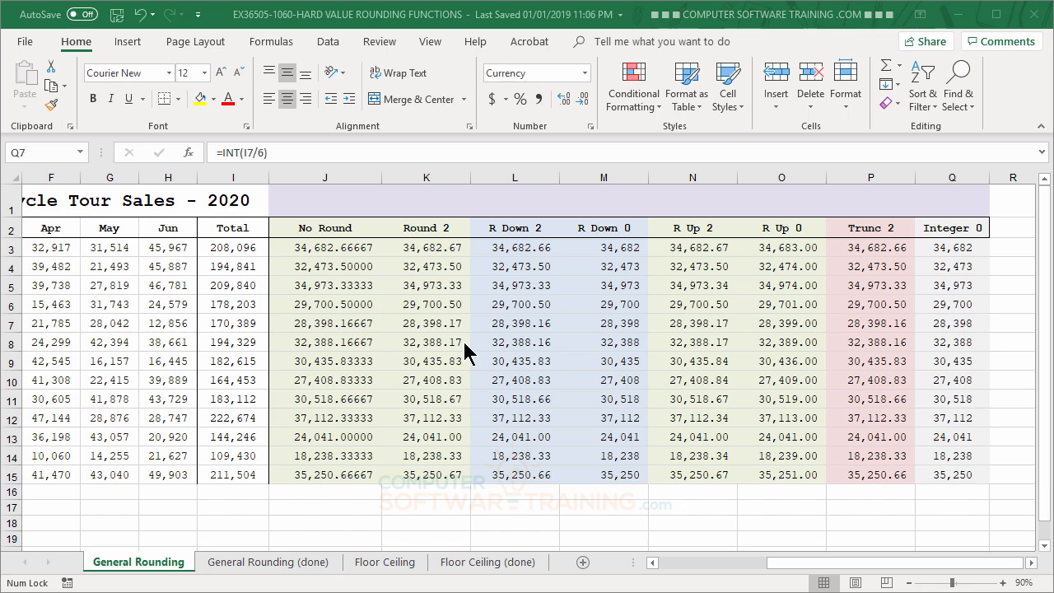
- Open the Floor Ceiling sheet
click(389, 561)
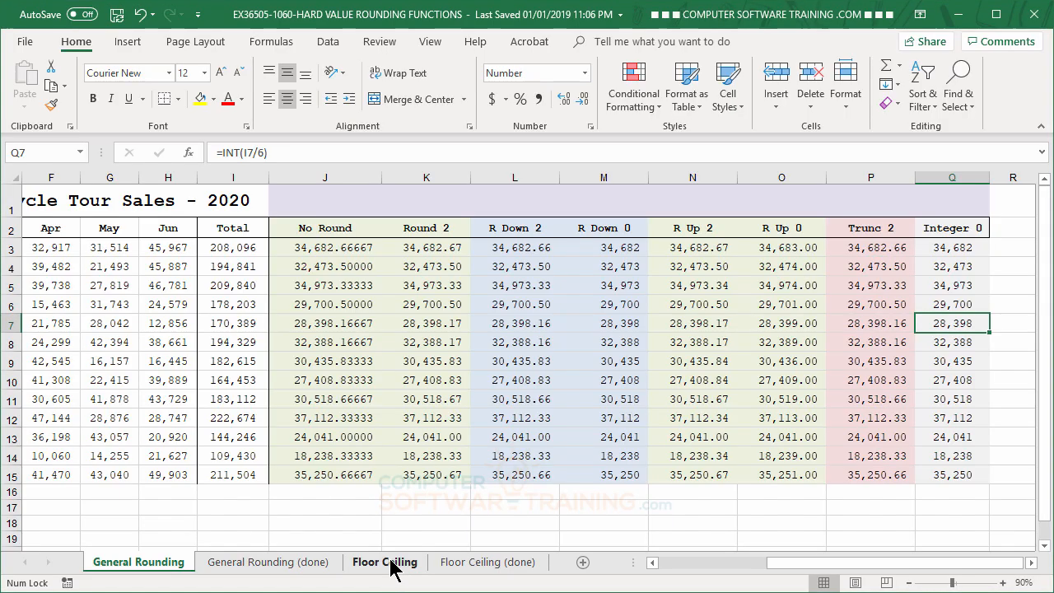
click(391, 564)
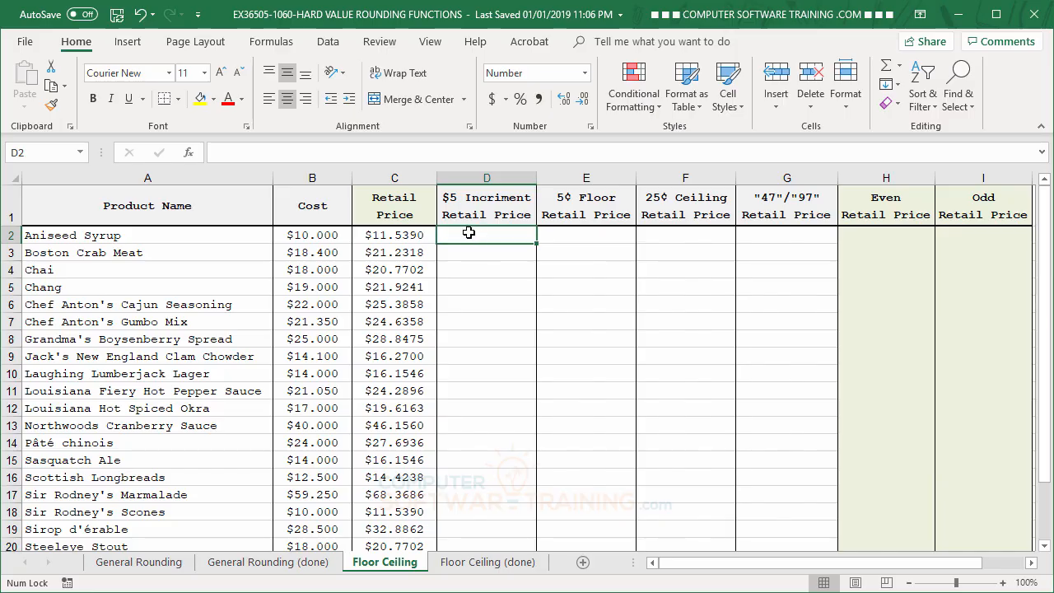
- Enter the formula =MROUND(C2,5) in cell D2 to round the Aniseed Syrup retail price to a $5 increment
text(=)
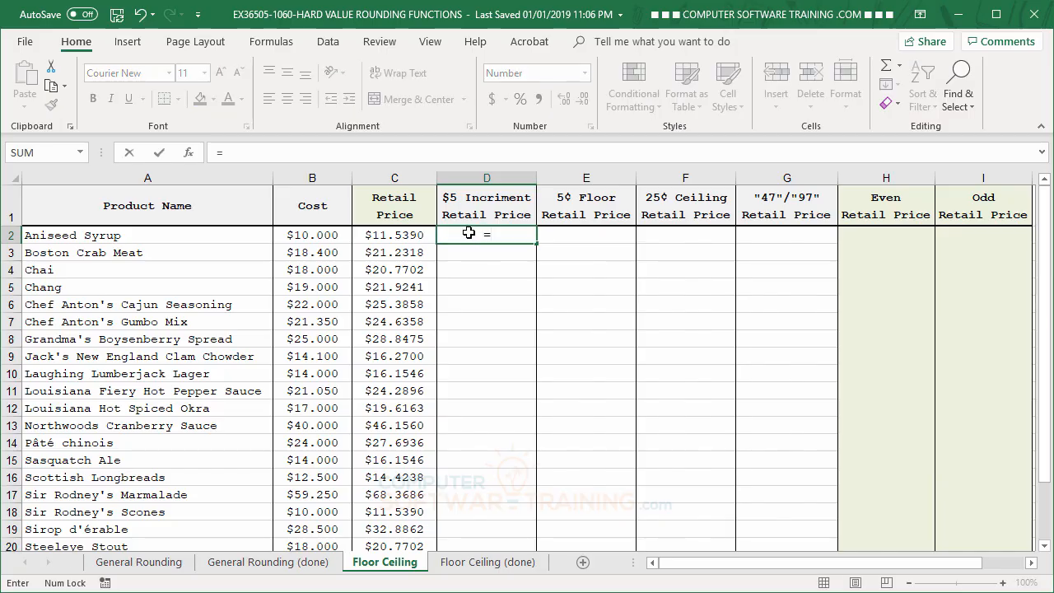
text(mr)
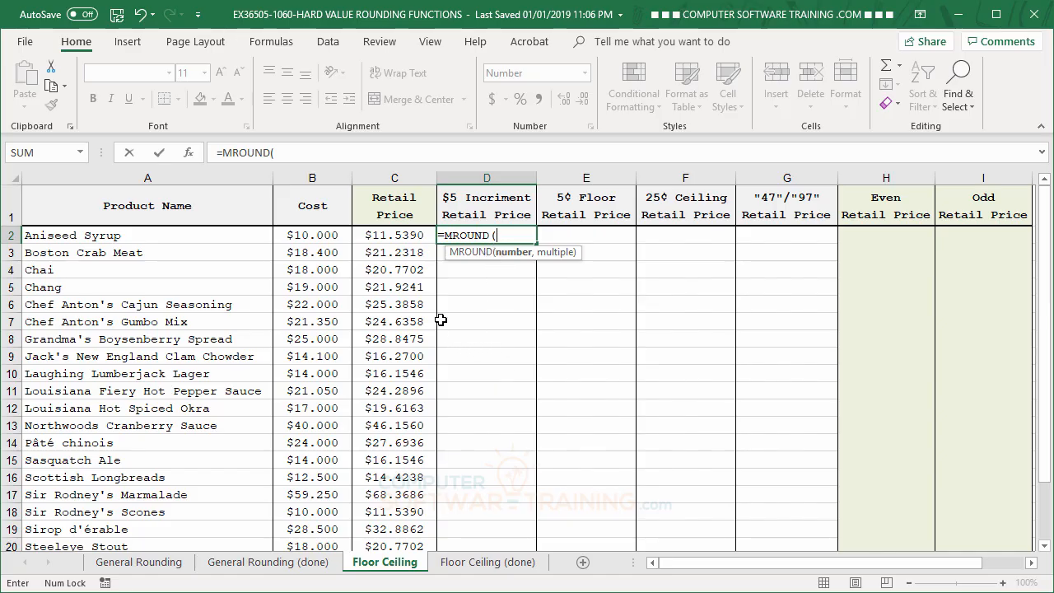
click(392, 233)
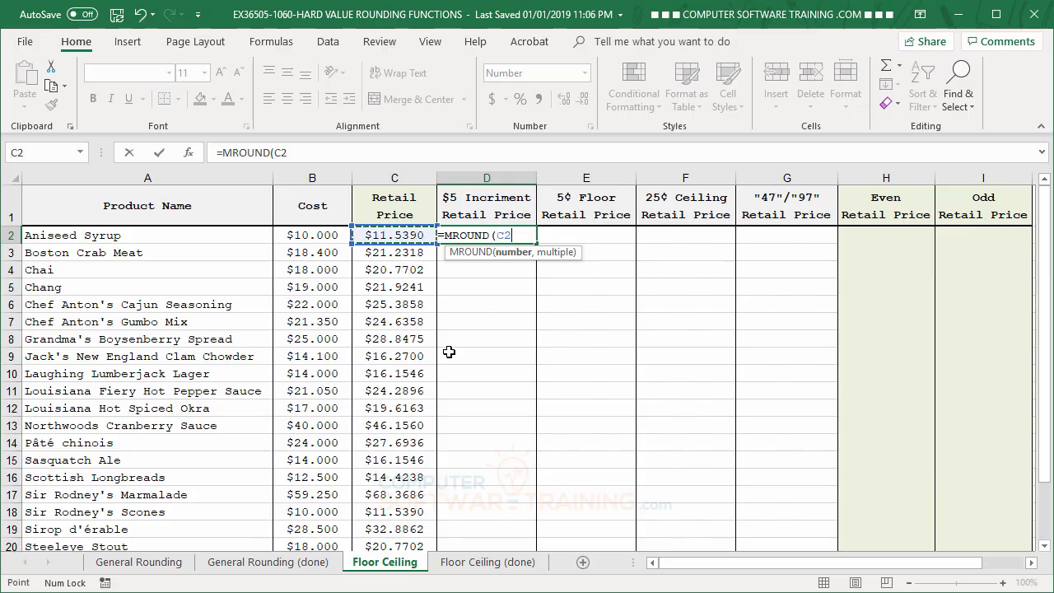
text(,)
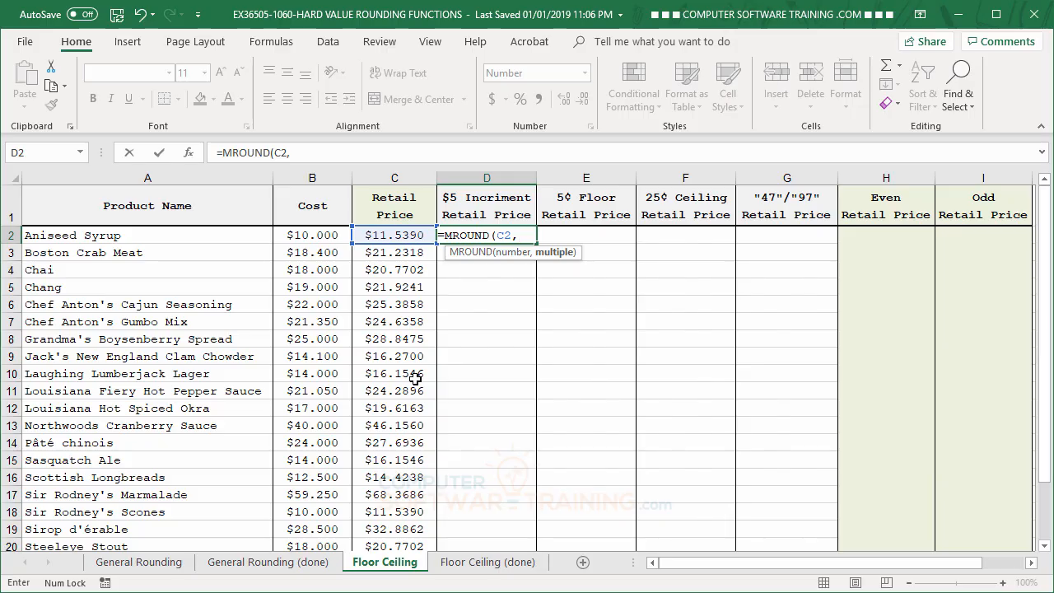
text(5)
key(Return)
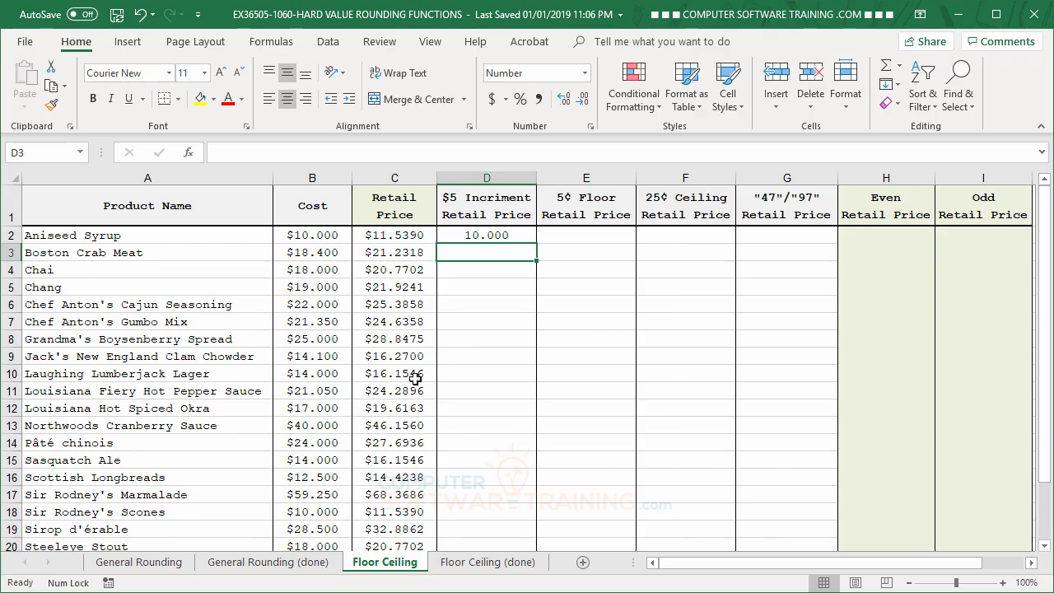
- Change the multiple in cell D2's MROUND formula to 10
click(486, 235)
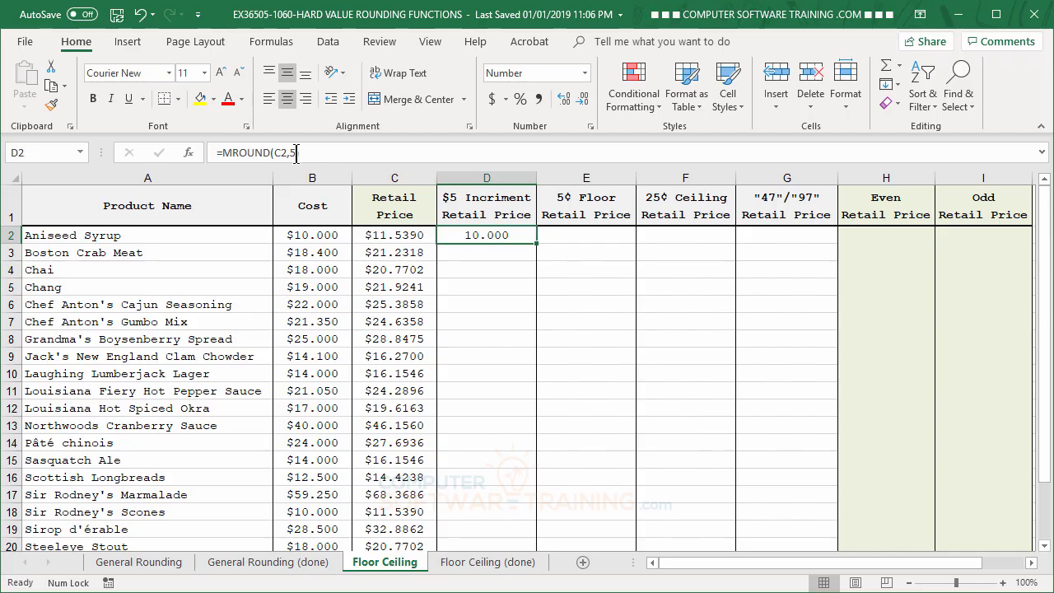
double_click(290, 153)
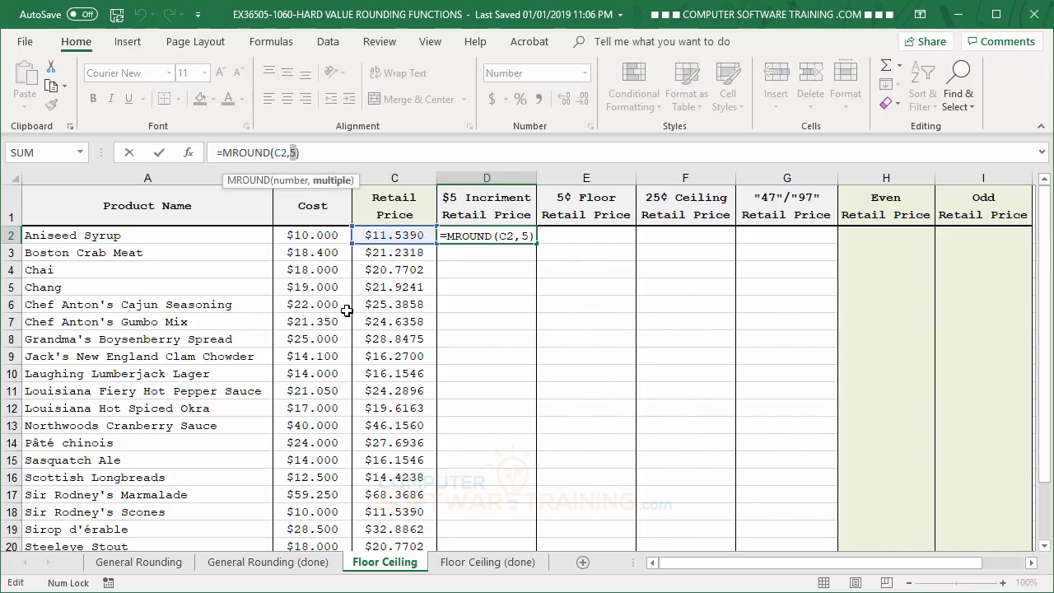
text(10)
key(Return)
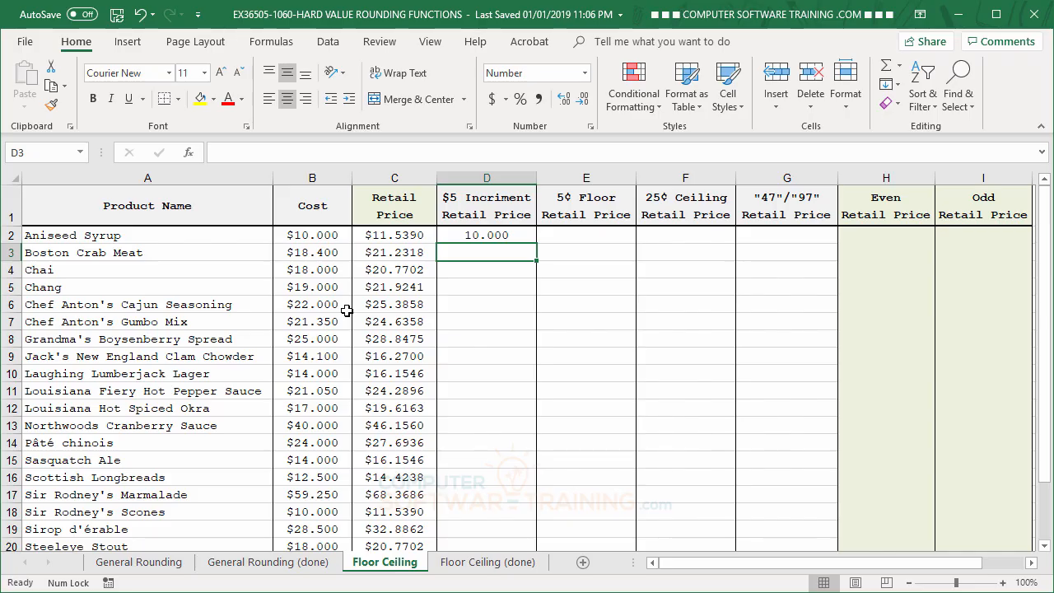
- Change the multiple in cell D2's MROUND formula to 15 and copy the formula down to D3
click(471, 236)
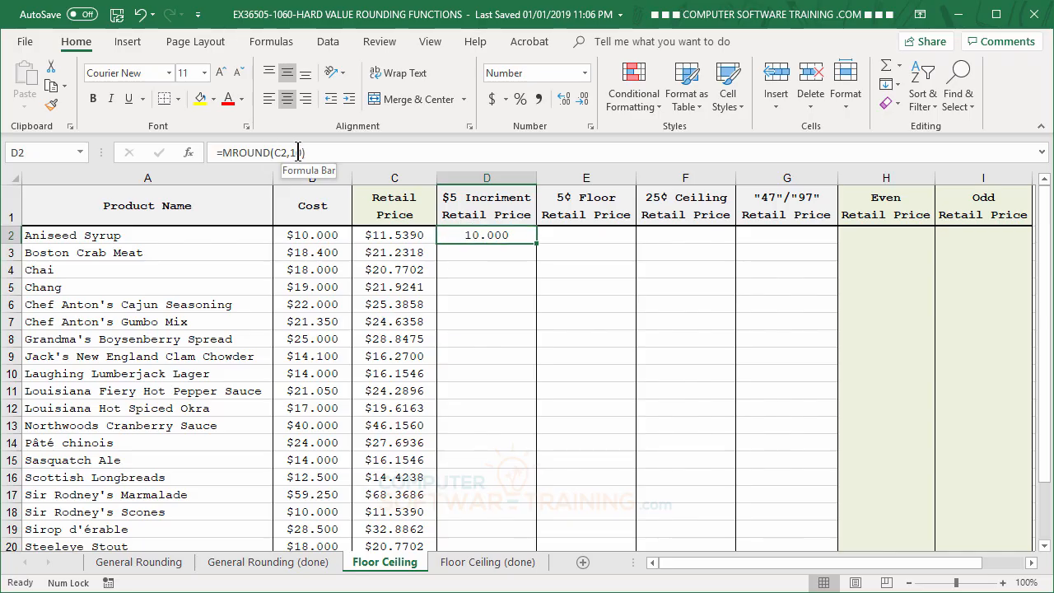
double_click(298, 153)
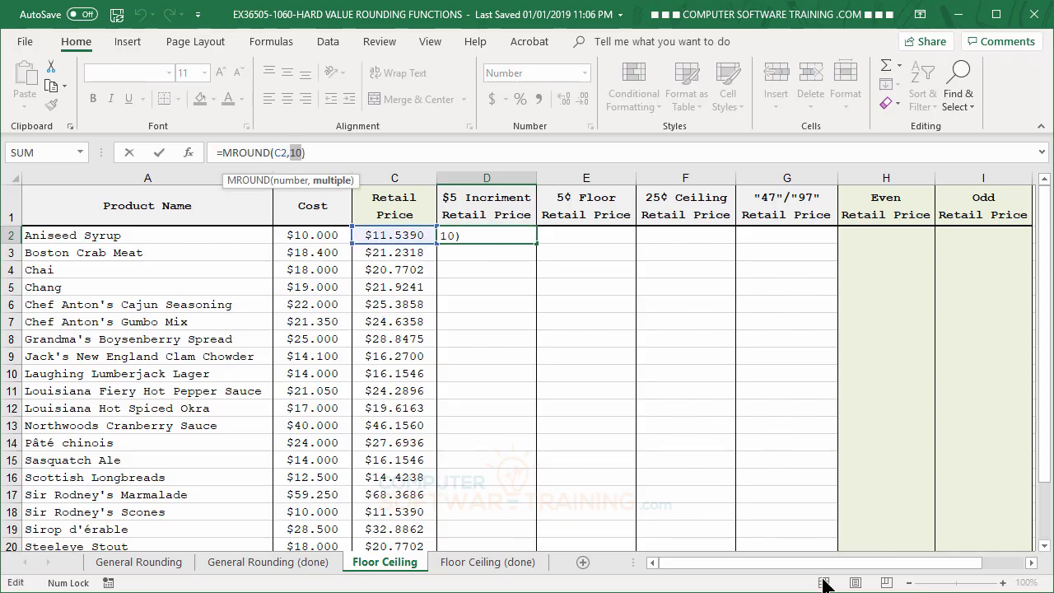
text(15)
key(Return)
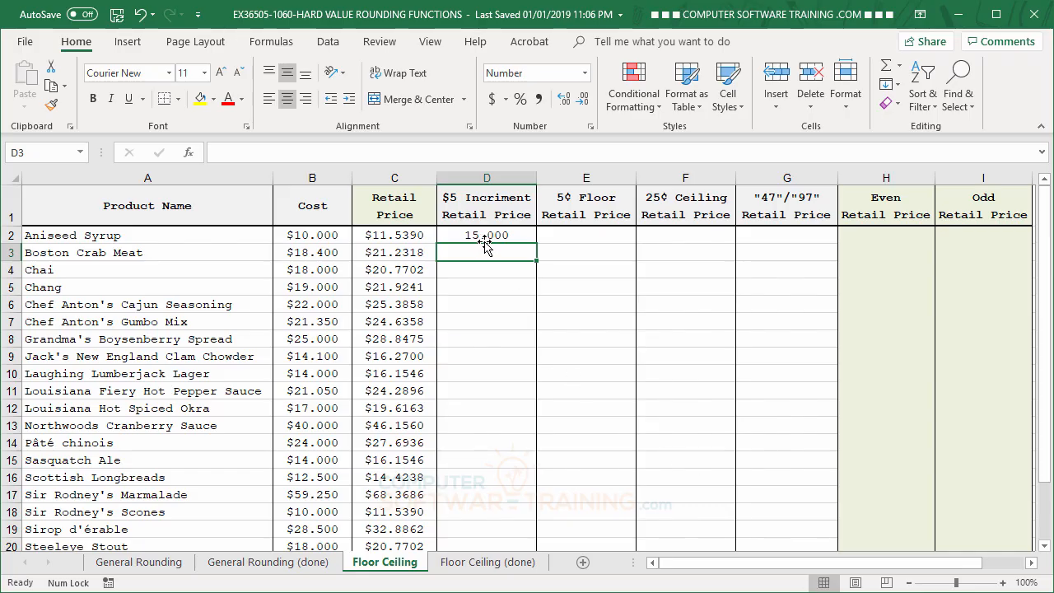
click(524, 236)
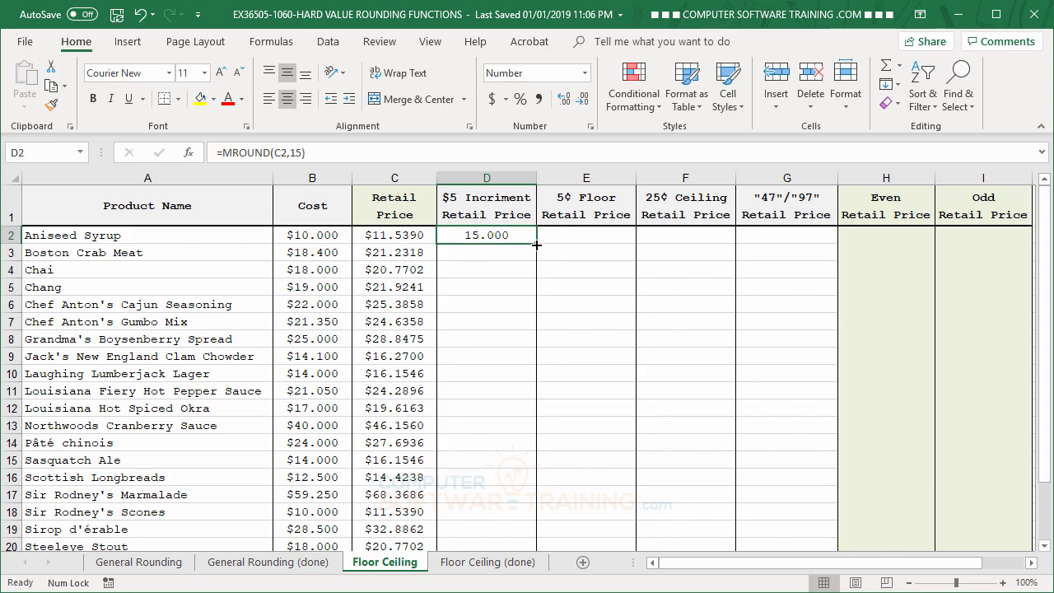
drag(537, 245, 535, 257)
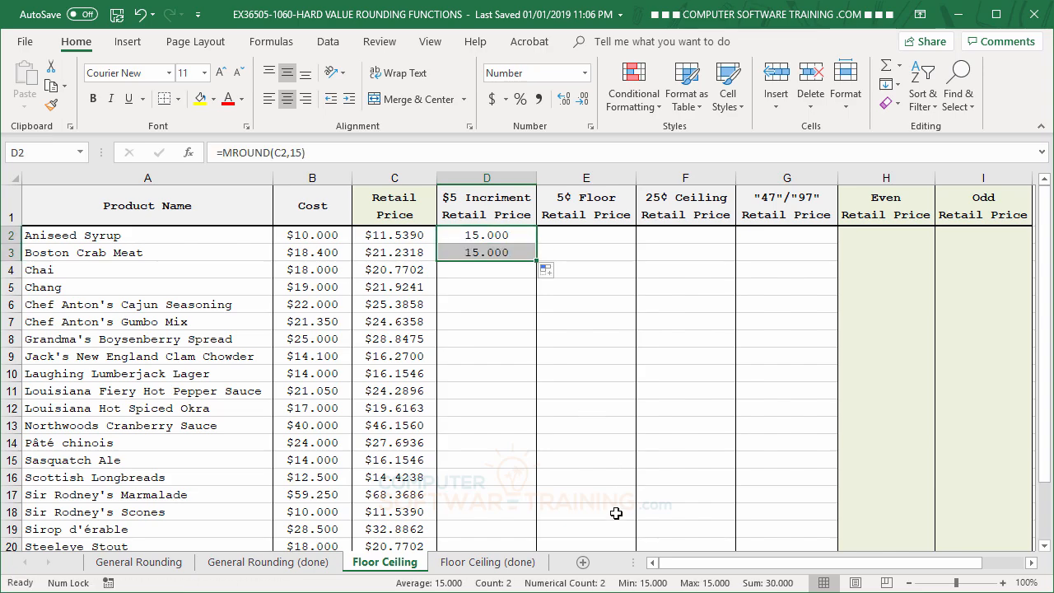
- Set the multiple in cell D2's MROUND formula back to 5
click(489, 236)
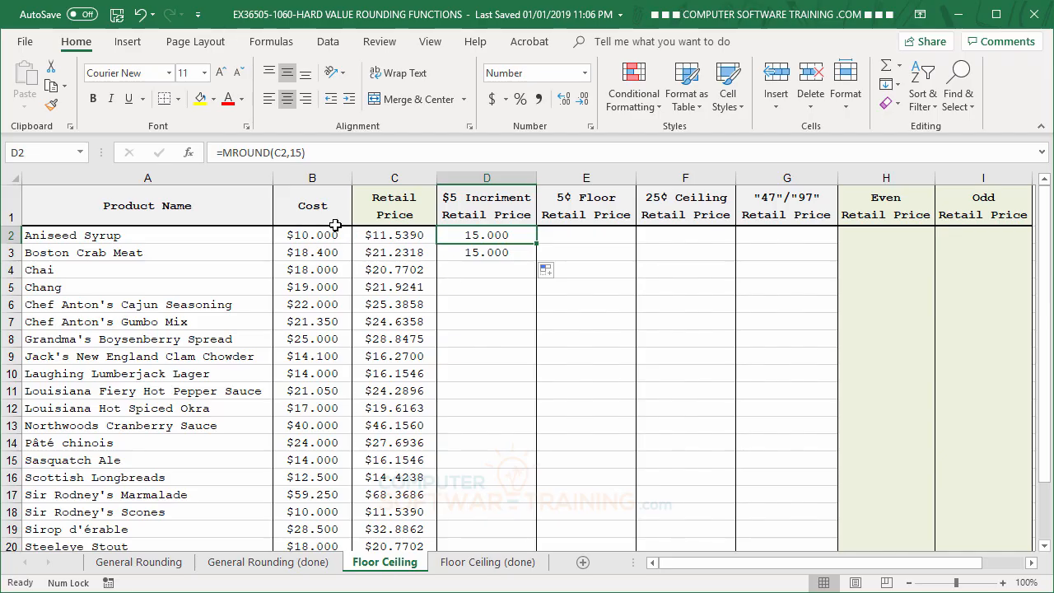
double_click(294, 152)
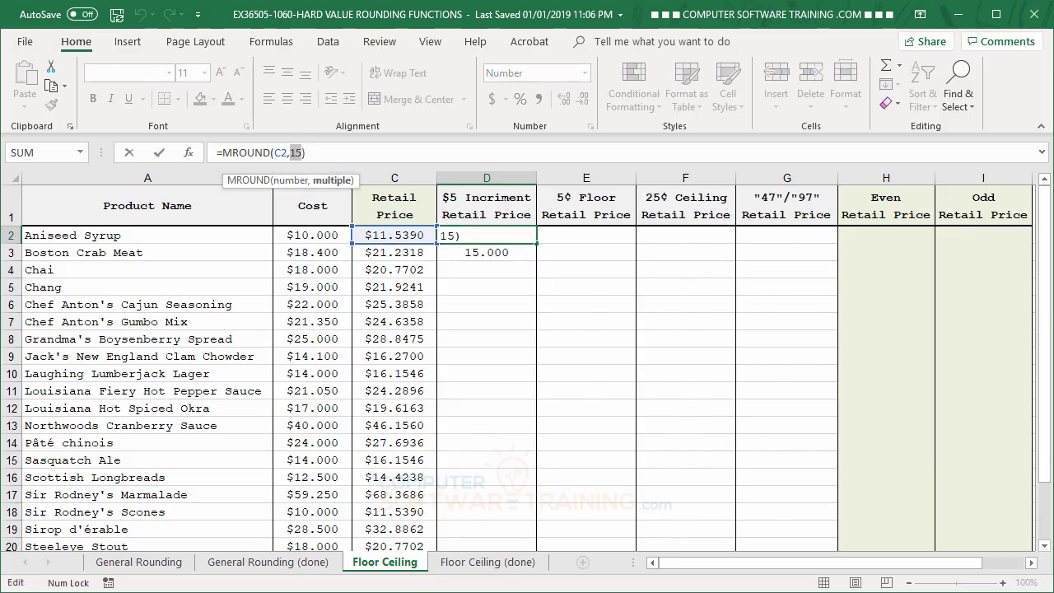
text(5)
key(Return)
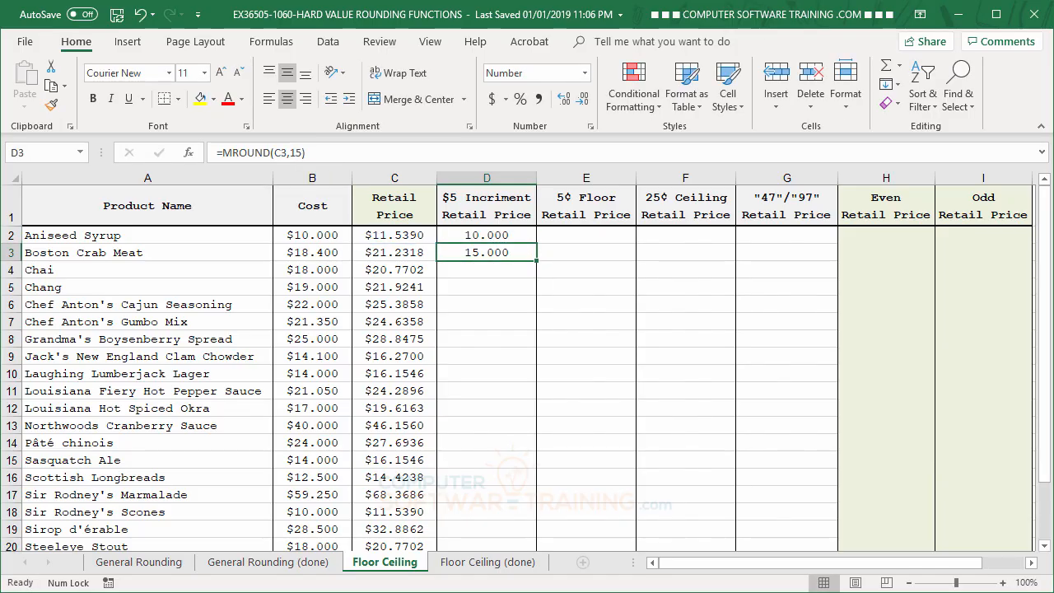
- Copy the MROUND formula from cell D2 over D3 and down the rest of the product list
click(525, 239)
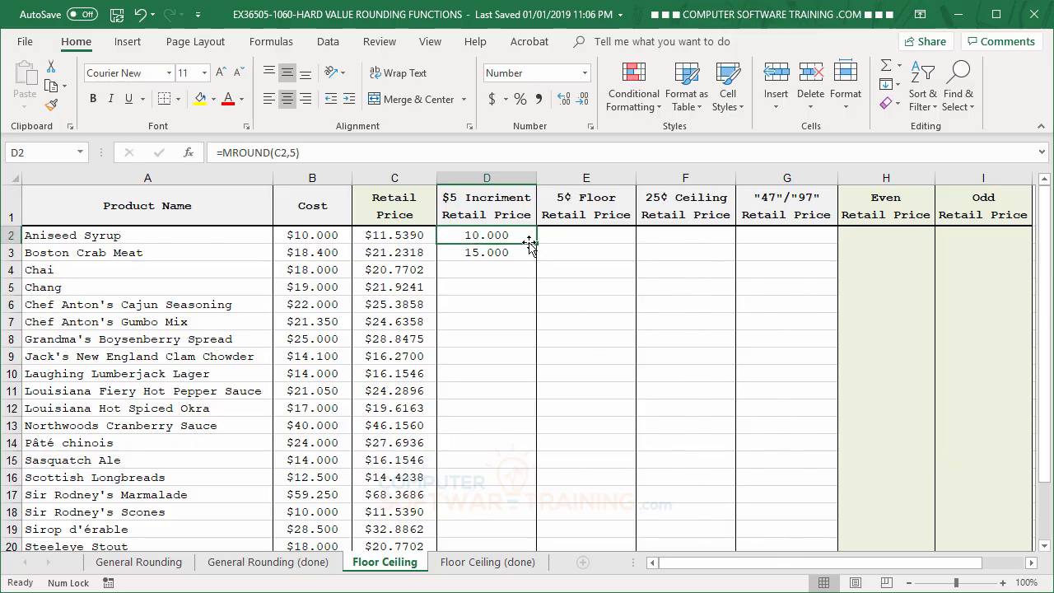
drag(537, 243, 536, 261)
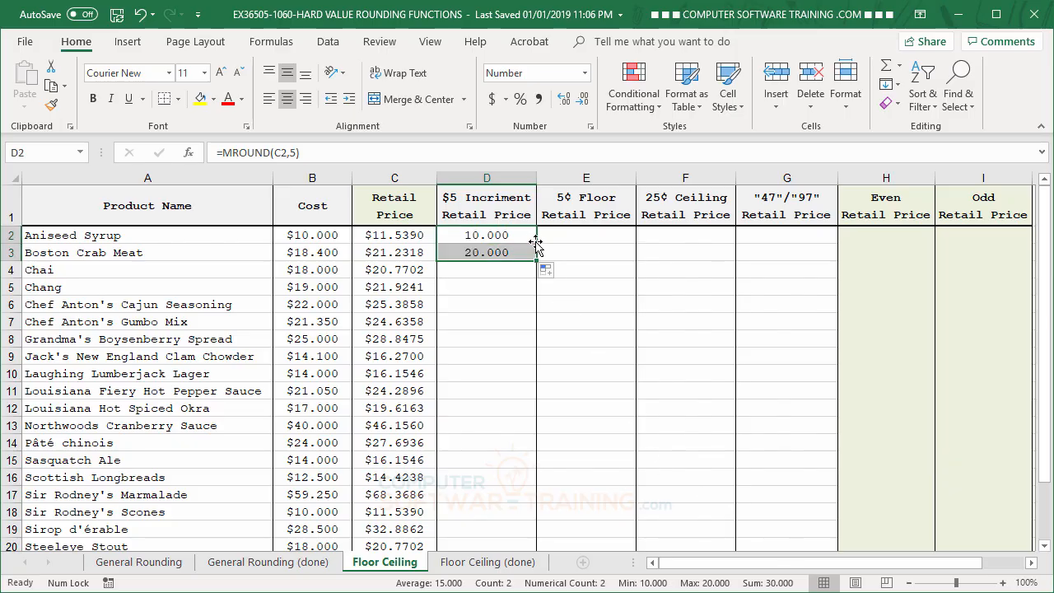
click(525, 260)
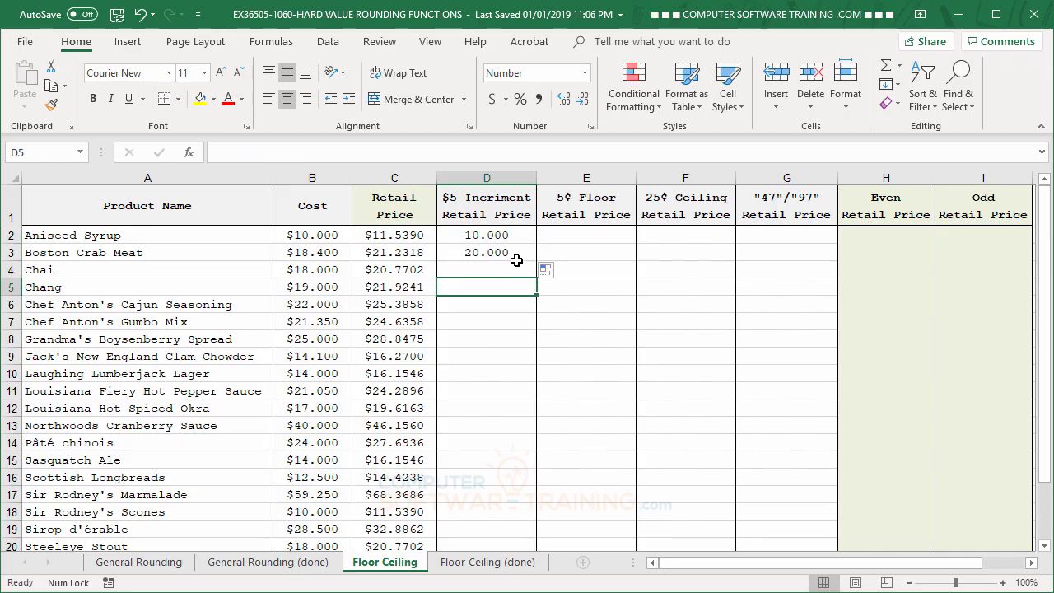
double_click(536, 261)
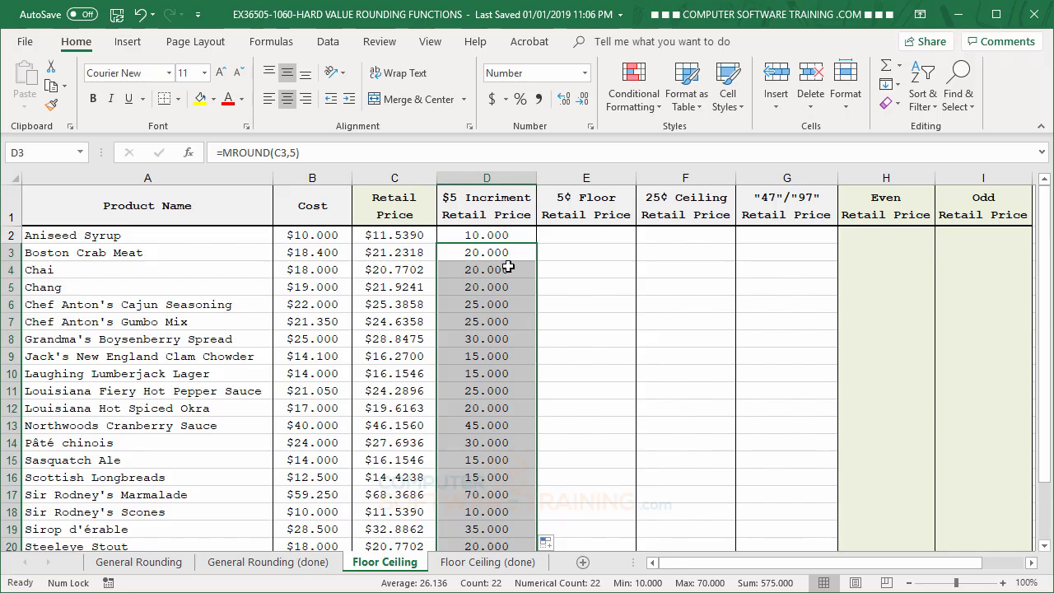
- Enter the formula =FLOOR(C2,.05) in cell E2 under 5¢ Floor Retail Price
click(567, 236)
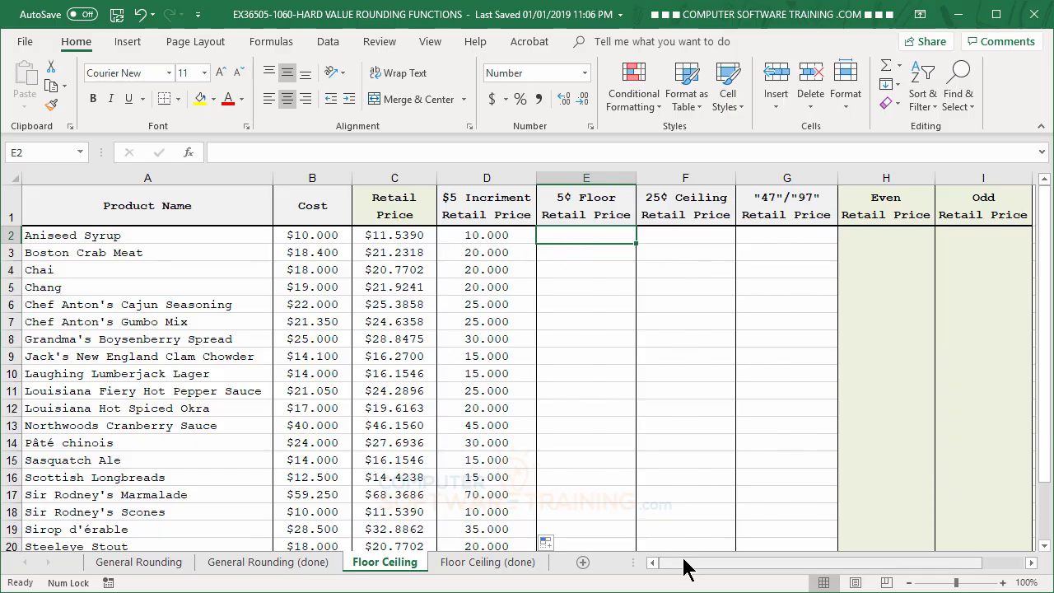
text(=)
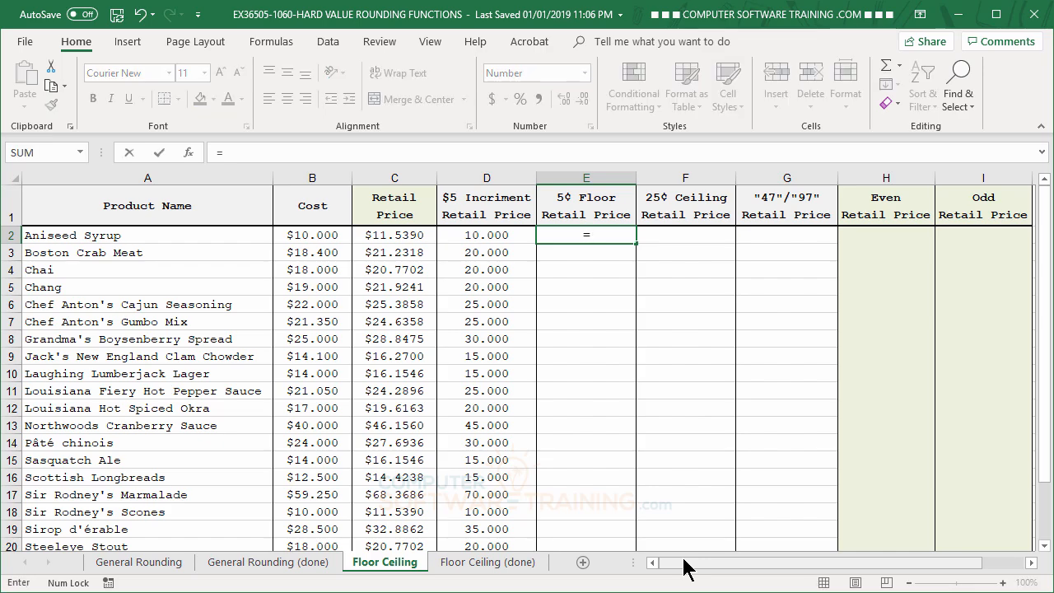
text(fl)
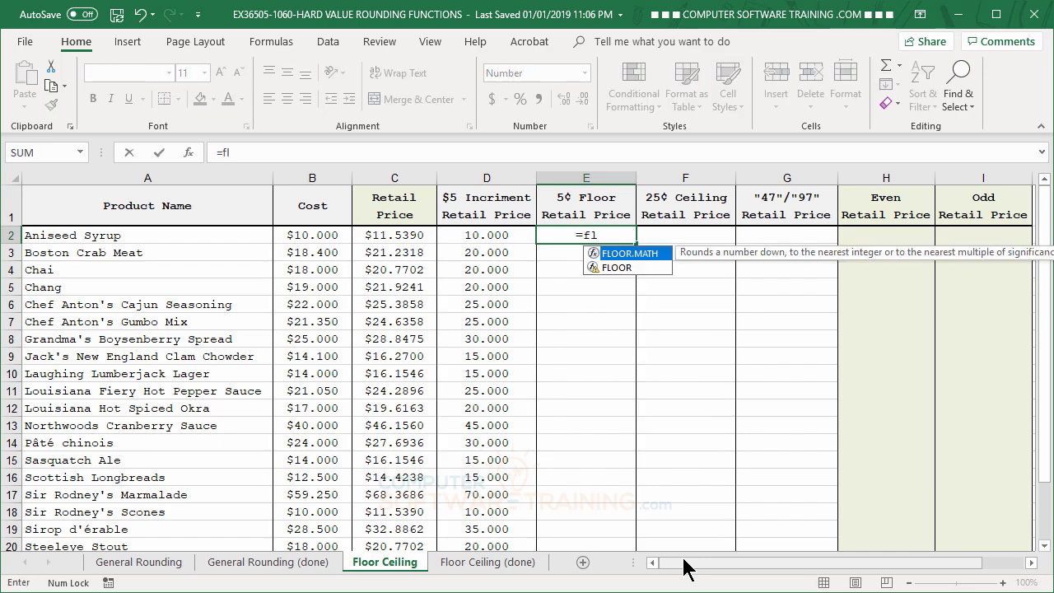
click(626, 269)
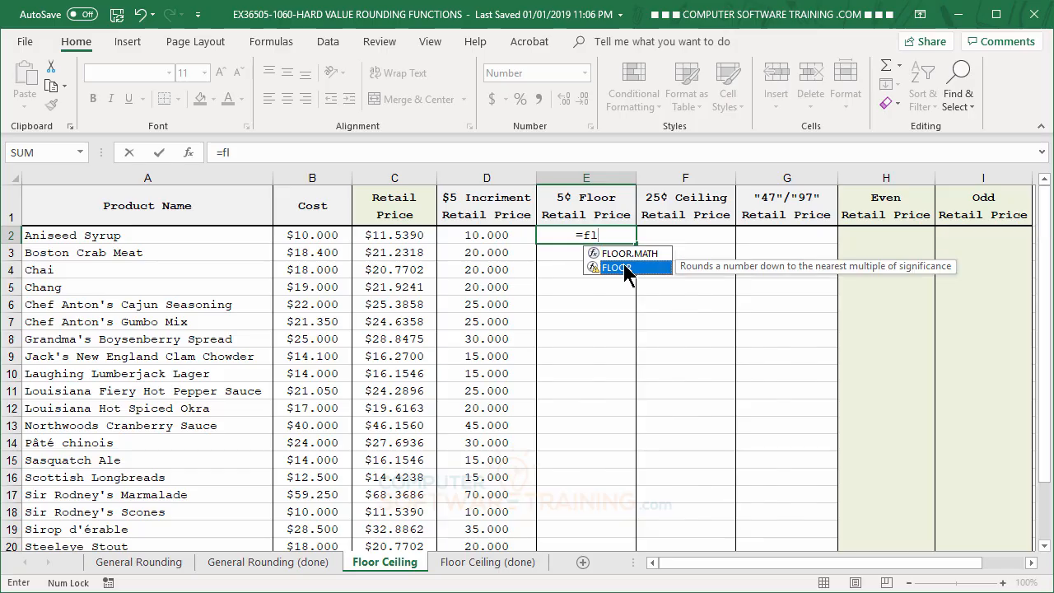
double_click(626, 269)
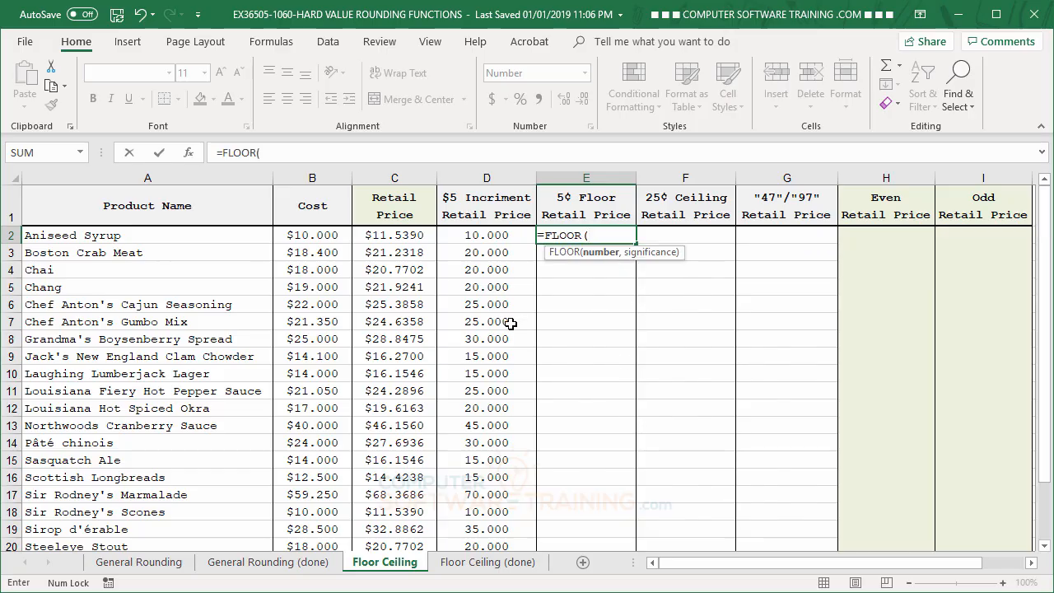
click(403, 236)
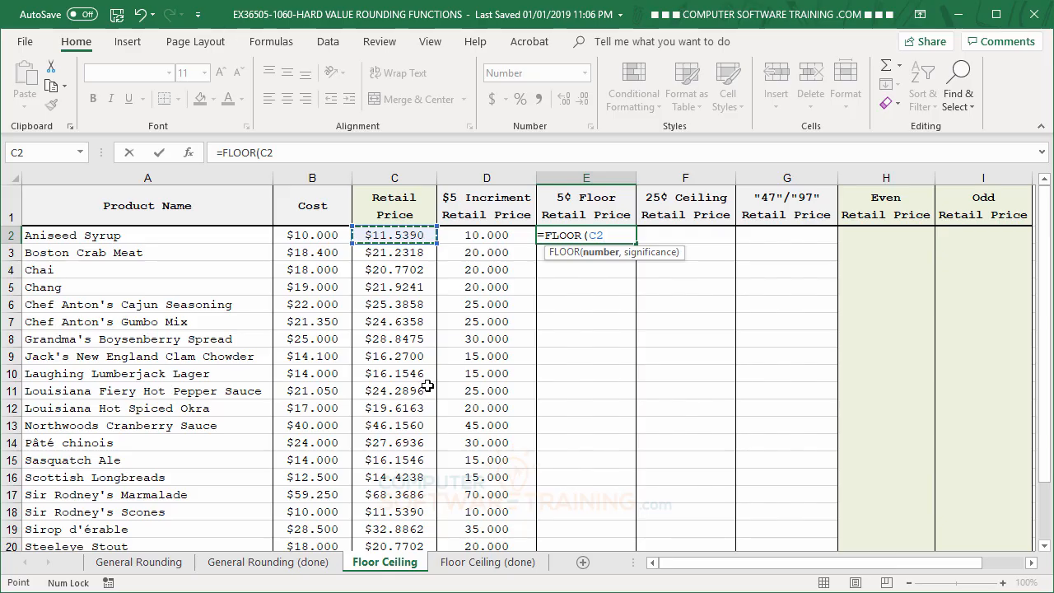
text(,)
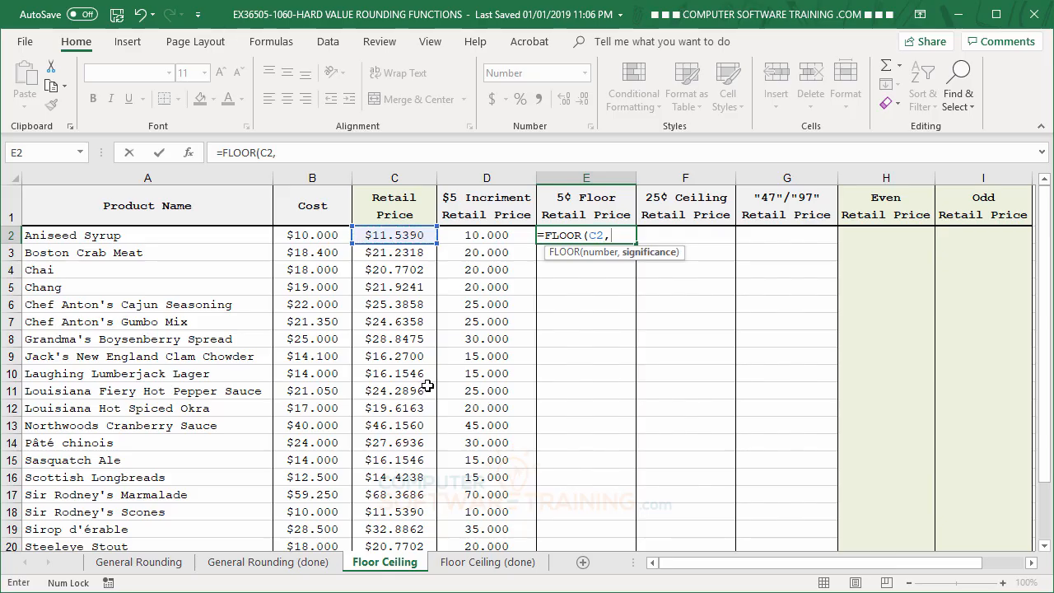
text(.05)
key(Return)
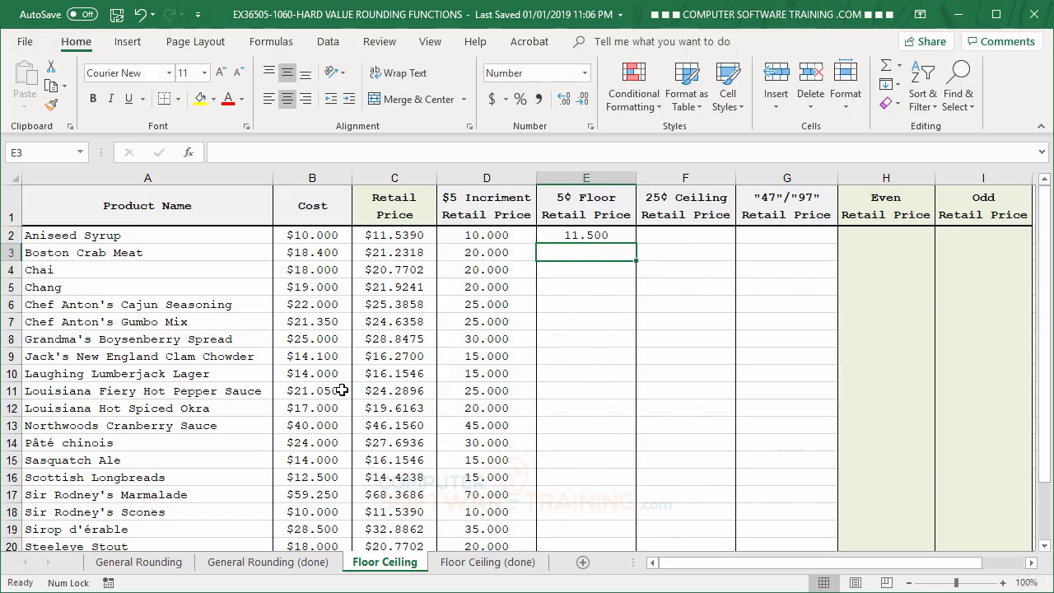
- Copy the FLOOR formula in cell E2 down the whole product list
click(610, 234)
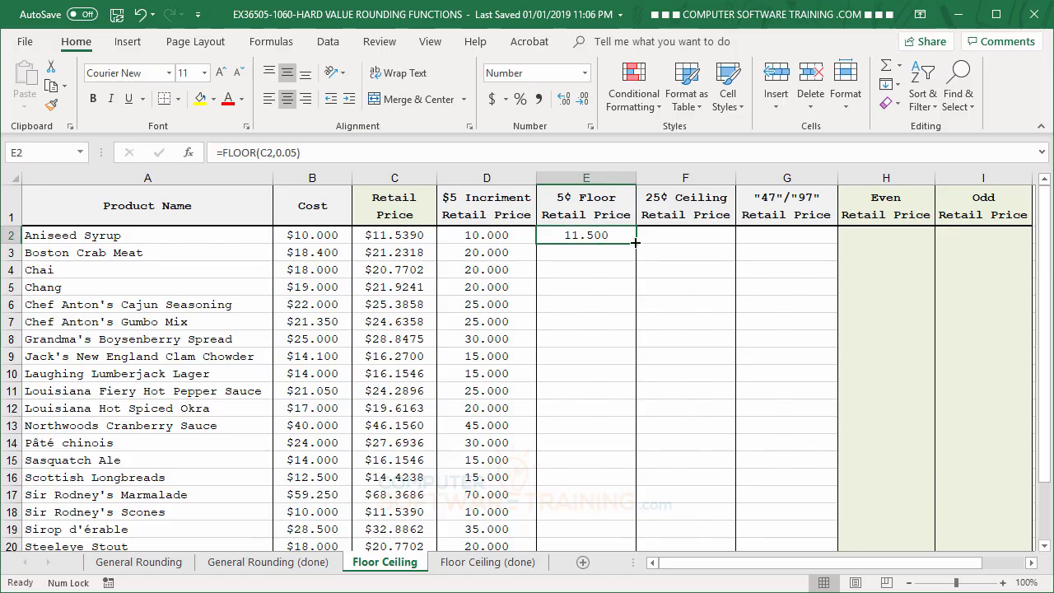
double_click(635, 242)
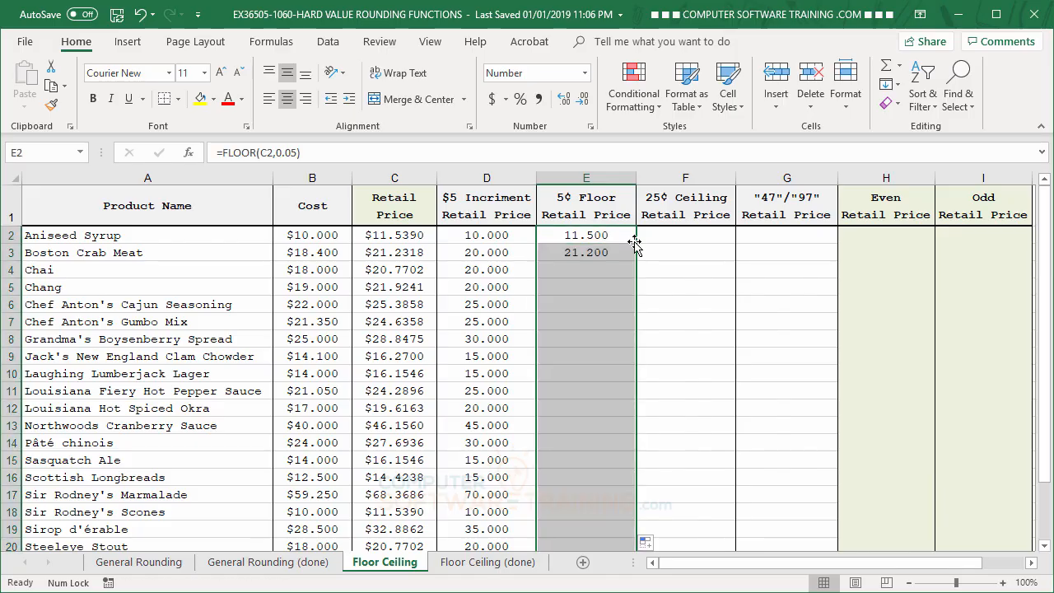
click(581, 238)
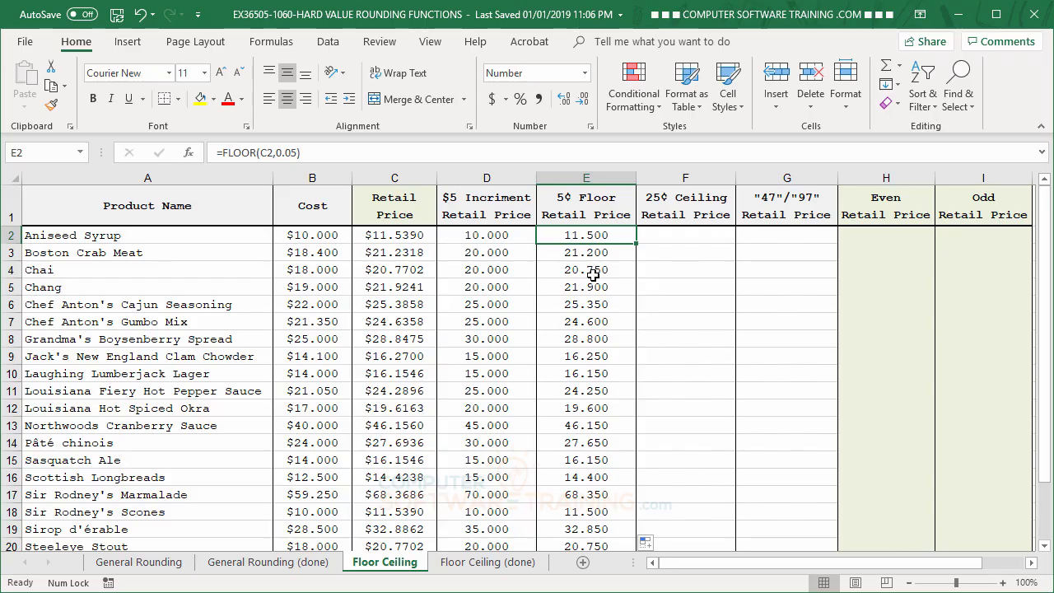
- Enter the formula =CEILING(C2,.25) in cell F2 under 25¢ Ceiling Retail Price
click(675, 232)
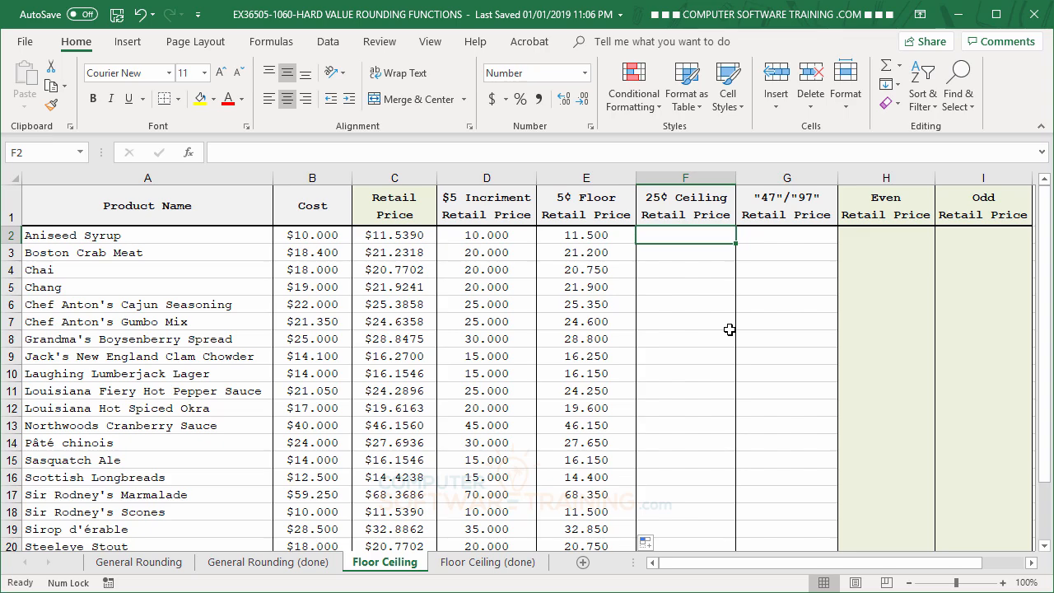
text(=ce)
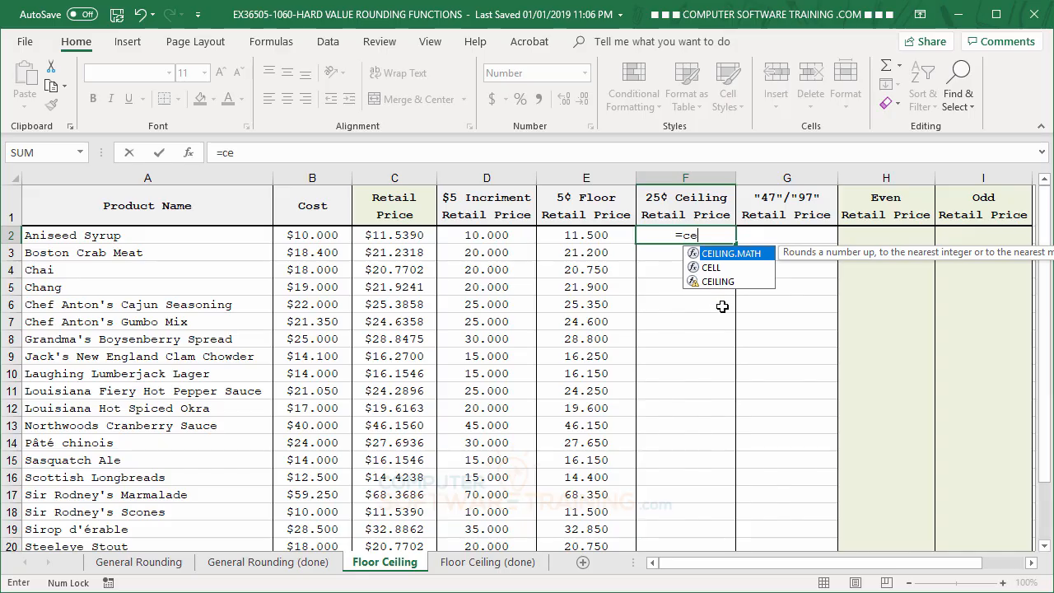
double_click(716, 282)
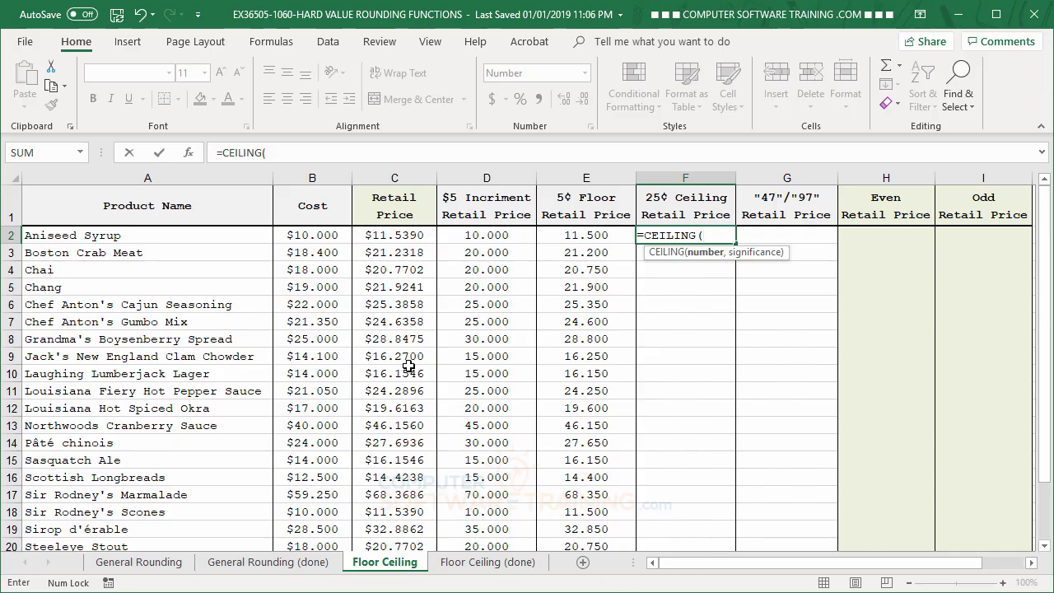
click(390, 236)
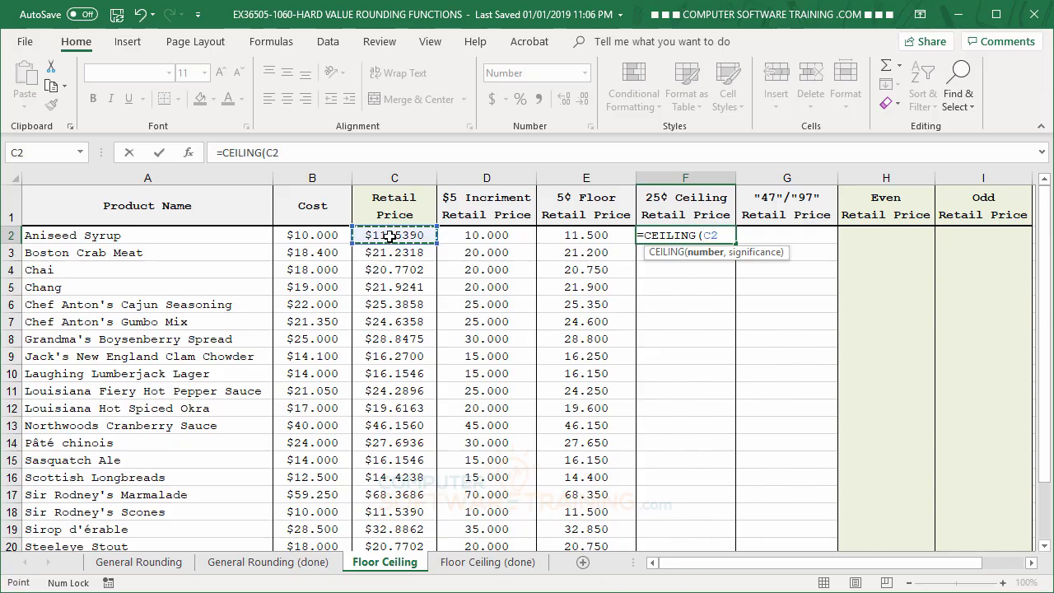
text(,)
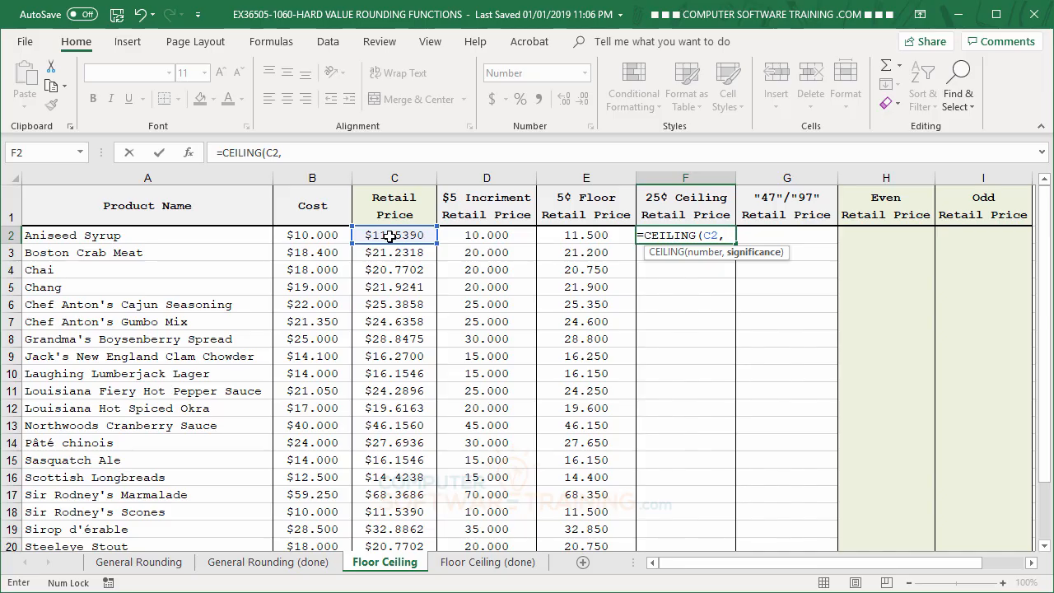
text(.25)
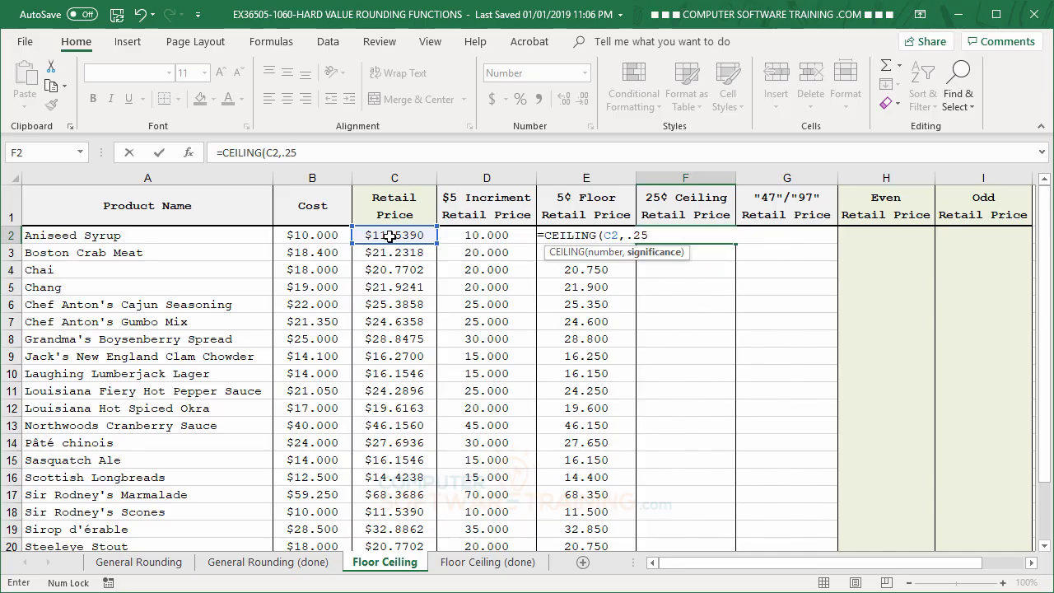
key(Return)
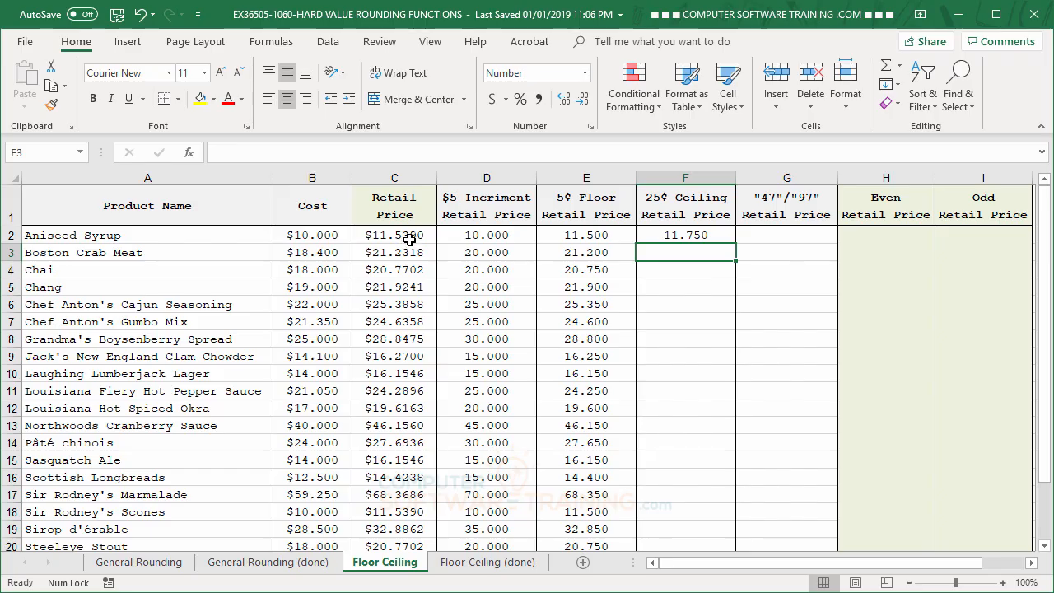
- Copy the CEILING formula in cell F2 down the whole product list
click(694, 239)
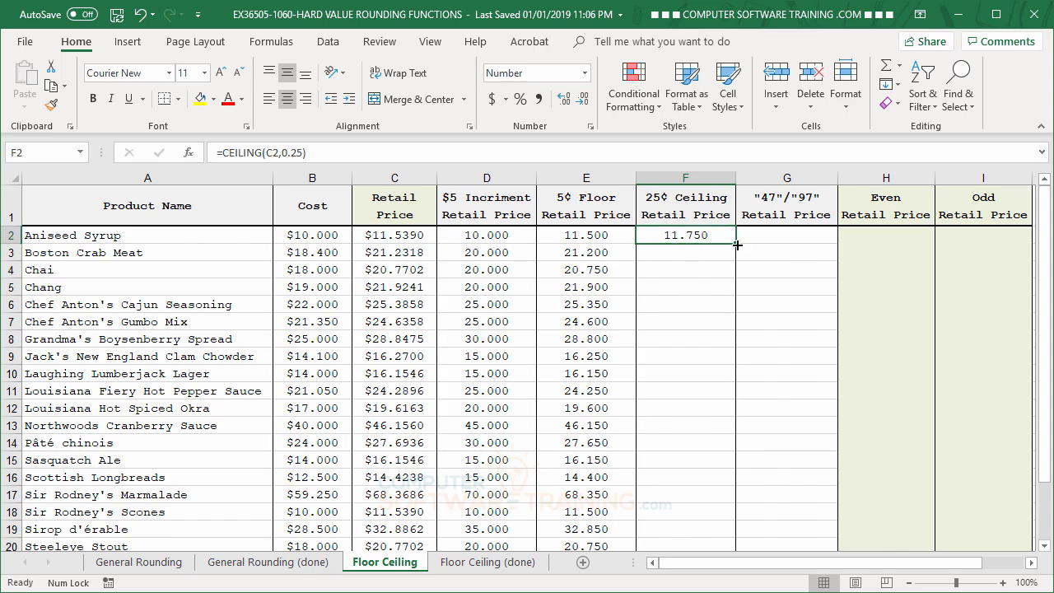
drag(737, 245, 737, 244)
double_click(737, 245)
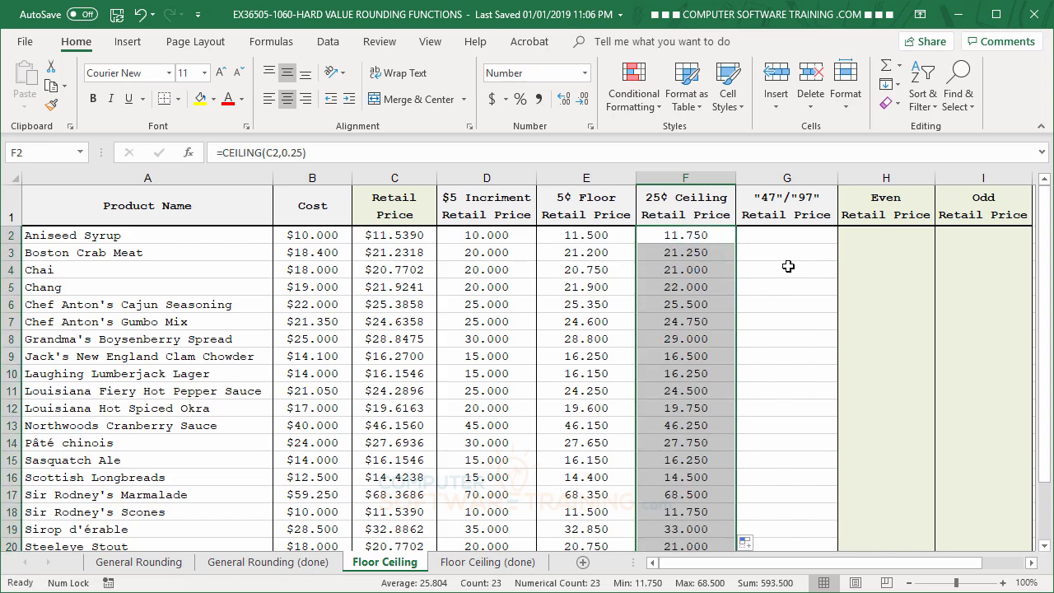
- Paste the formula =FLOOR(C2,1)+IF(CEILING(C2,1)-(C2)<0.5,0.97,0.47) into cell G2 under "47"/"97" Retail Price and copy it down the product list
click(782, 237)
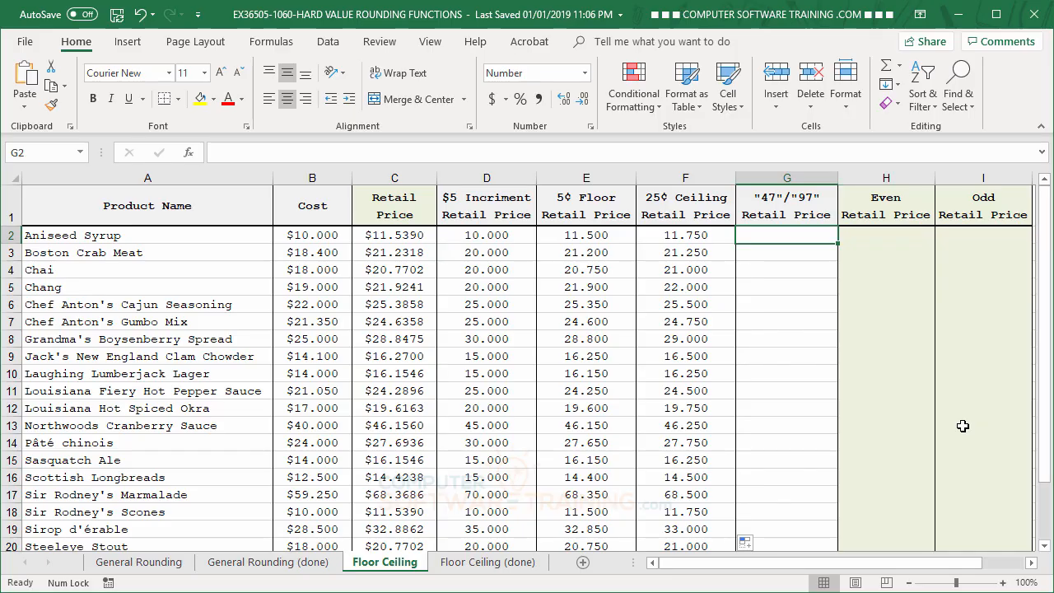
text(=FLOOR(C2,1)+IF(CEILING(C2,1)-(C2)<0.5,0.97,0.47))
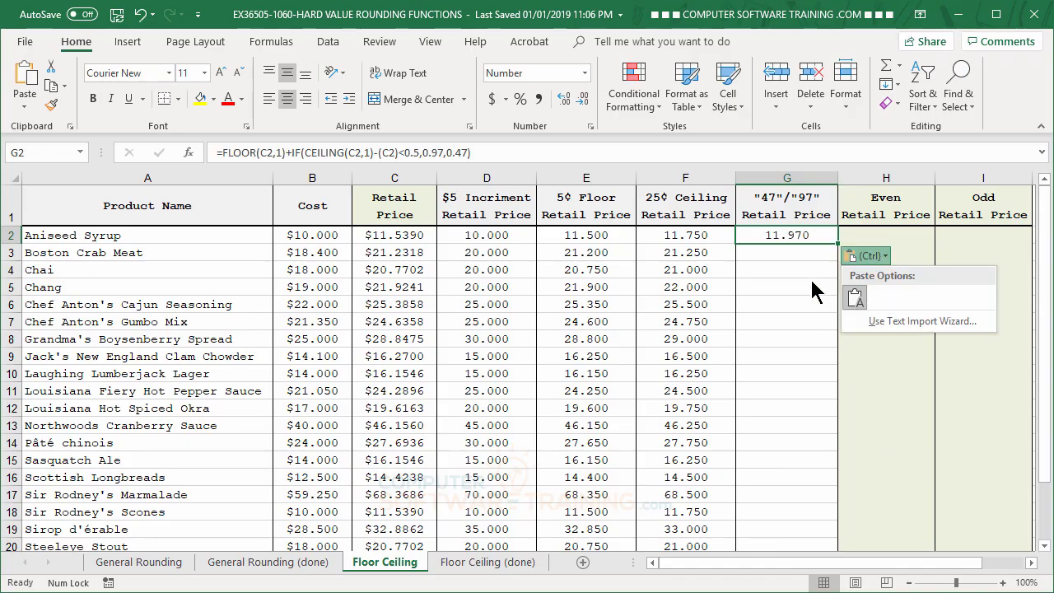
key(Escape)
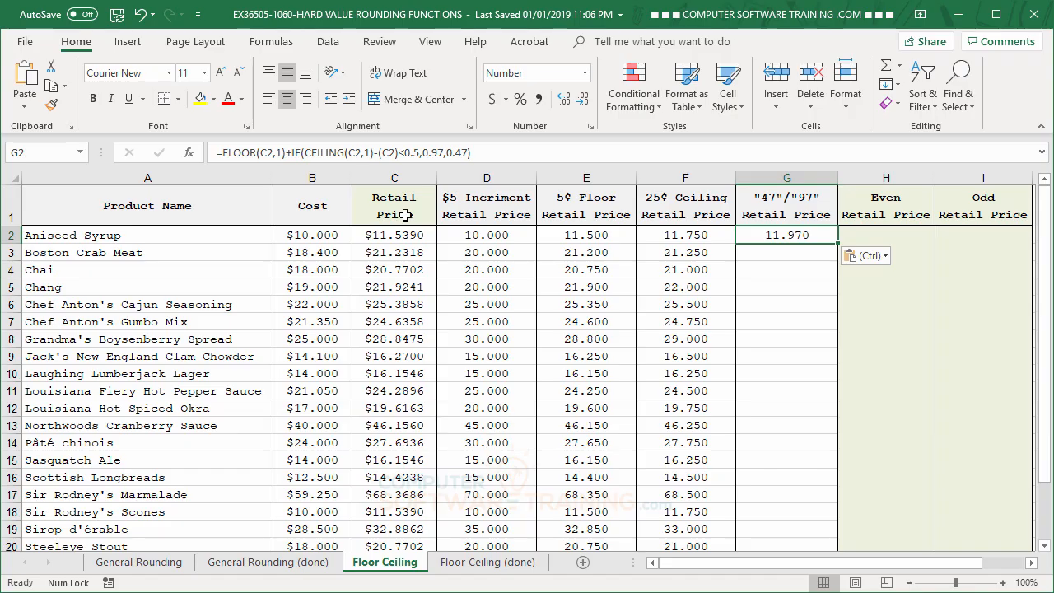
drag(839, 245, 839, 245)
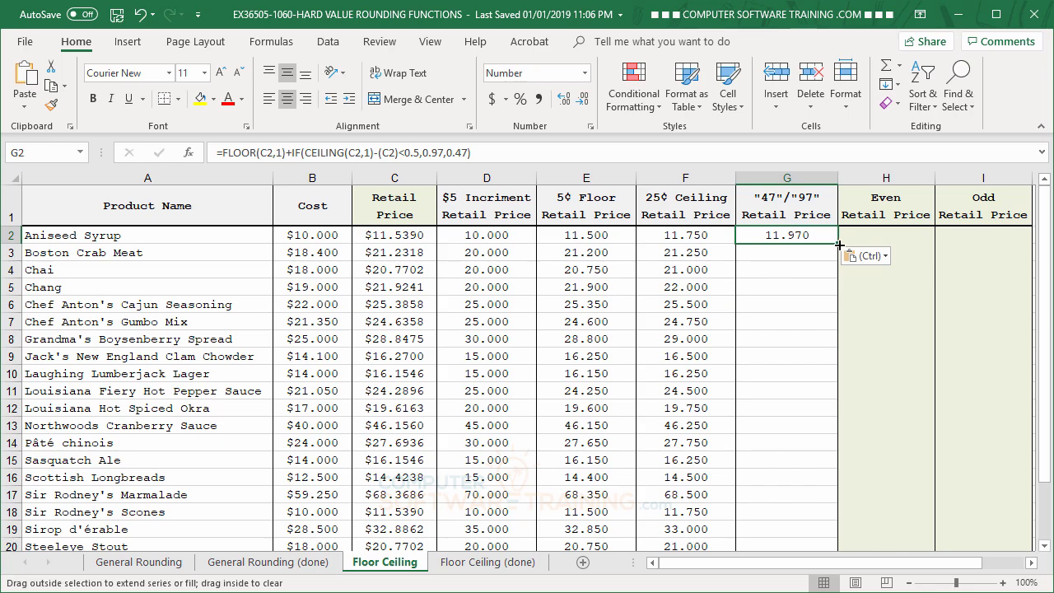
double_click(839, 245)
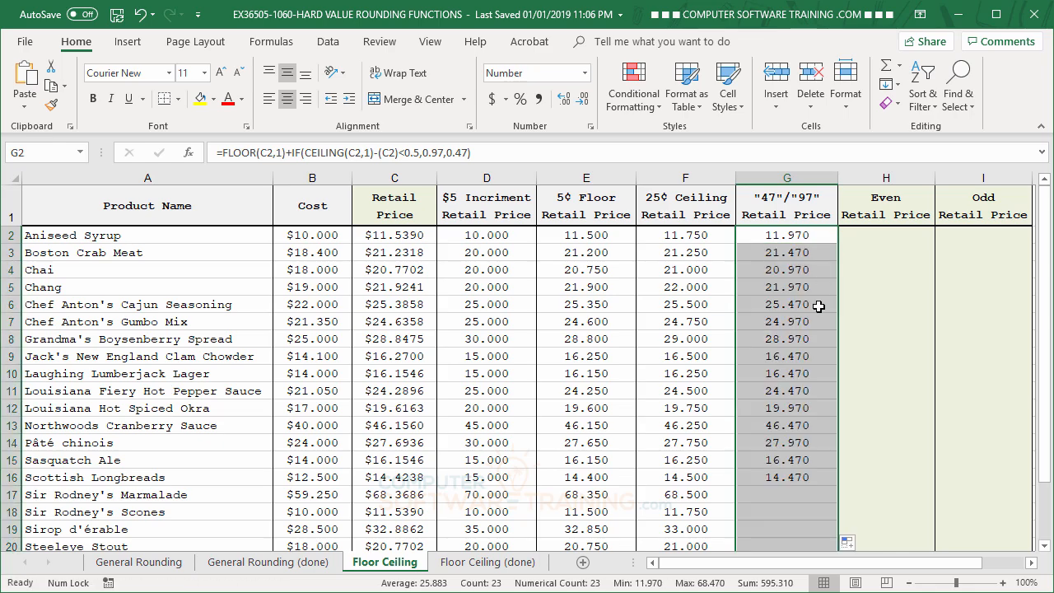
- Enter the formula =EVEN(C2) in cell H2 under Even Retail Price
click(876, 237)
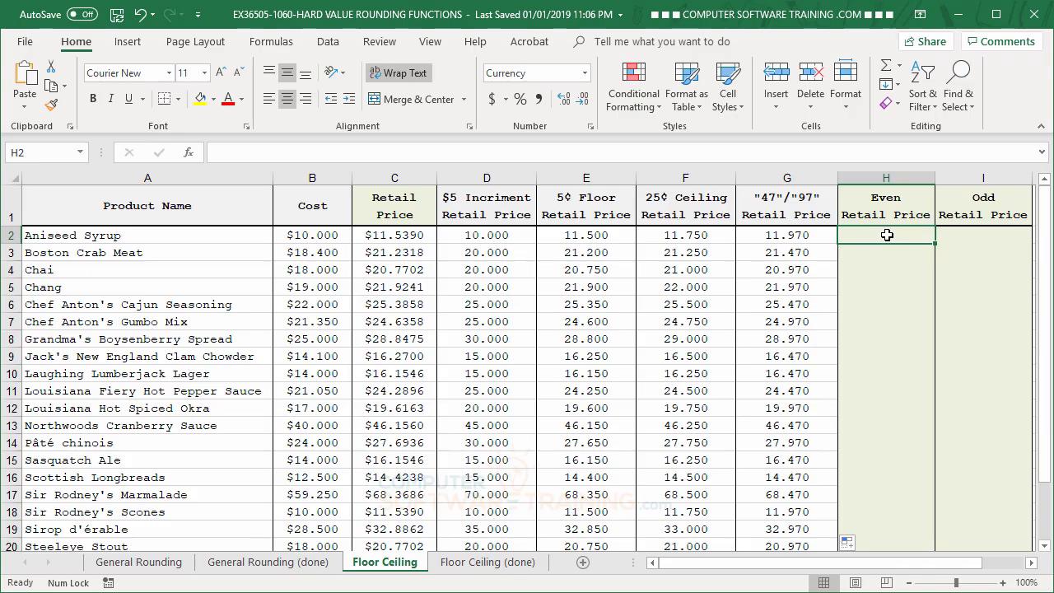
text(=)
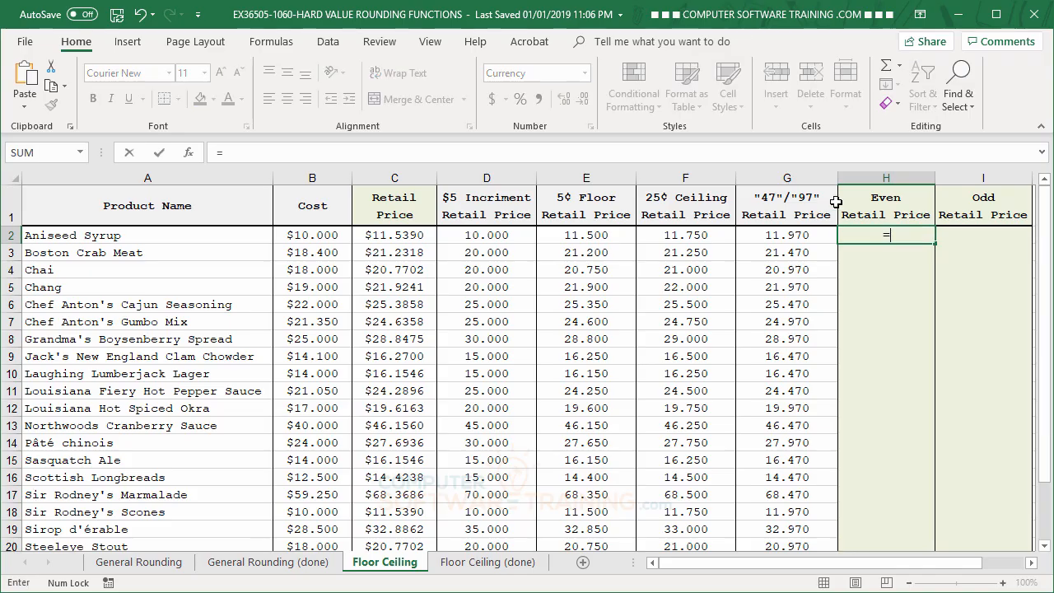
text(ev)
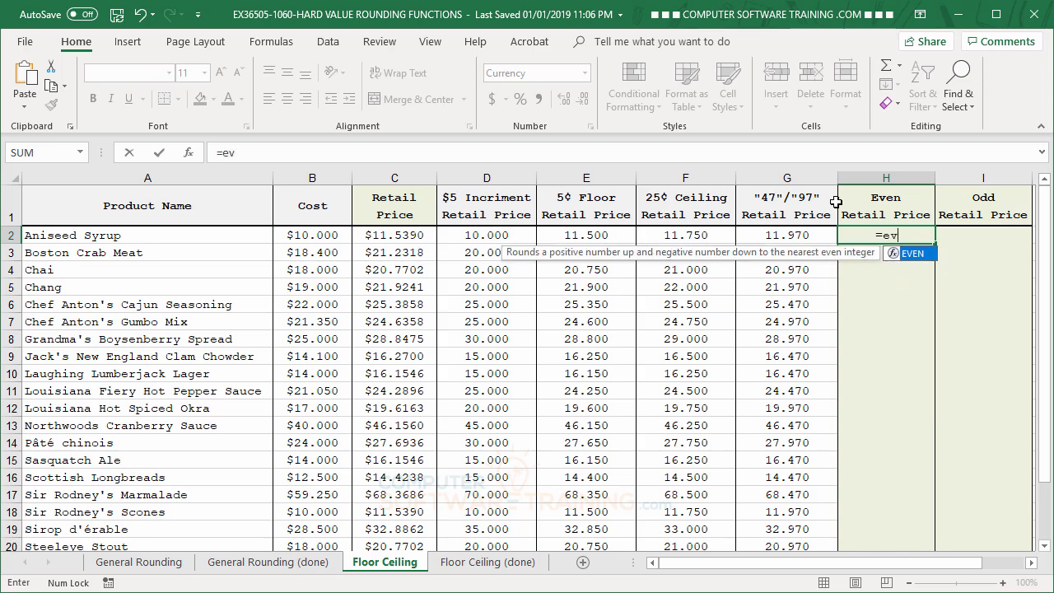
double_click(910, 254)
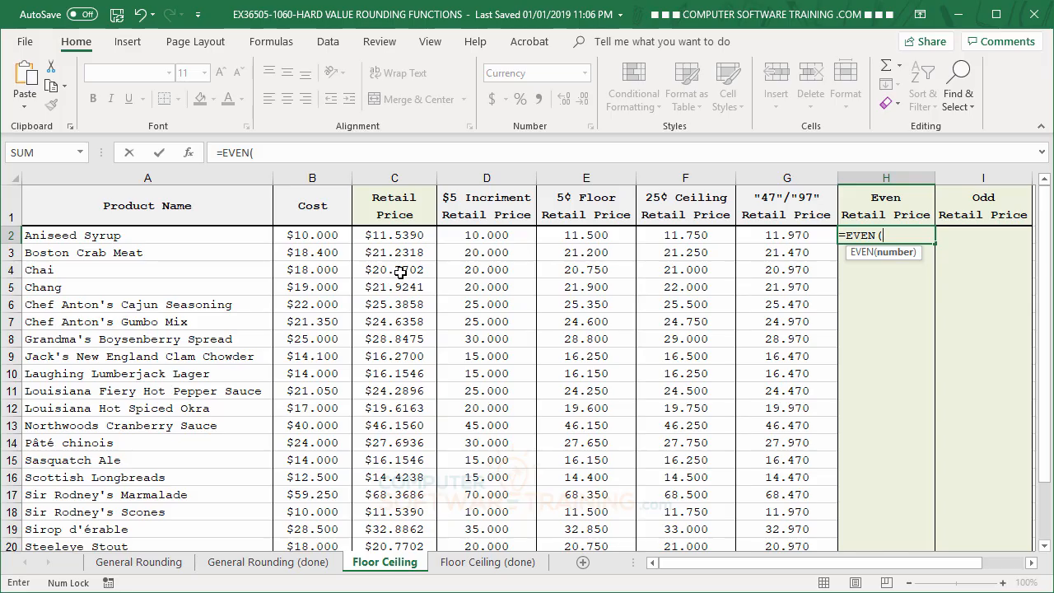
click(388, 238)
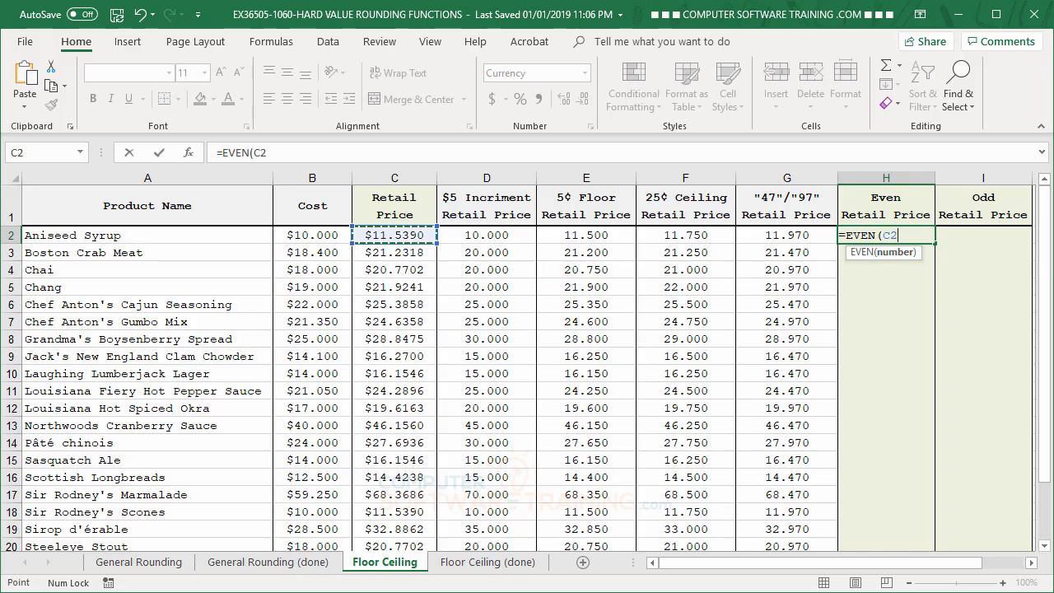
key(Return)
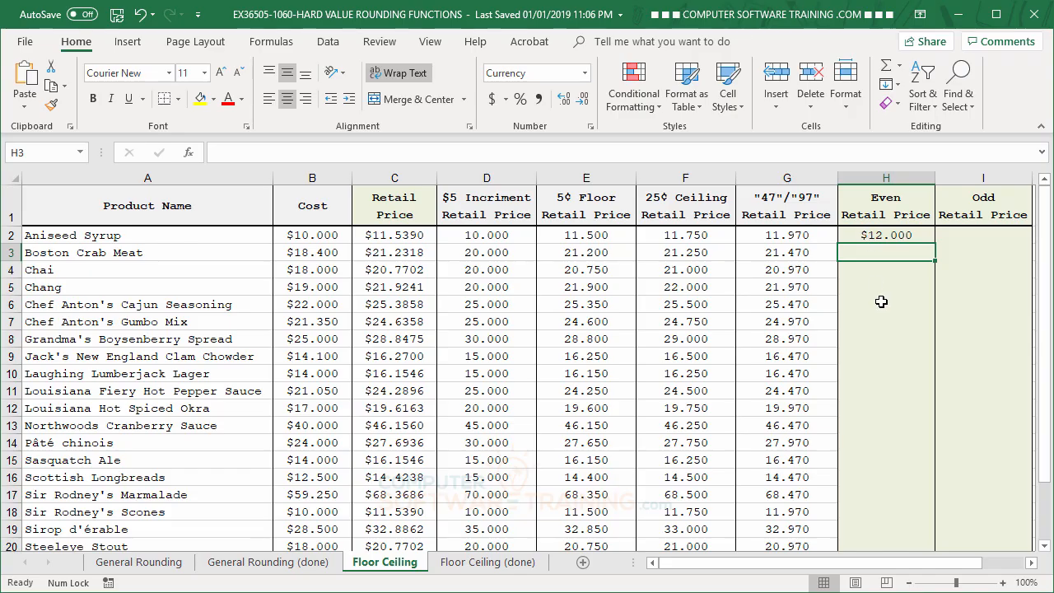
- Copy the EVEN formula in cell H2 down the whole product list
click(906, 239)
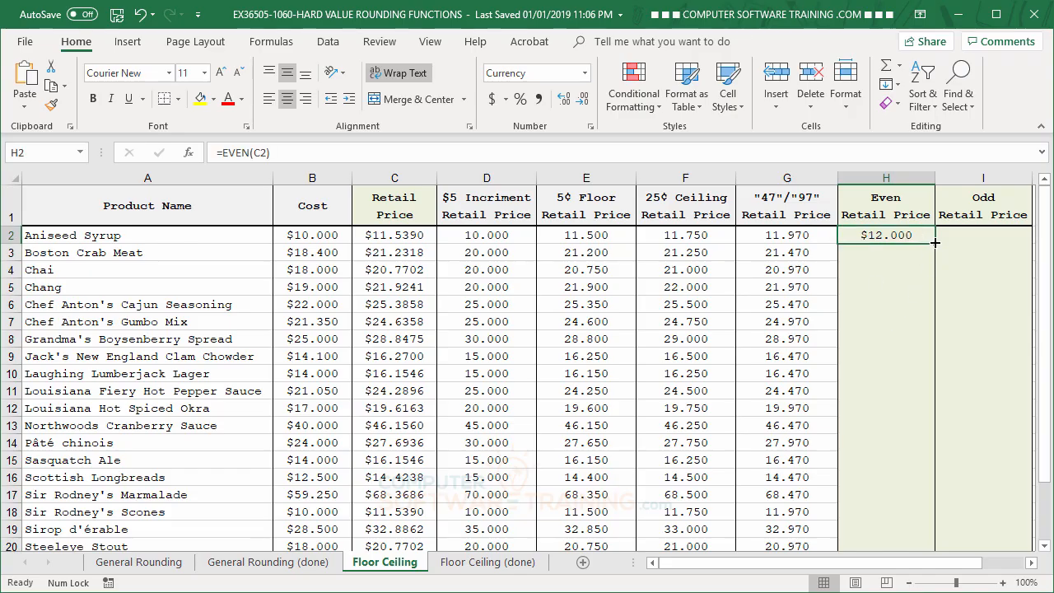
double_click(929, 244)
click(880, 400)
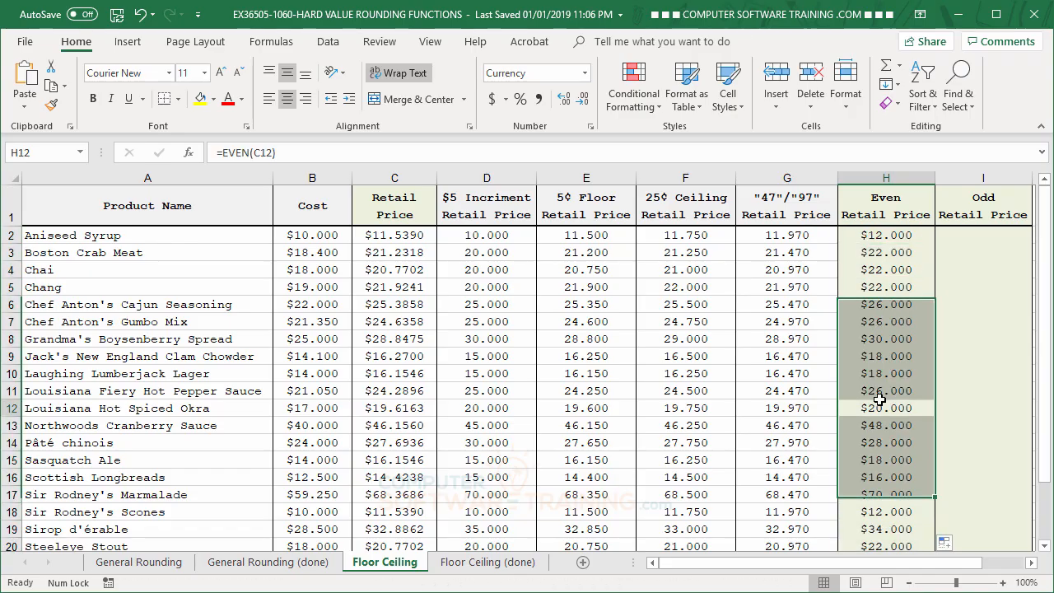
- Enter the formula =ODD(C2) in cell I2 under Odd Retail Price
click(982, 236)
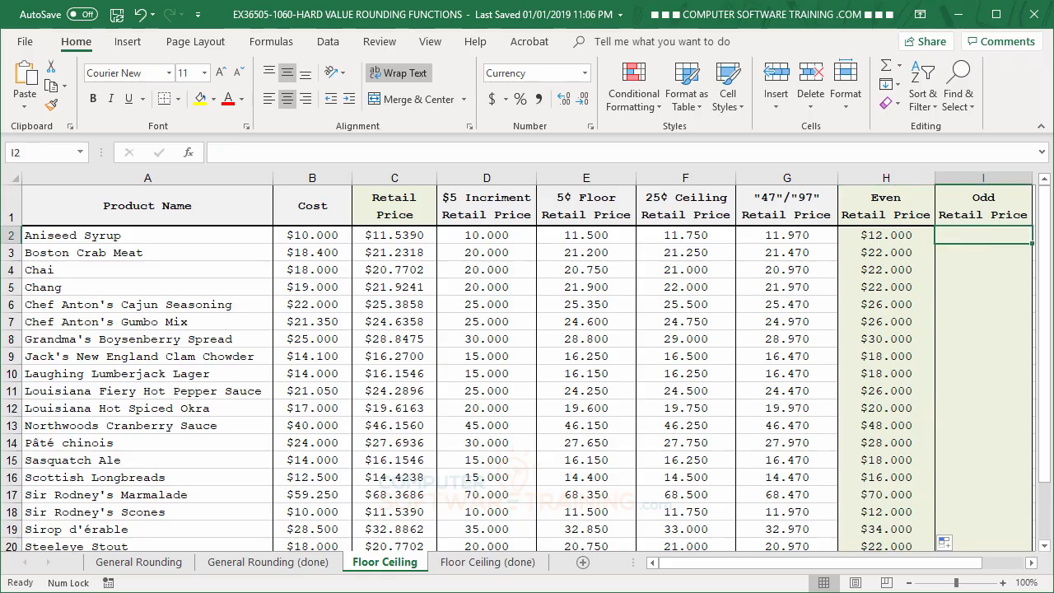
text(=od)
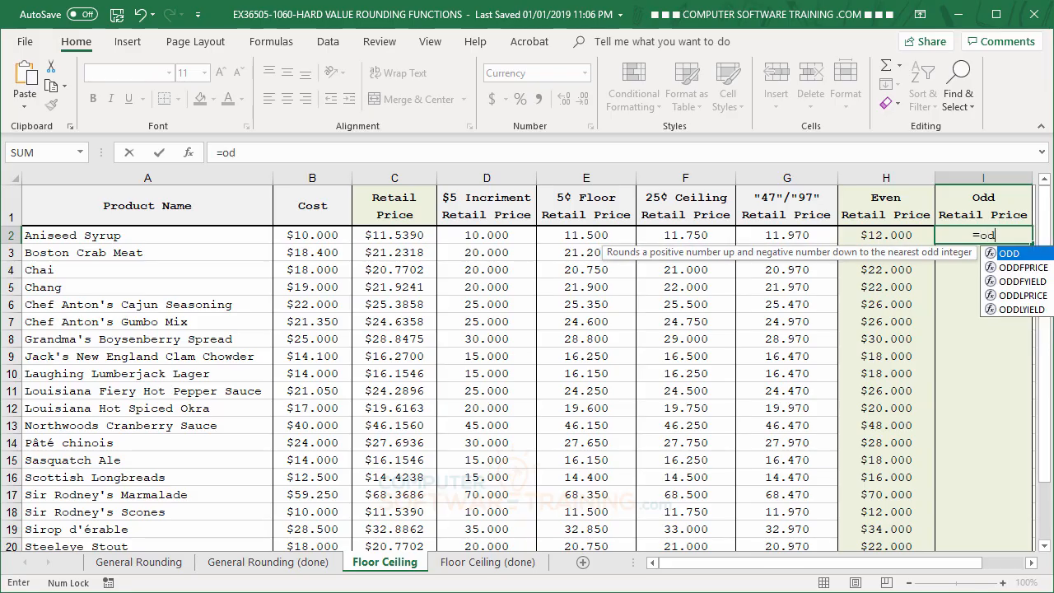
double_click(998, 254)
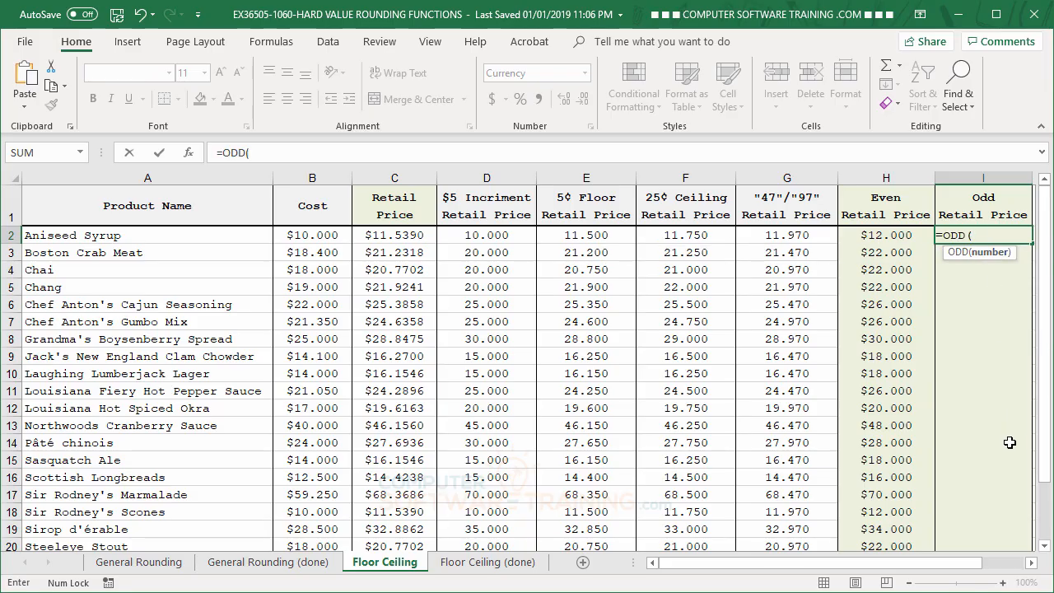
click(395, 234)
key(Return)
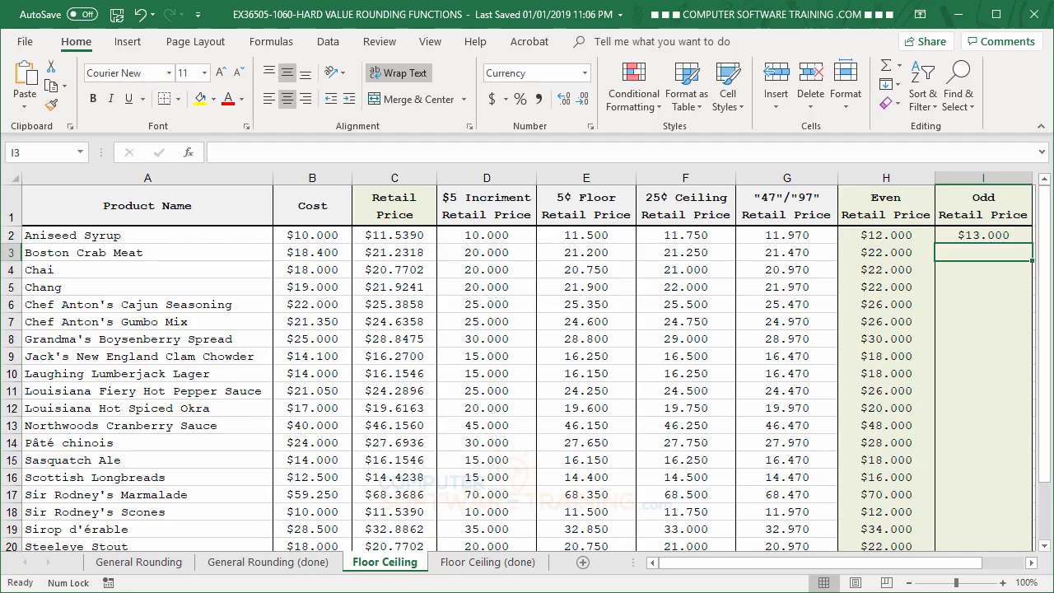
- Copy the ODD formula in cell I2 down the whole product list
click(981, 238)
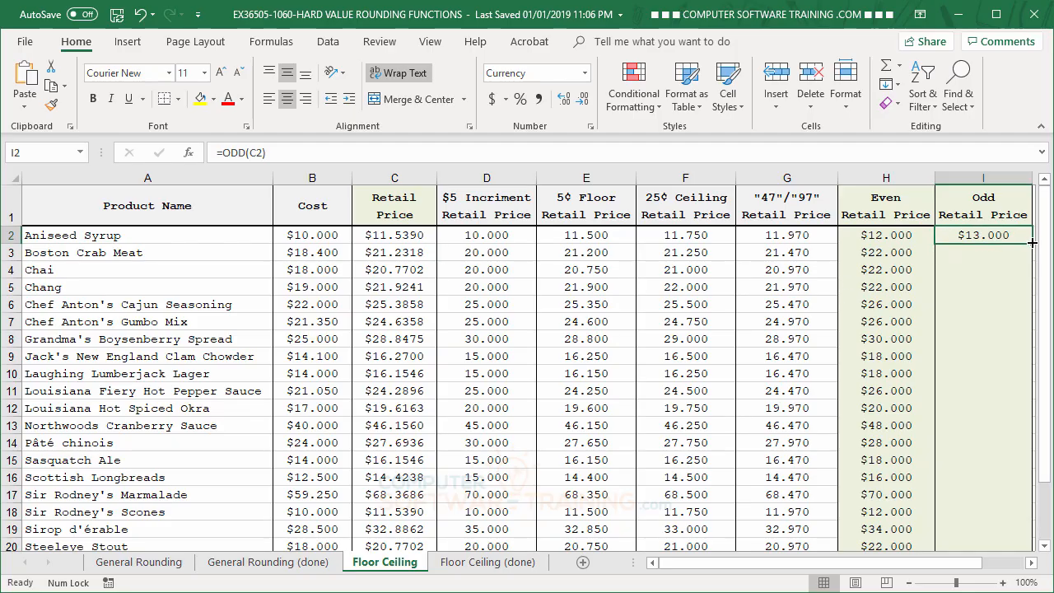
double_click(1031, 247)
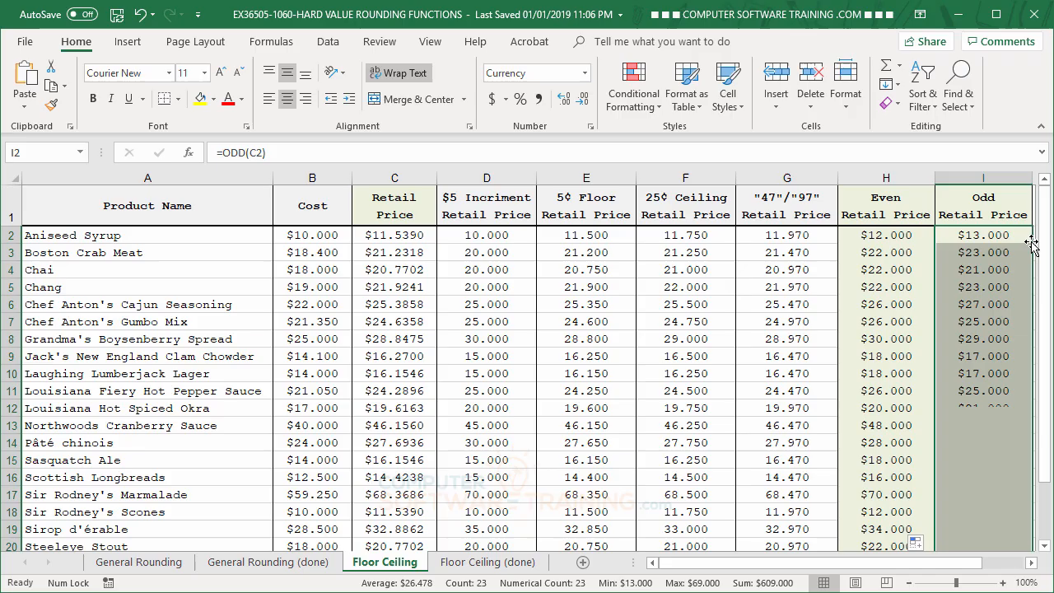
click(980, 305)
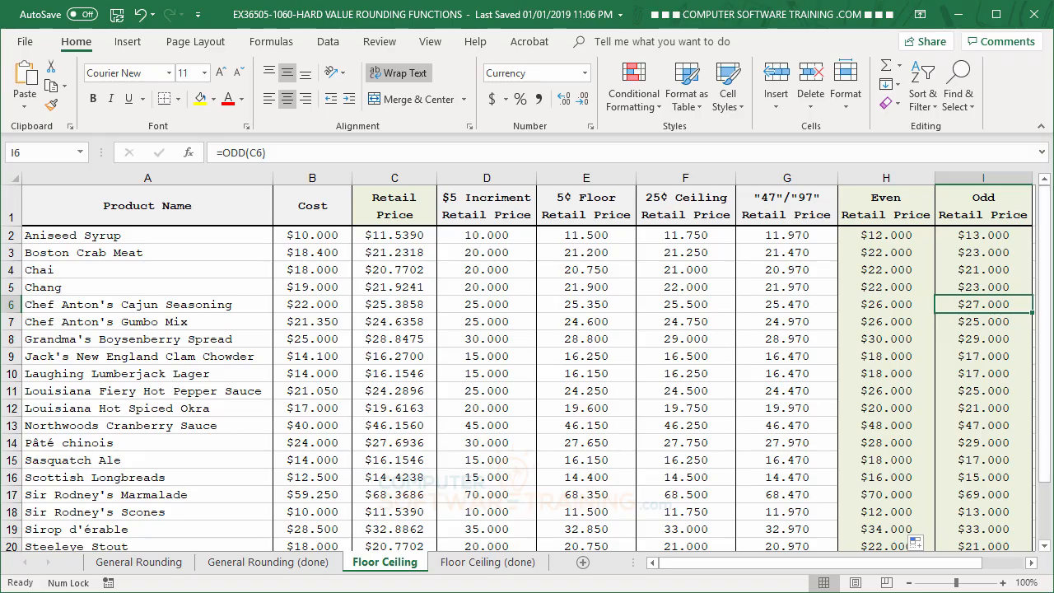
- Return to the General Rounding sheet to review its rounded averages
click(161, 565)
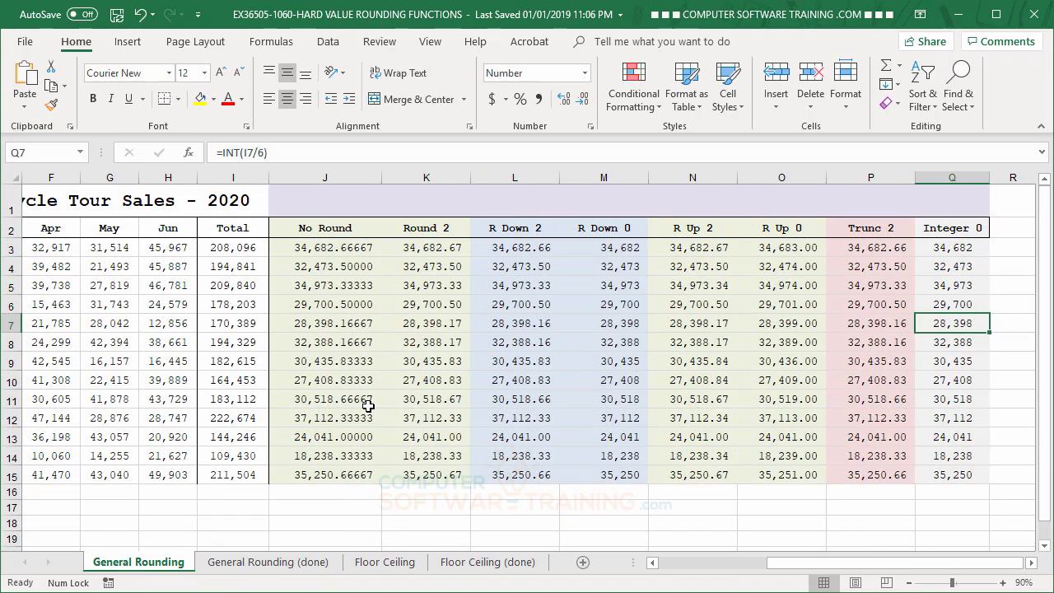